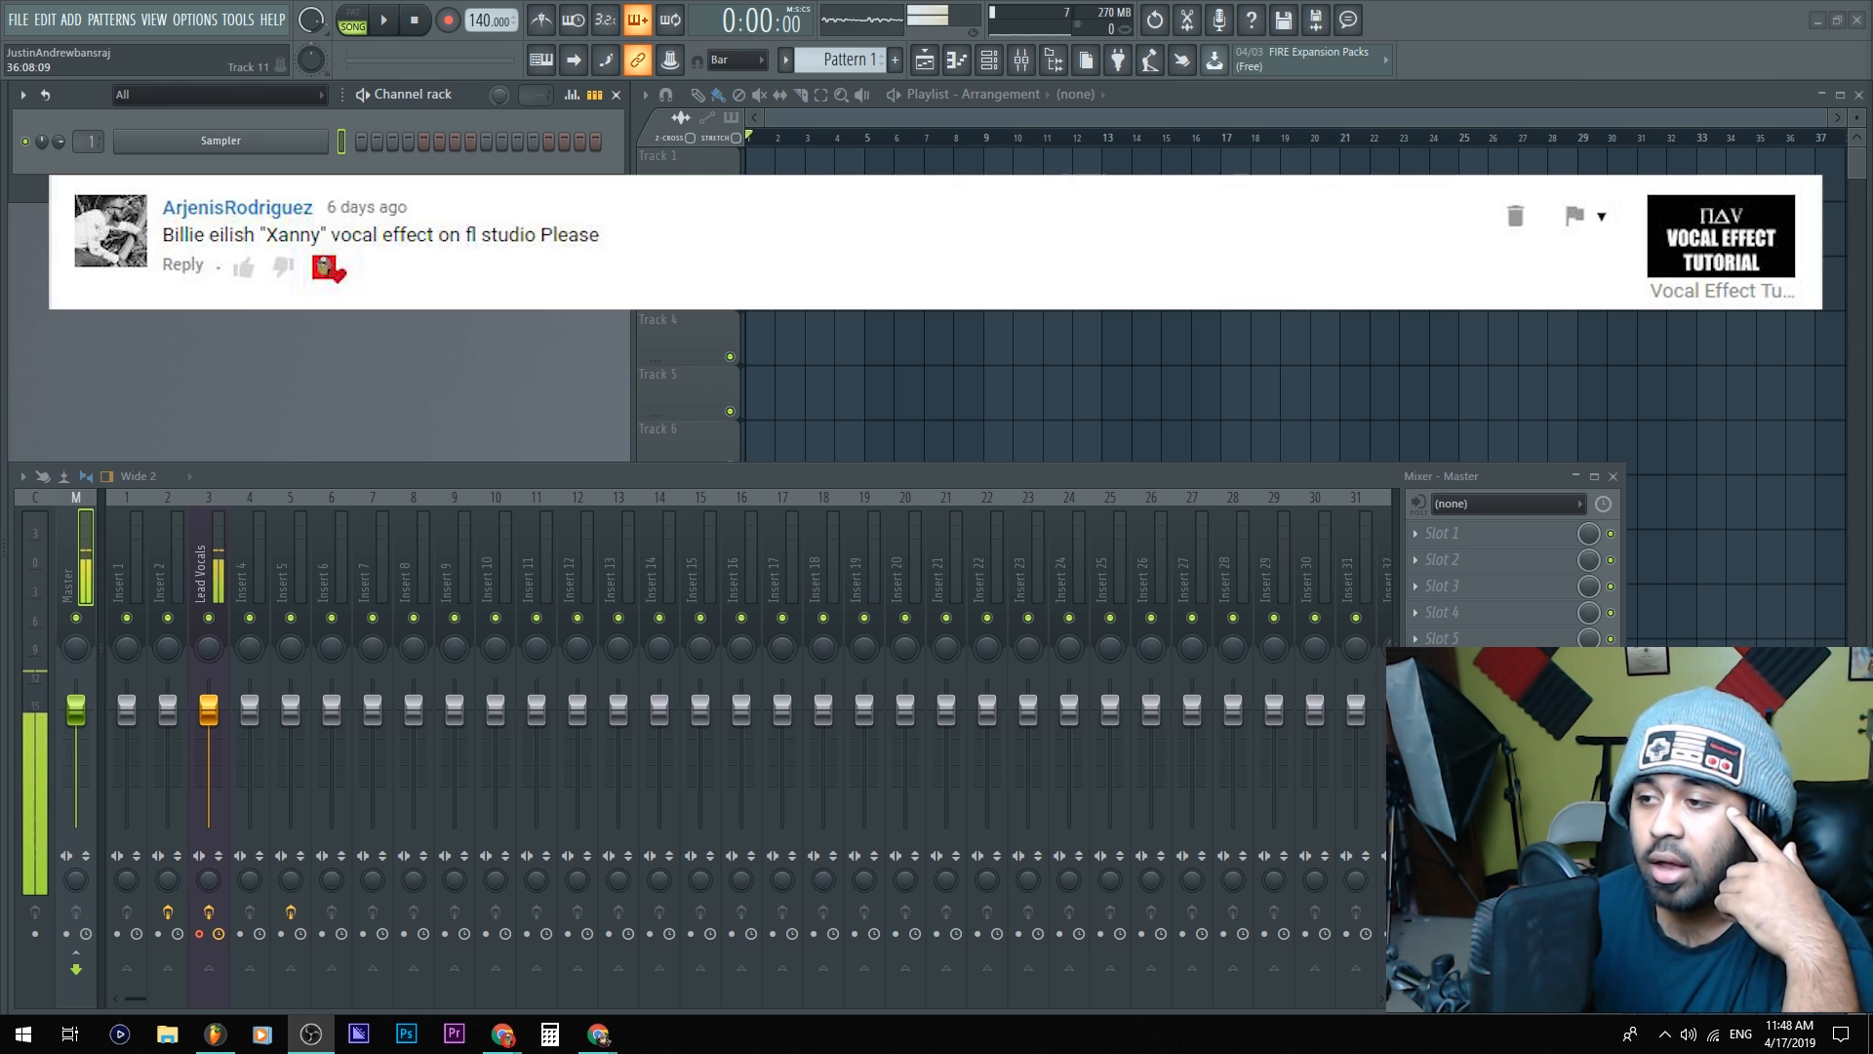
Play a short part of the xanny track on YouTube from 0:44 to hear its vocal effect
drag(1872, 322, 981, 4)
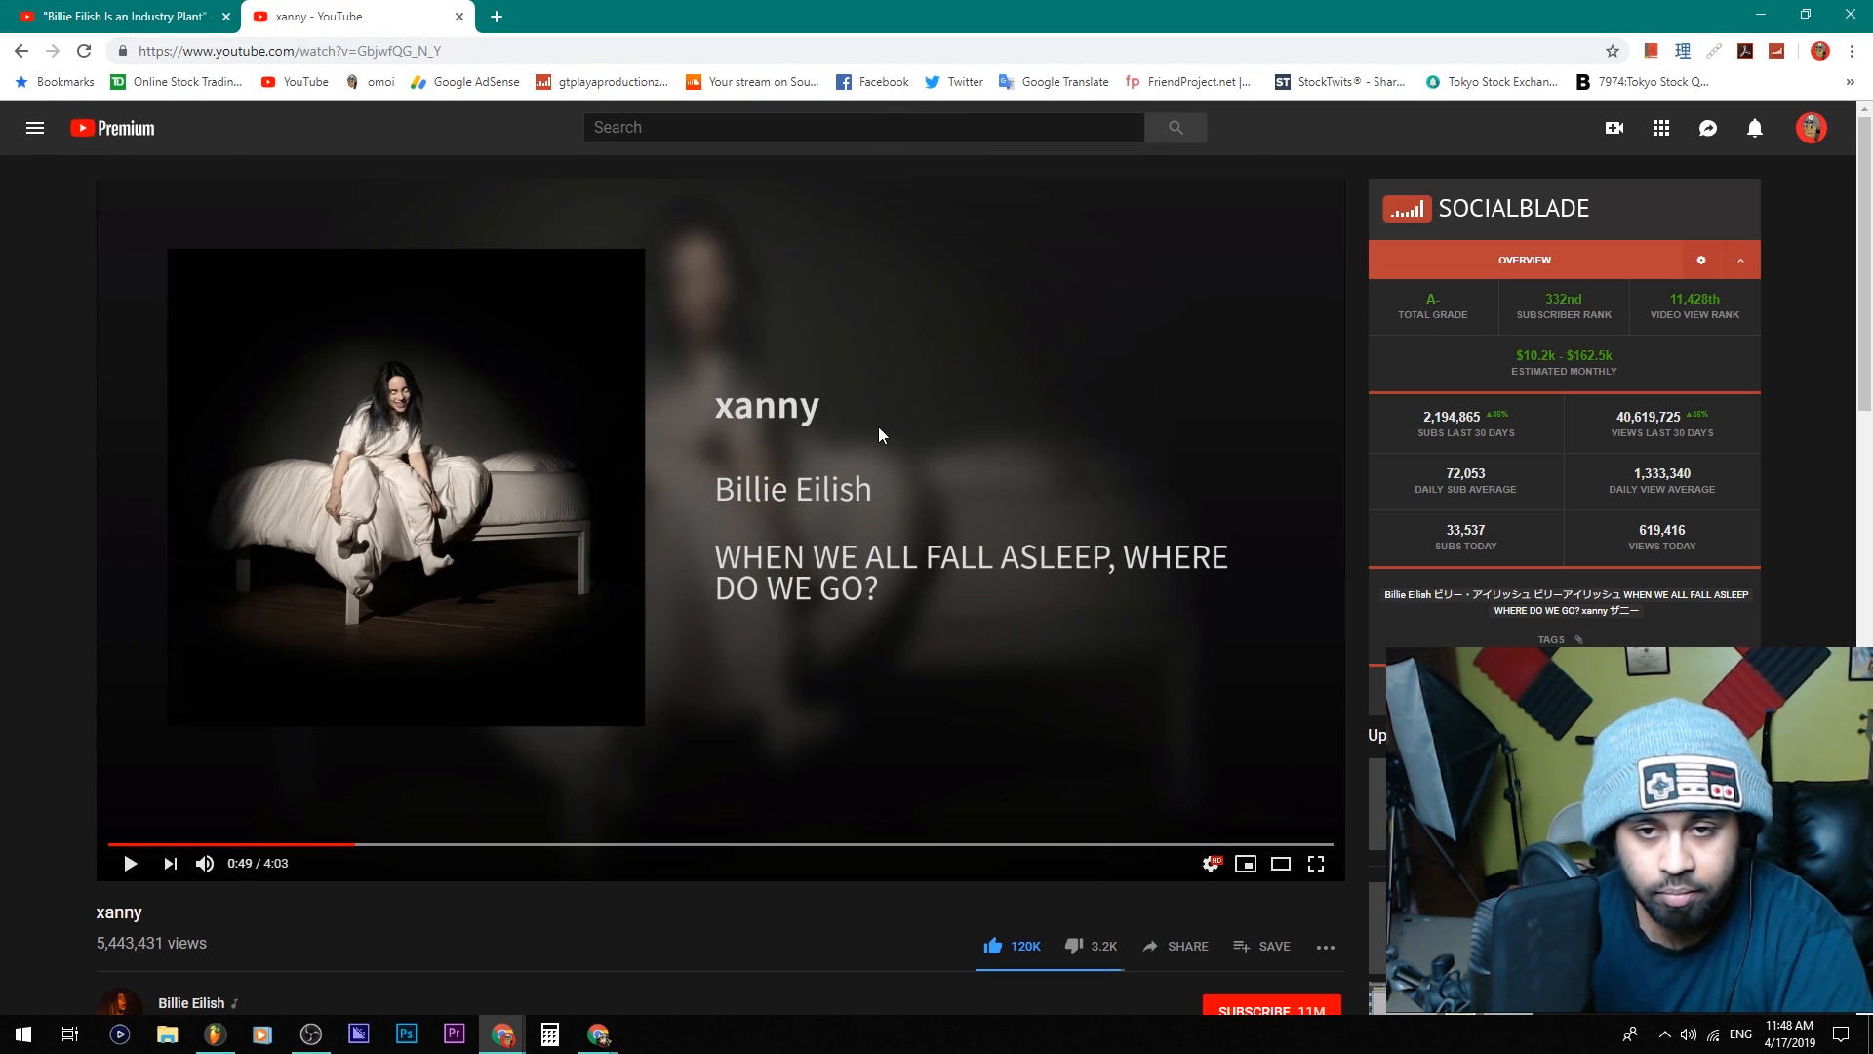
key(Left)
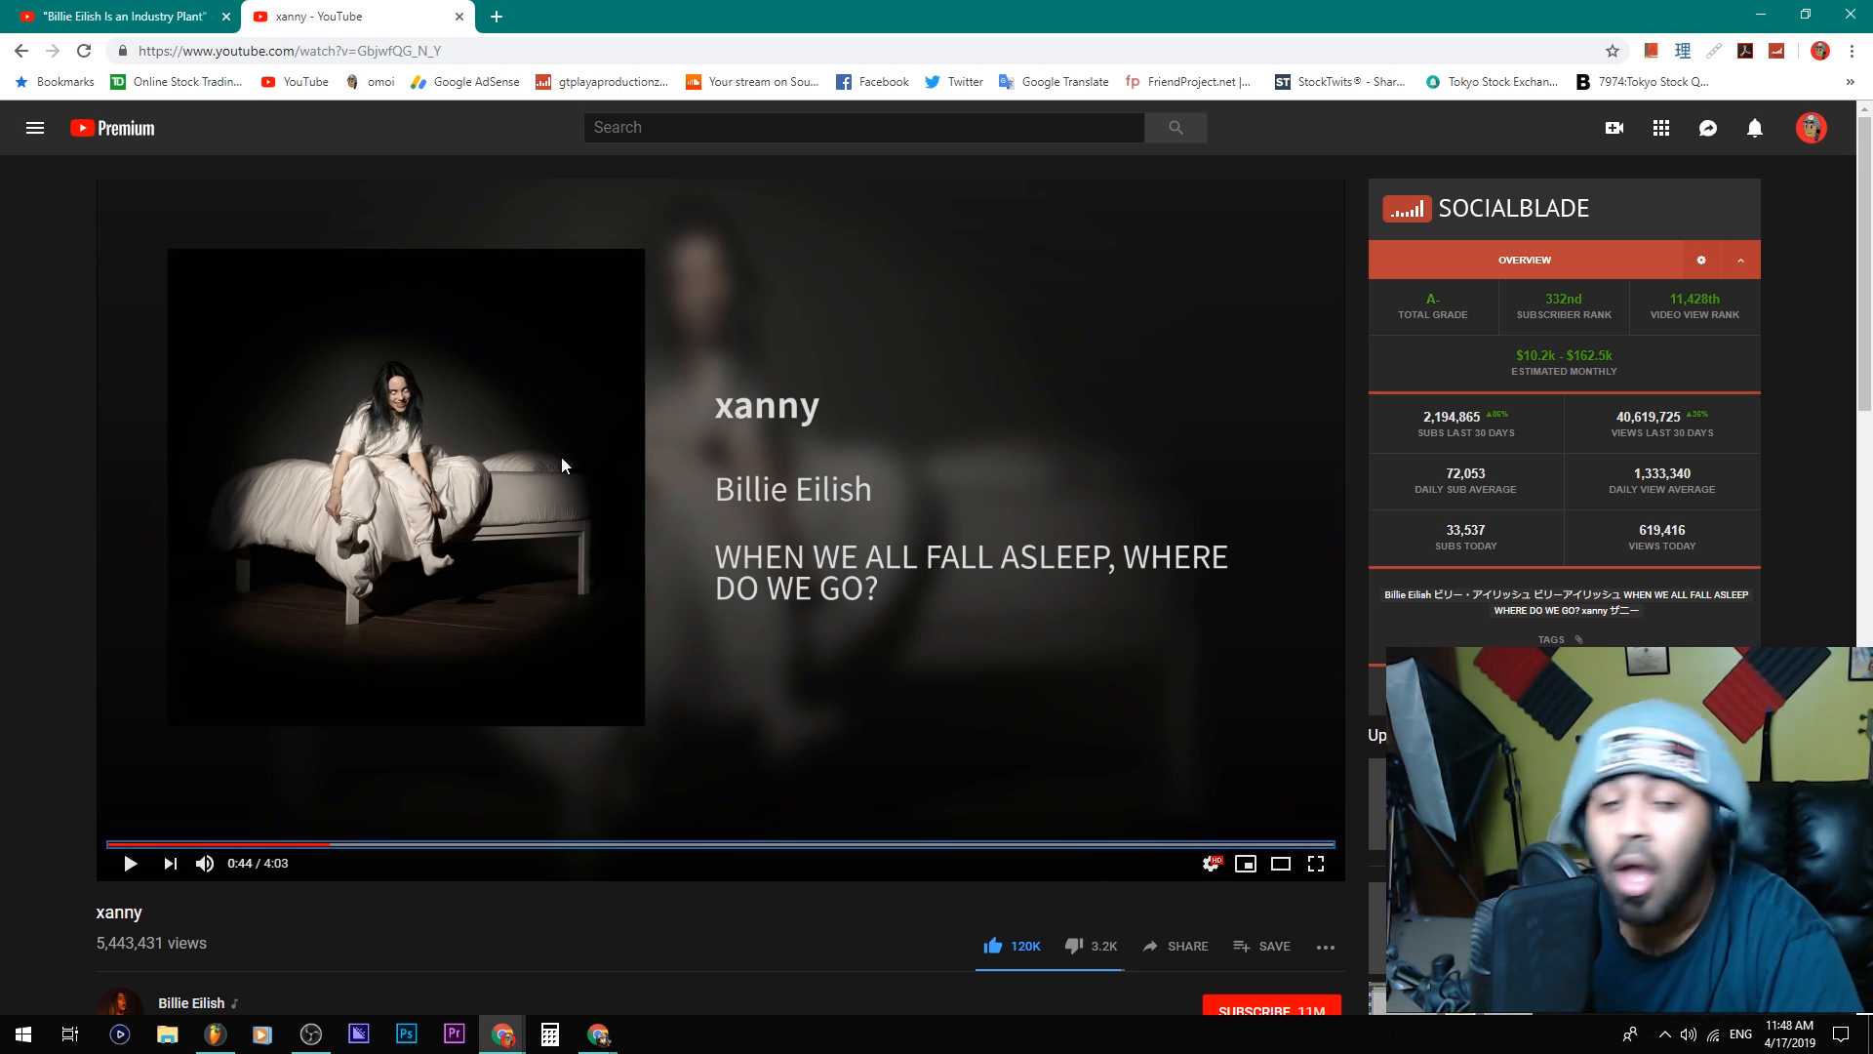
click(554, 424)
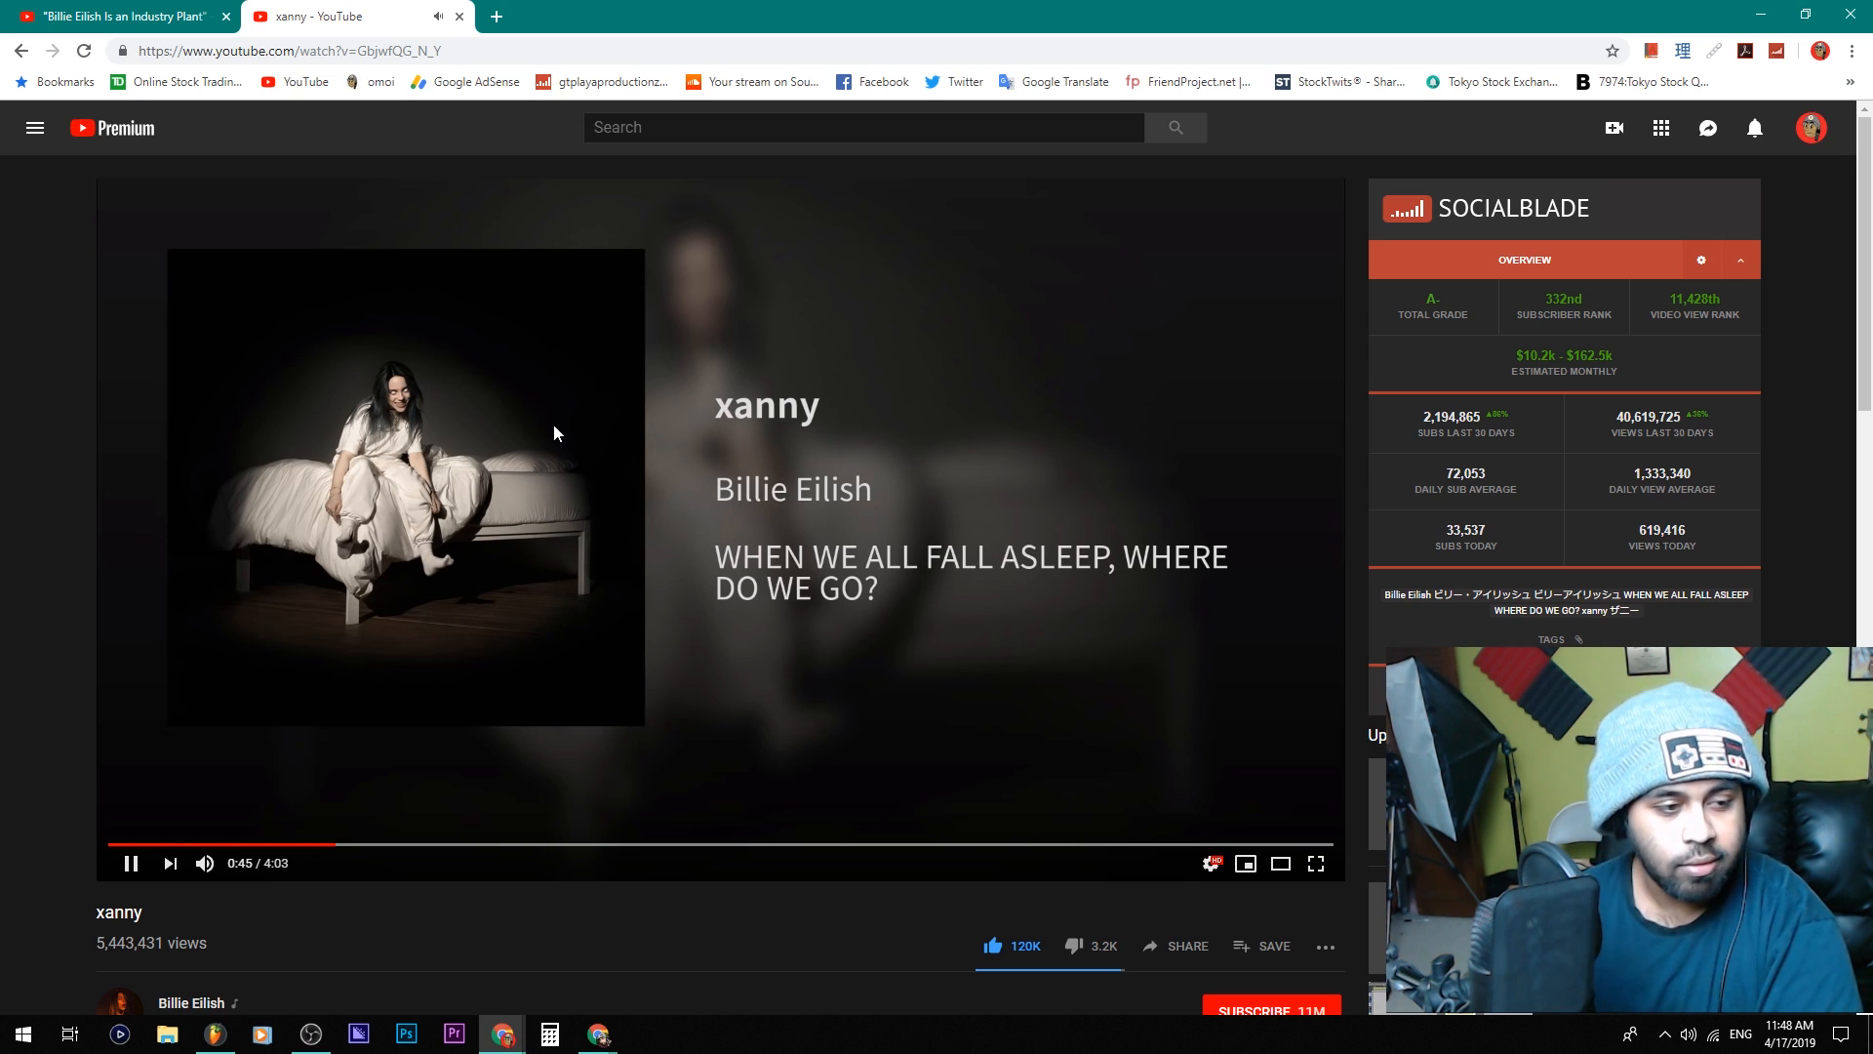
click(472, 484)
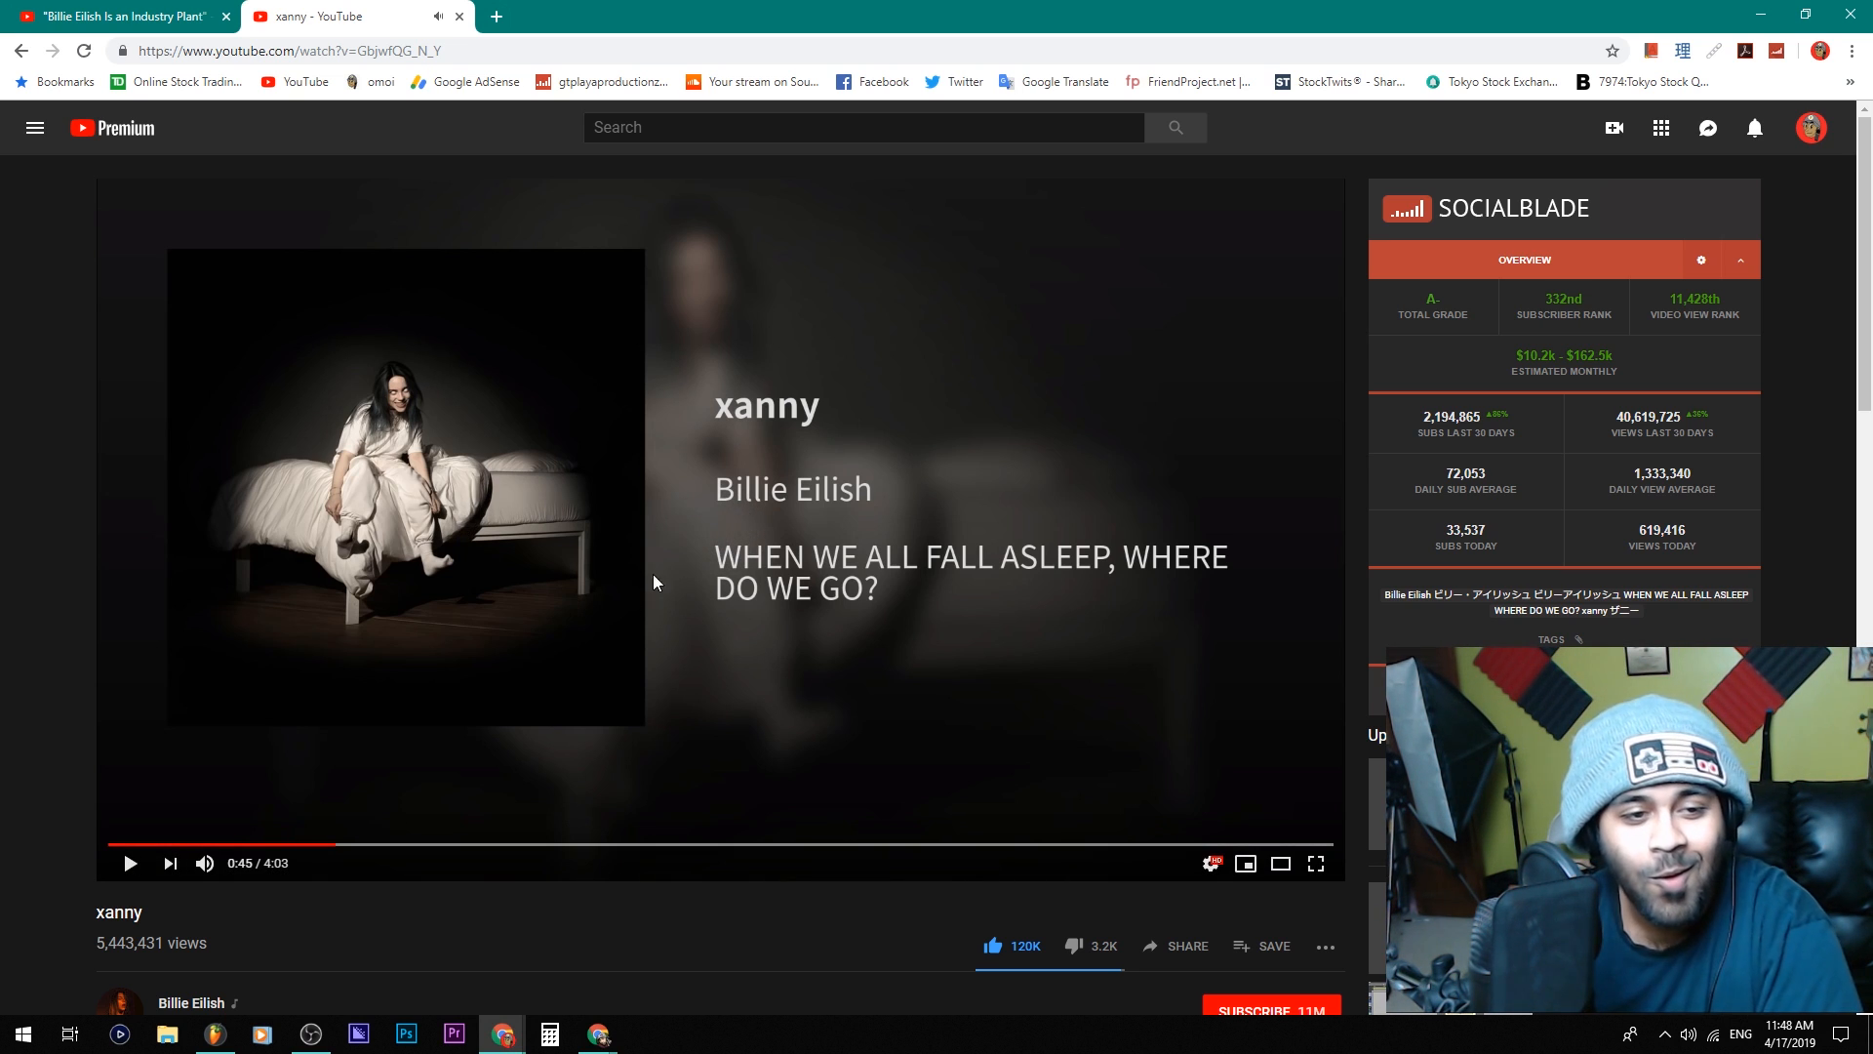
Switch to FL Studio, select the Lead Vocals mixer track and bring up its AVOX Mutator plugin for viewing
click(216, 1034)
click(212, 570)
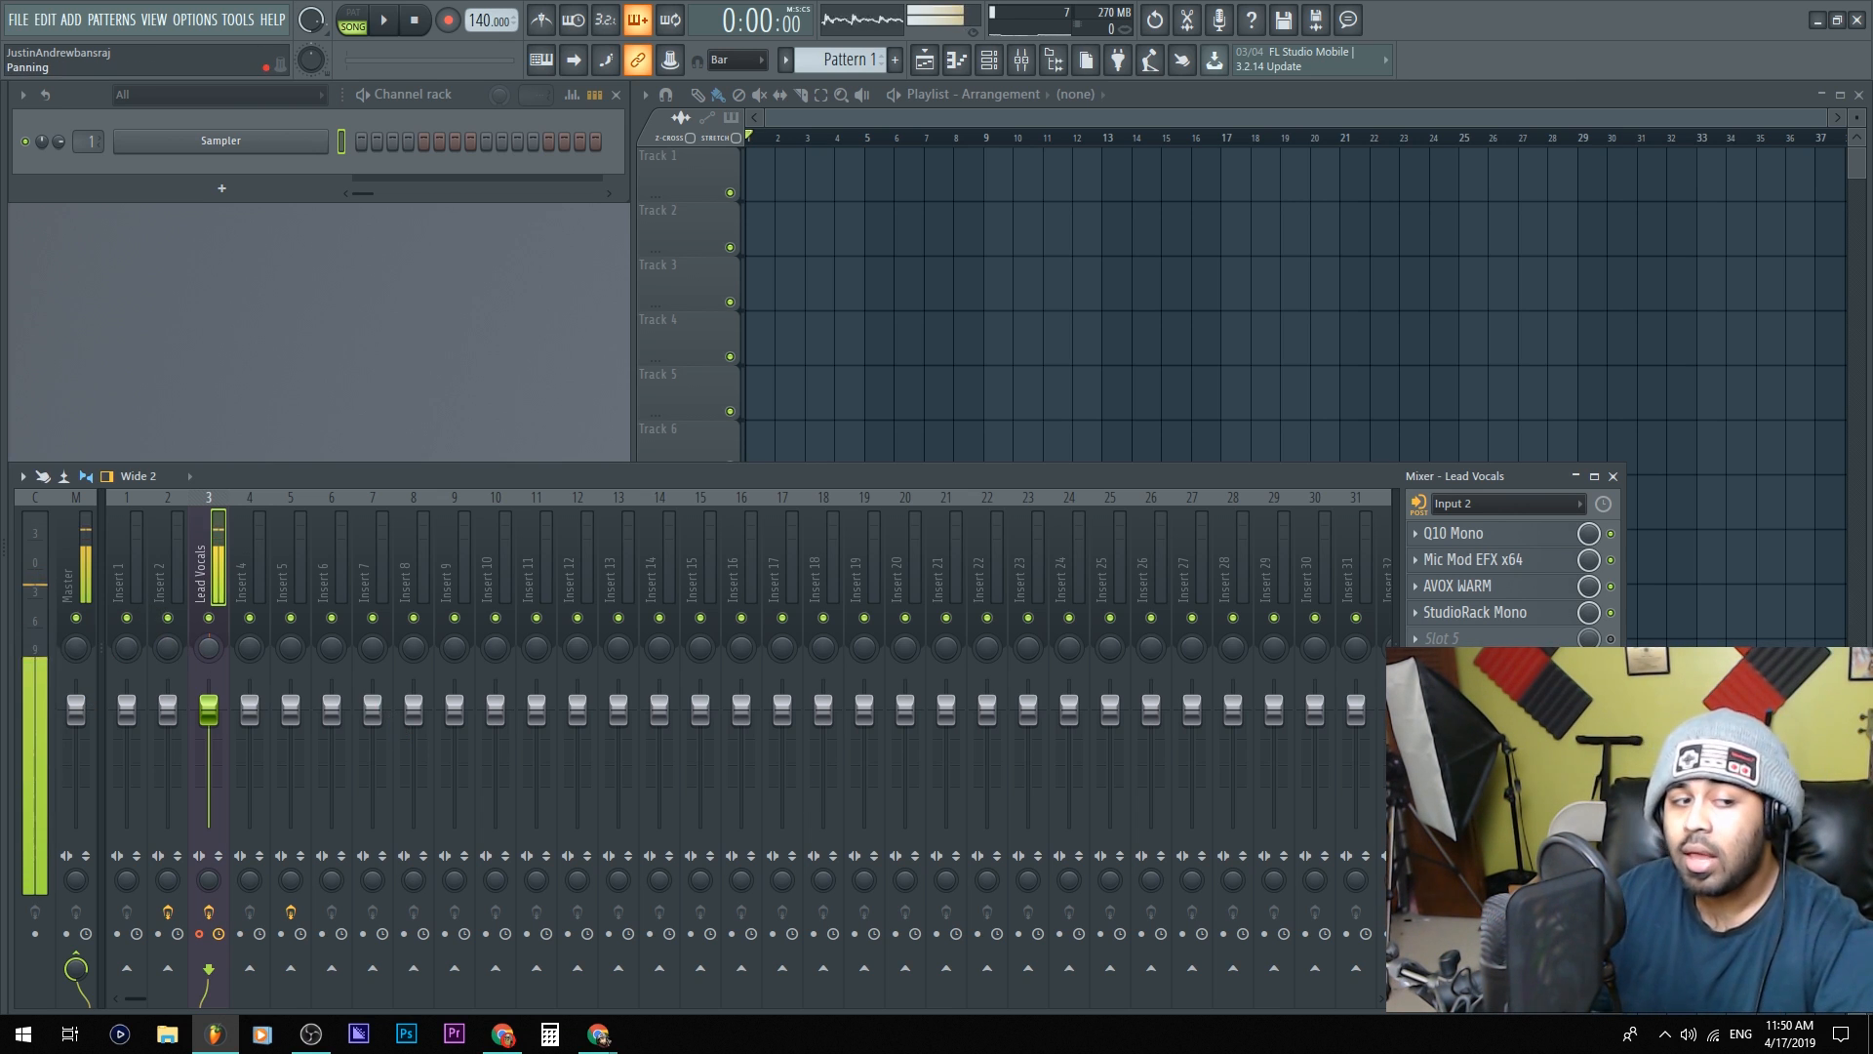
drag(201, 653, 201, 722)
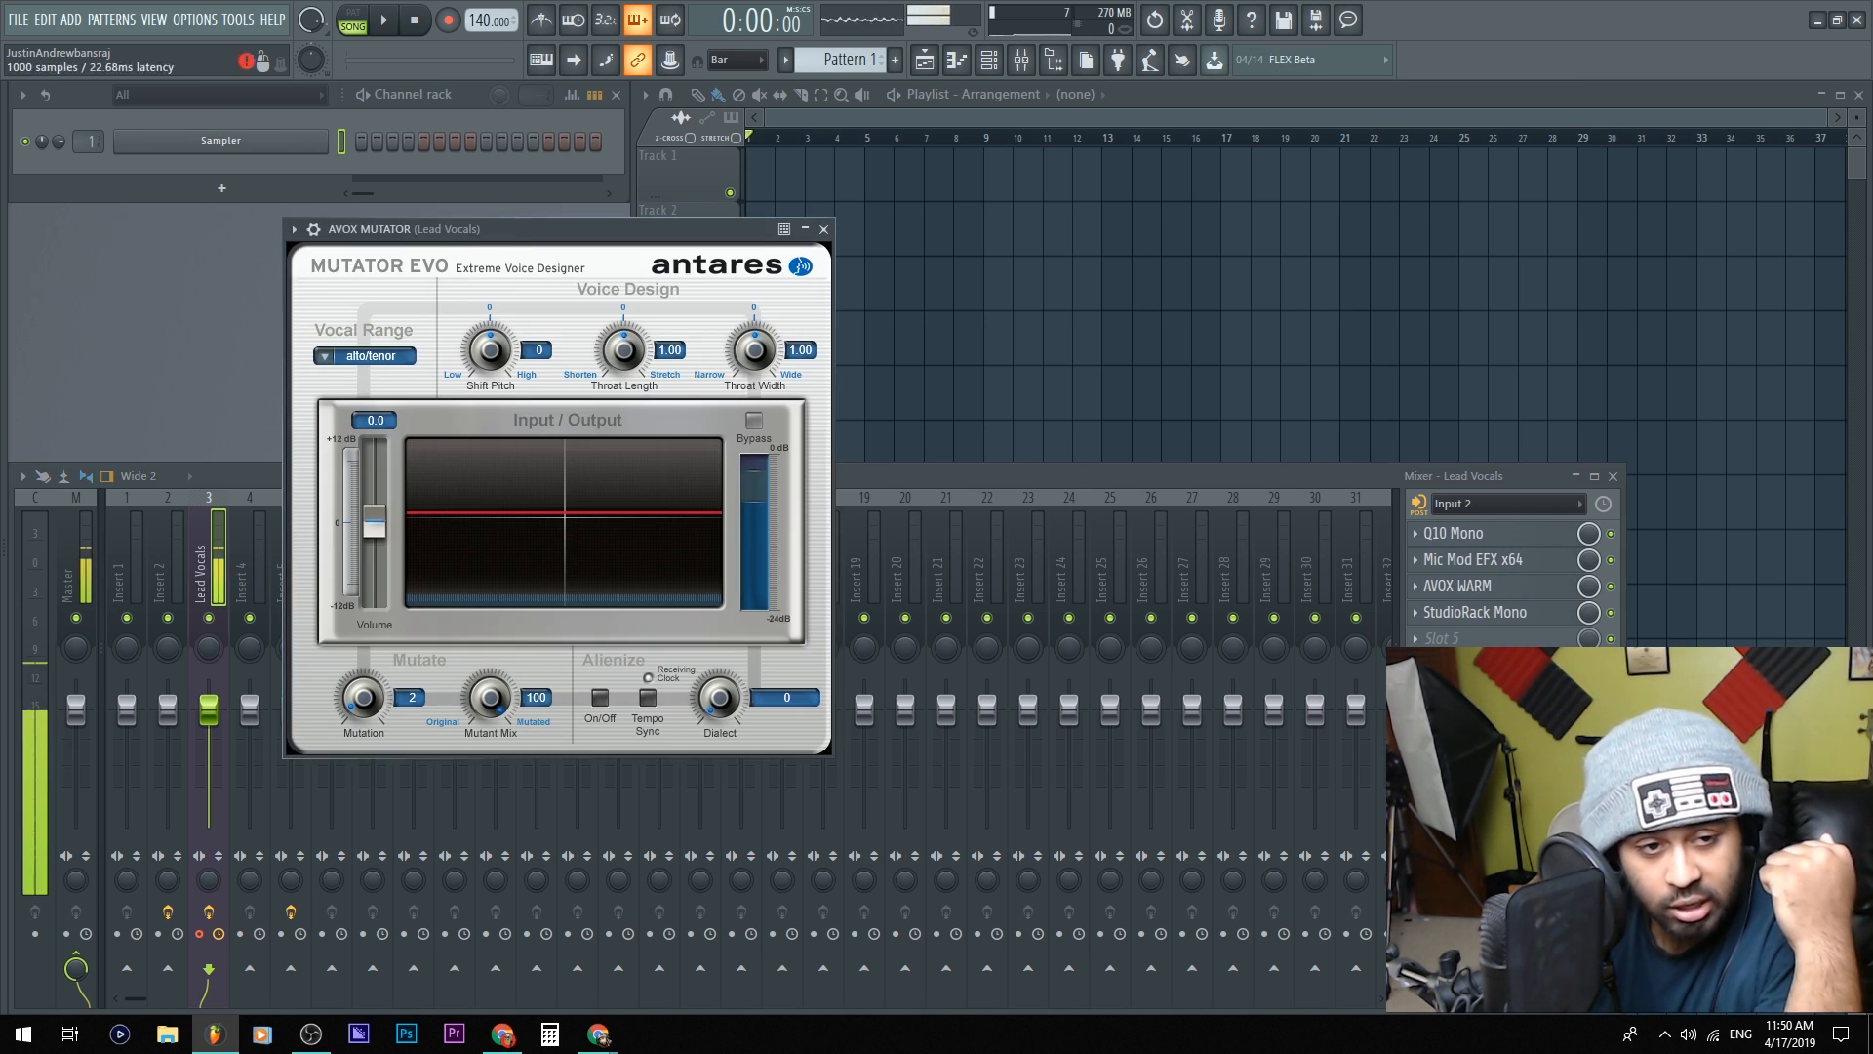
drag(561, 225, 781, 198)
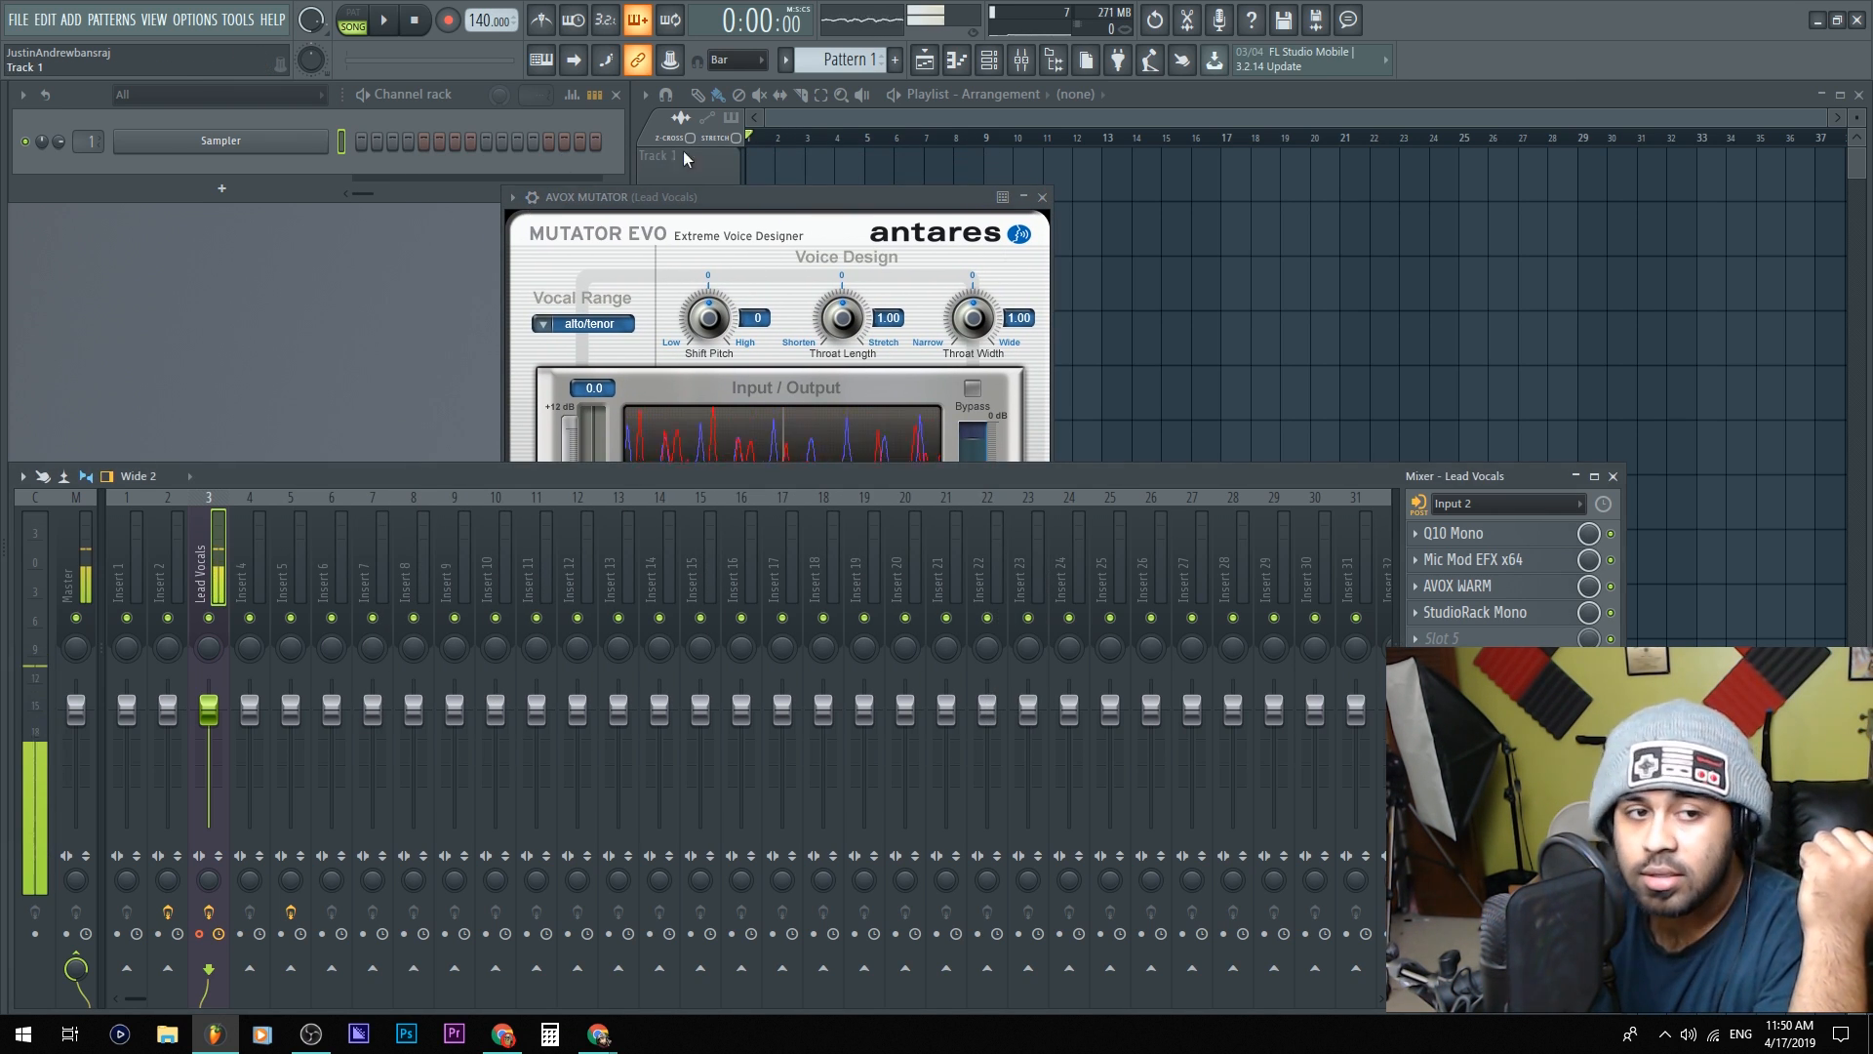
drag(698, 204, 704, 146)
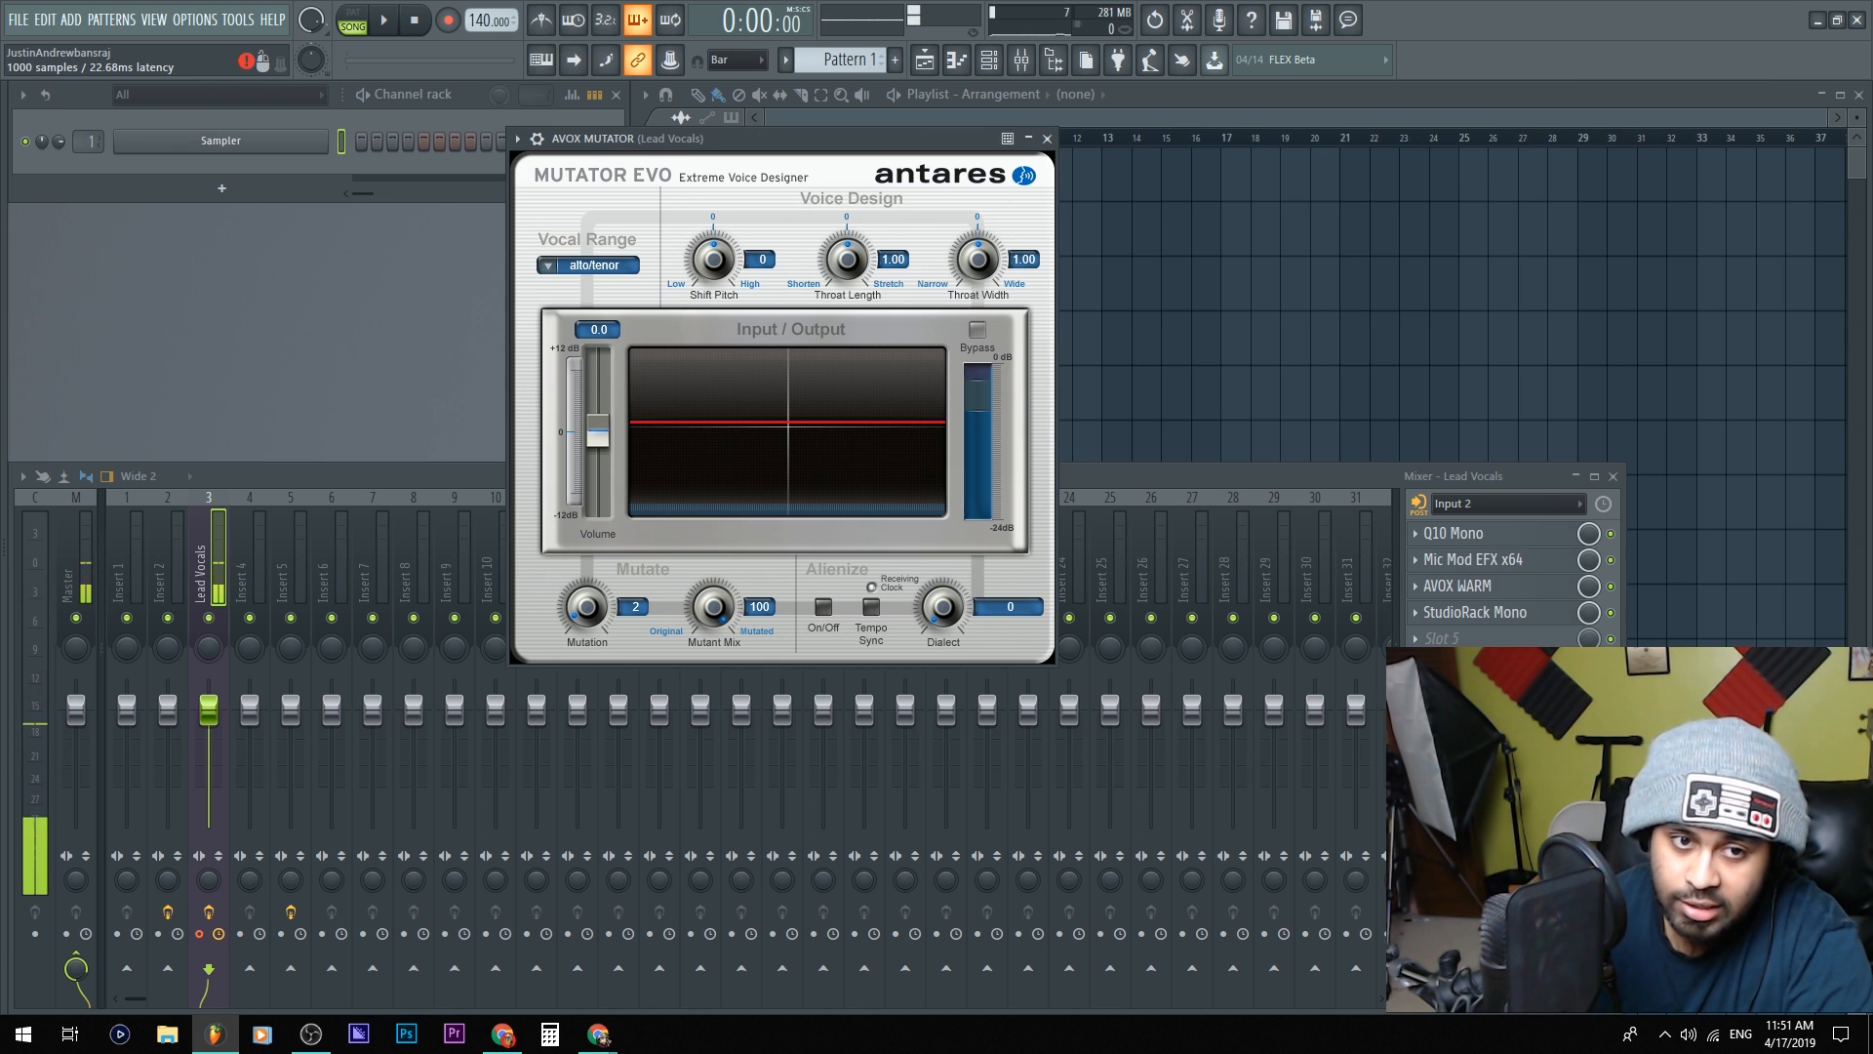
Show the Lead Vocals track's Effector plugin in place of AVOX Mutator and move its window toward the playlist
click(1475, 666)
click(1475, 692)
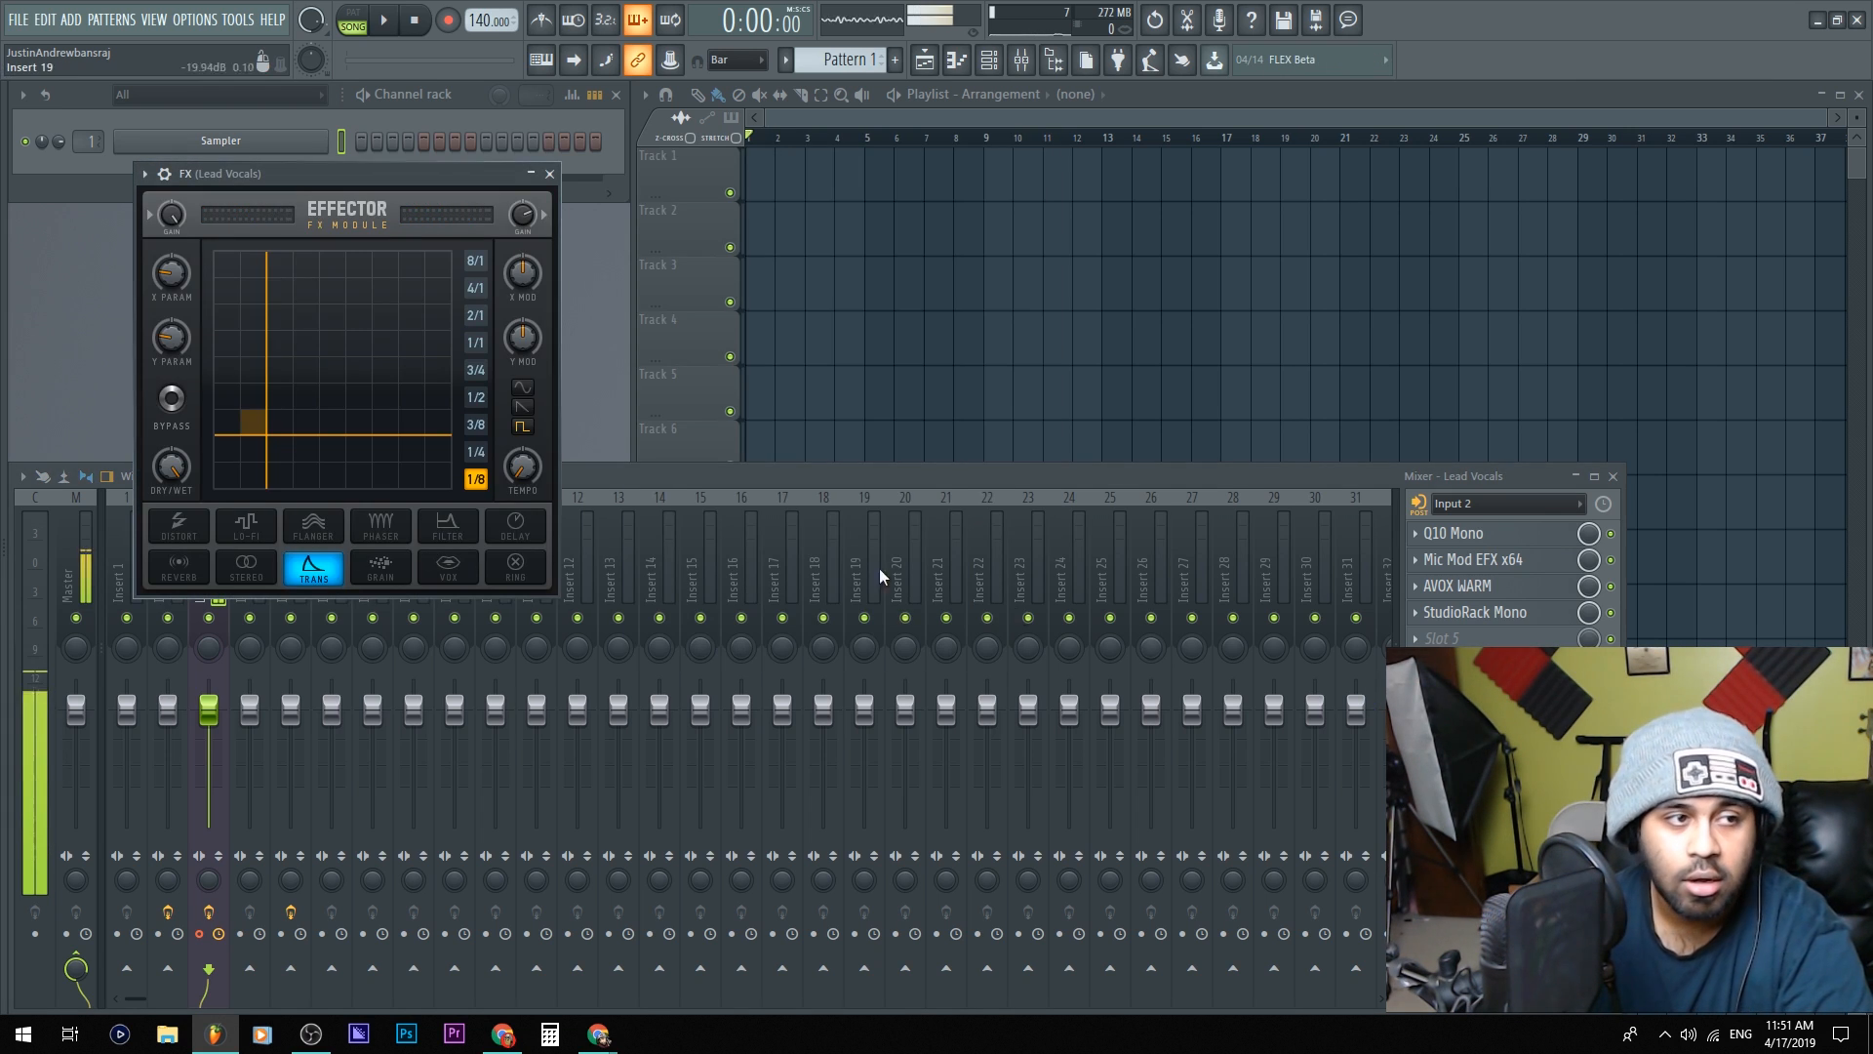
drag(269, 177, 742, 186)
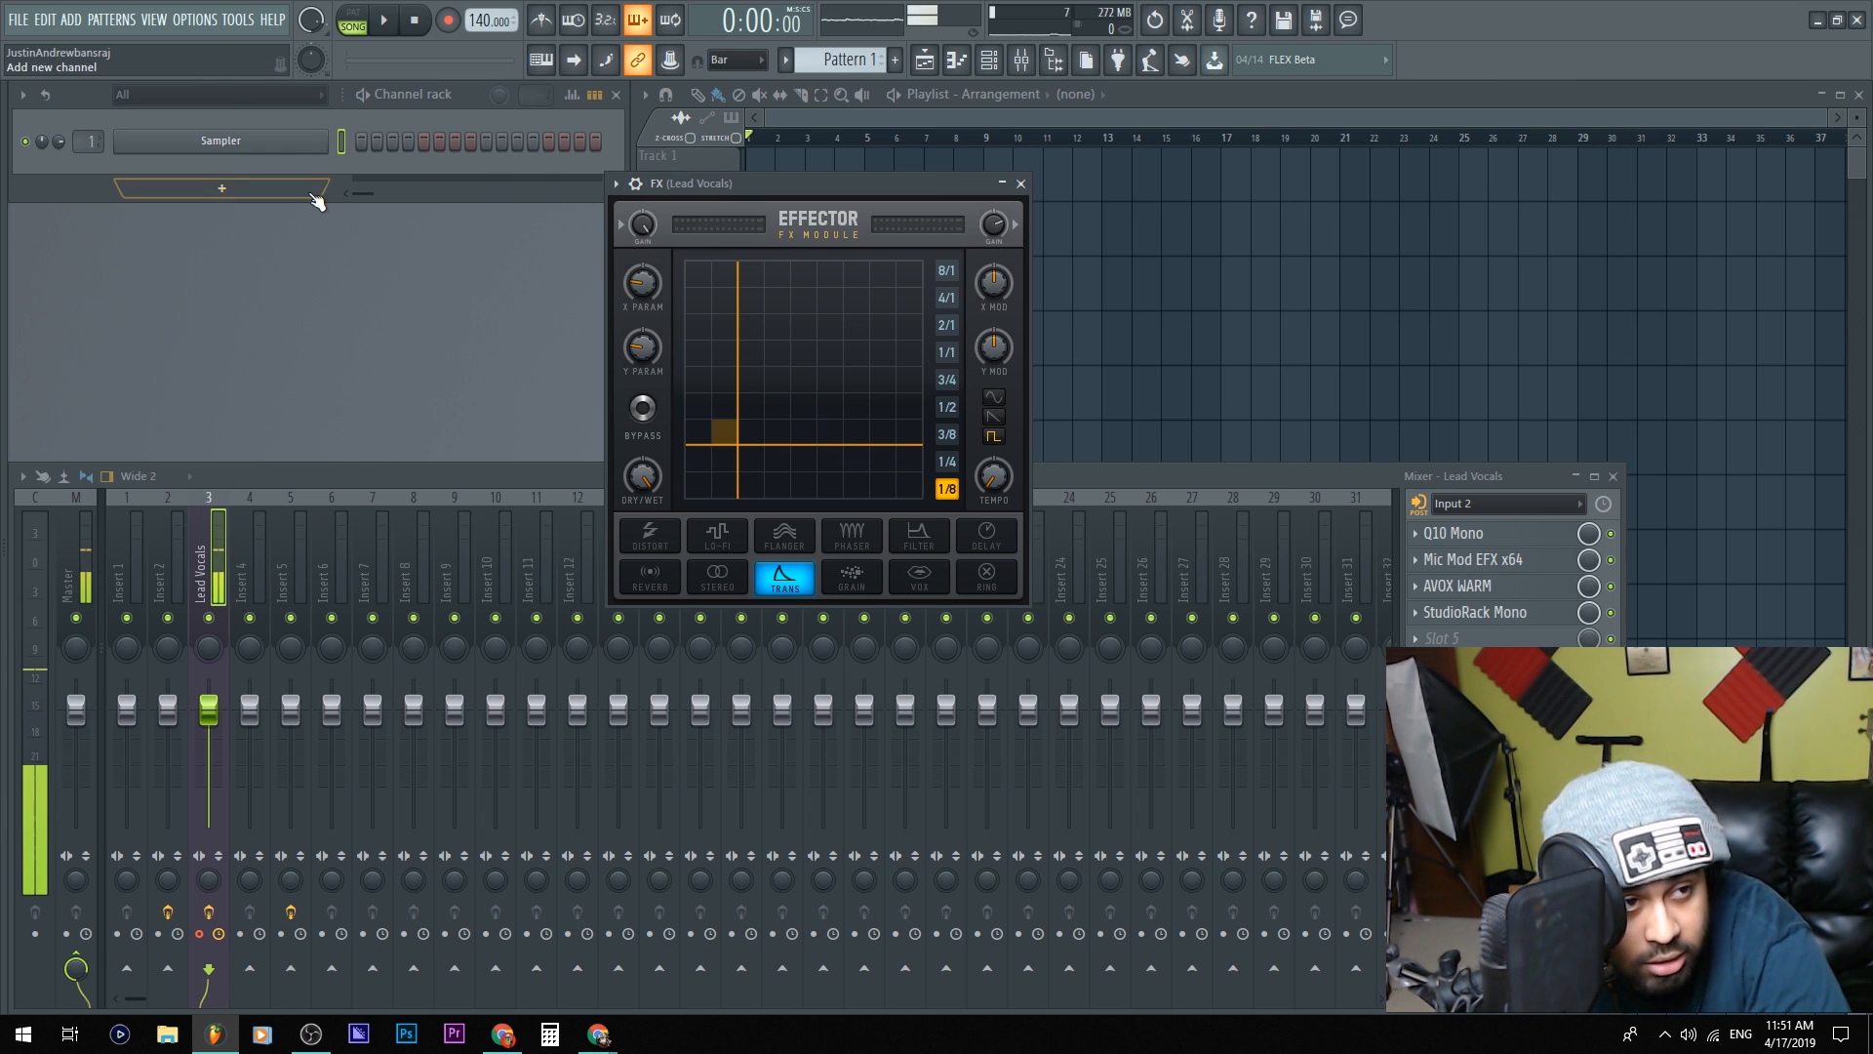
Add a second Effector from the Filter category to an empty effect slot on the Lead Vocals track
click(230, 540)
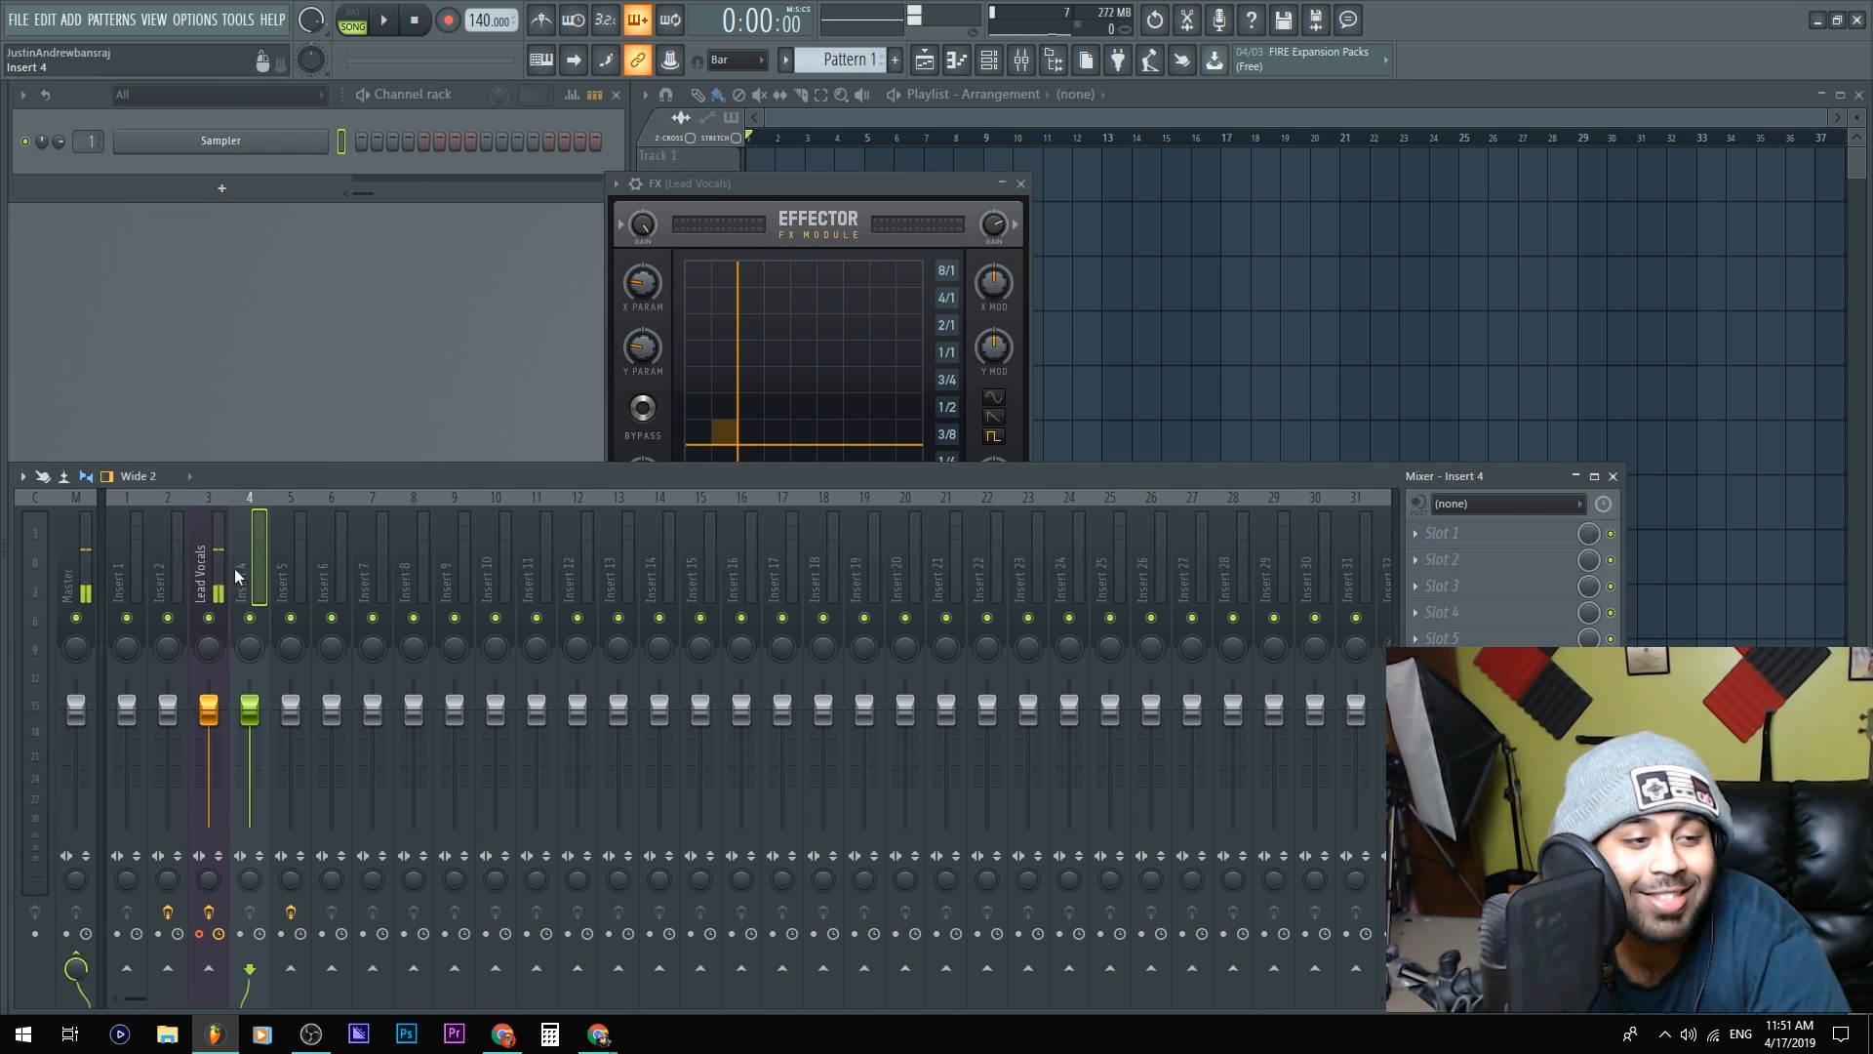
click(1415, 559)
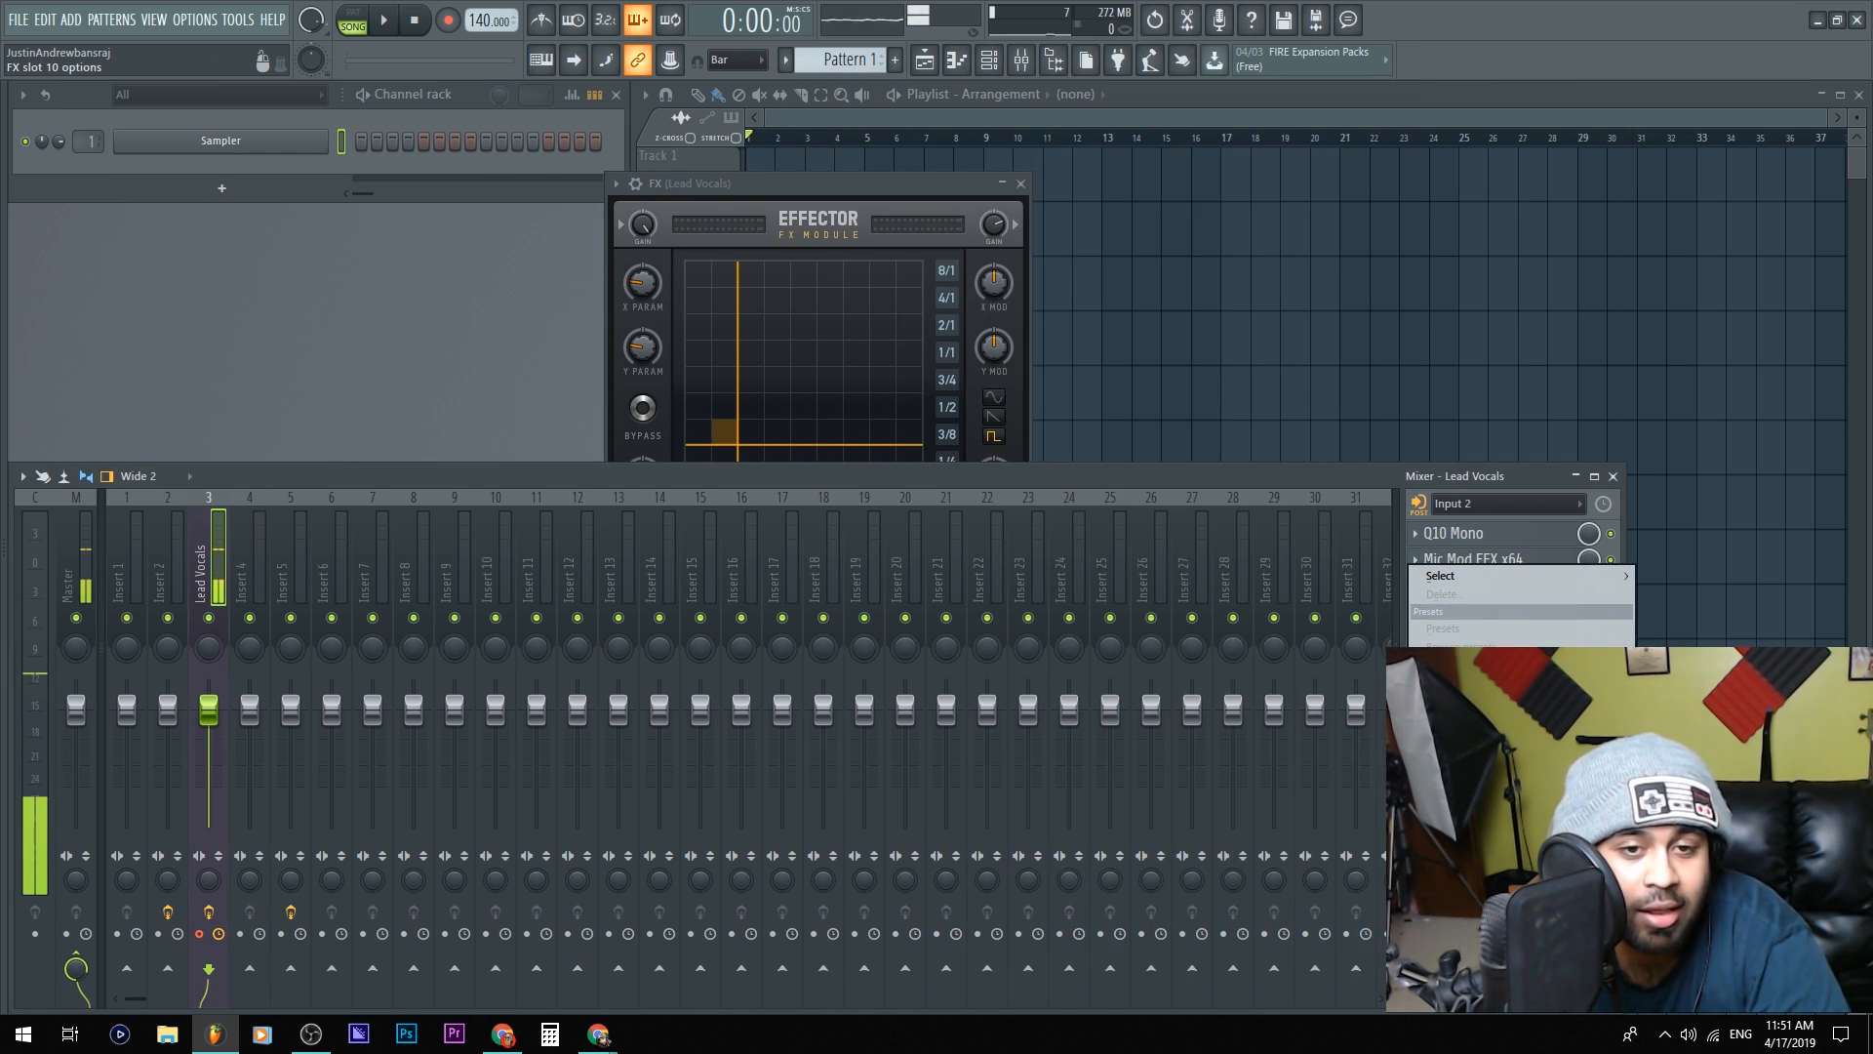
mouse_move(1473, 578)
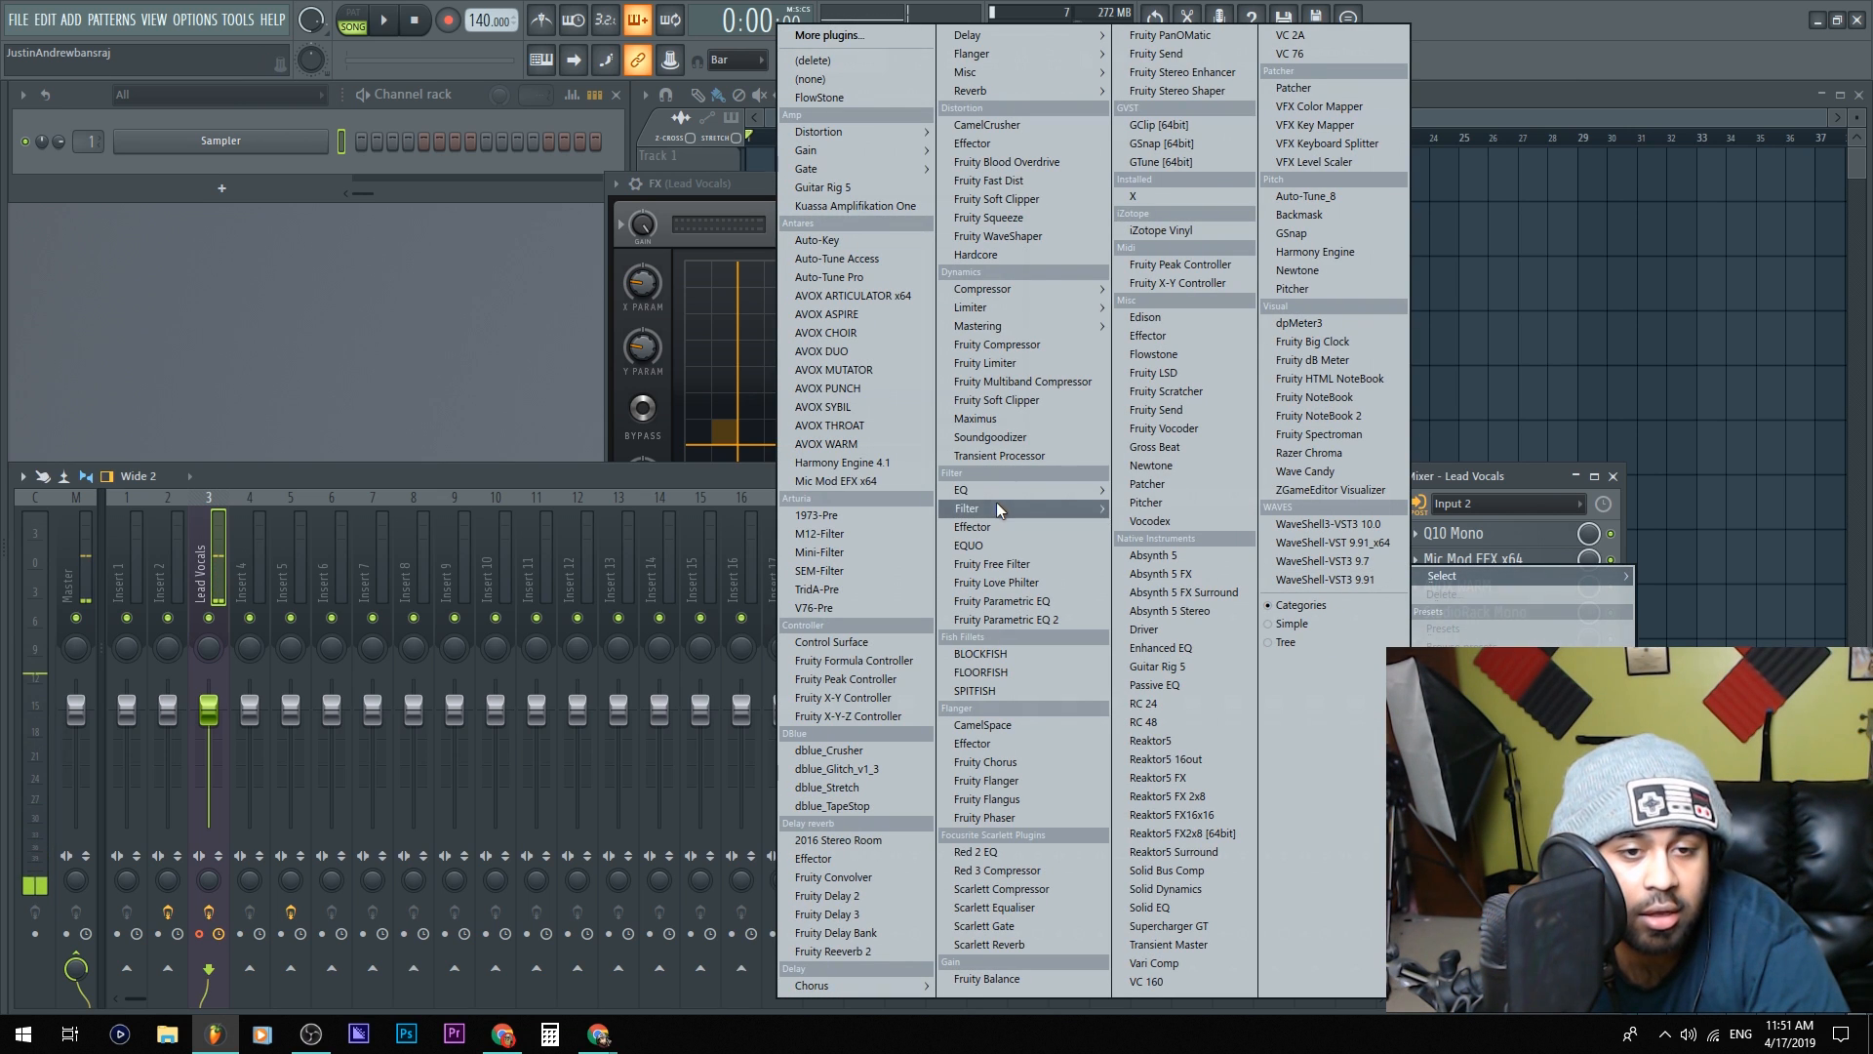
mouse_move(1010, 491)
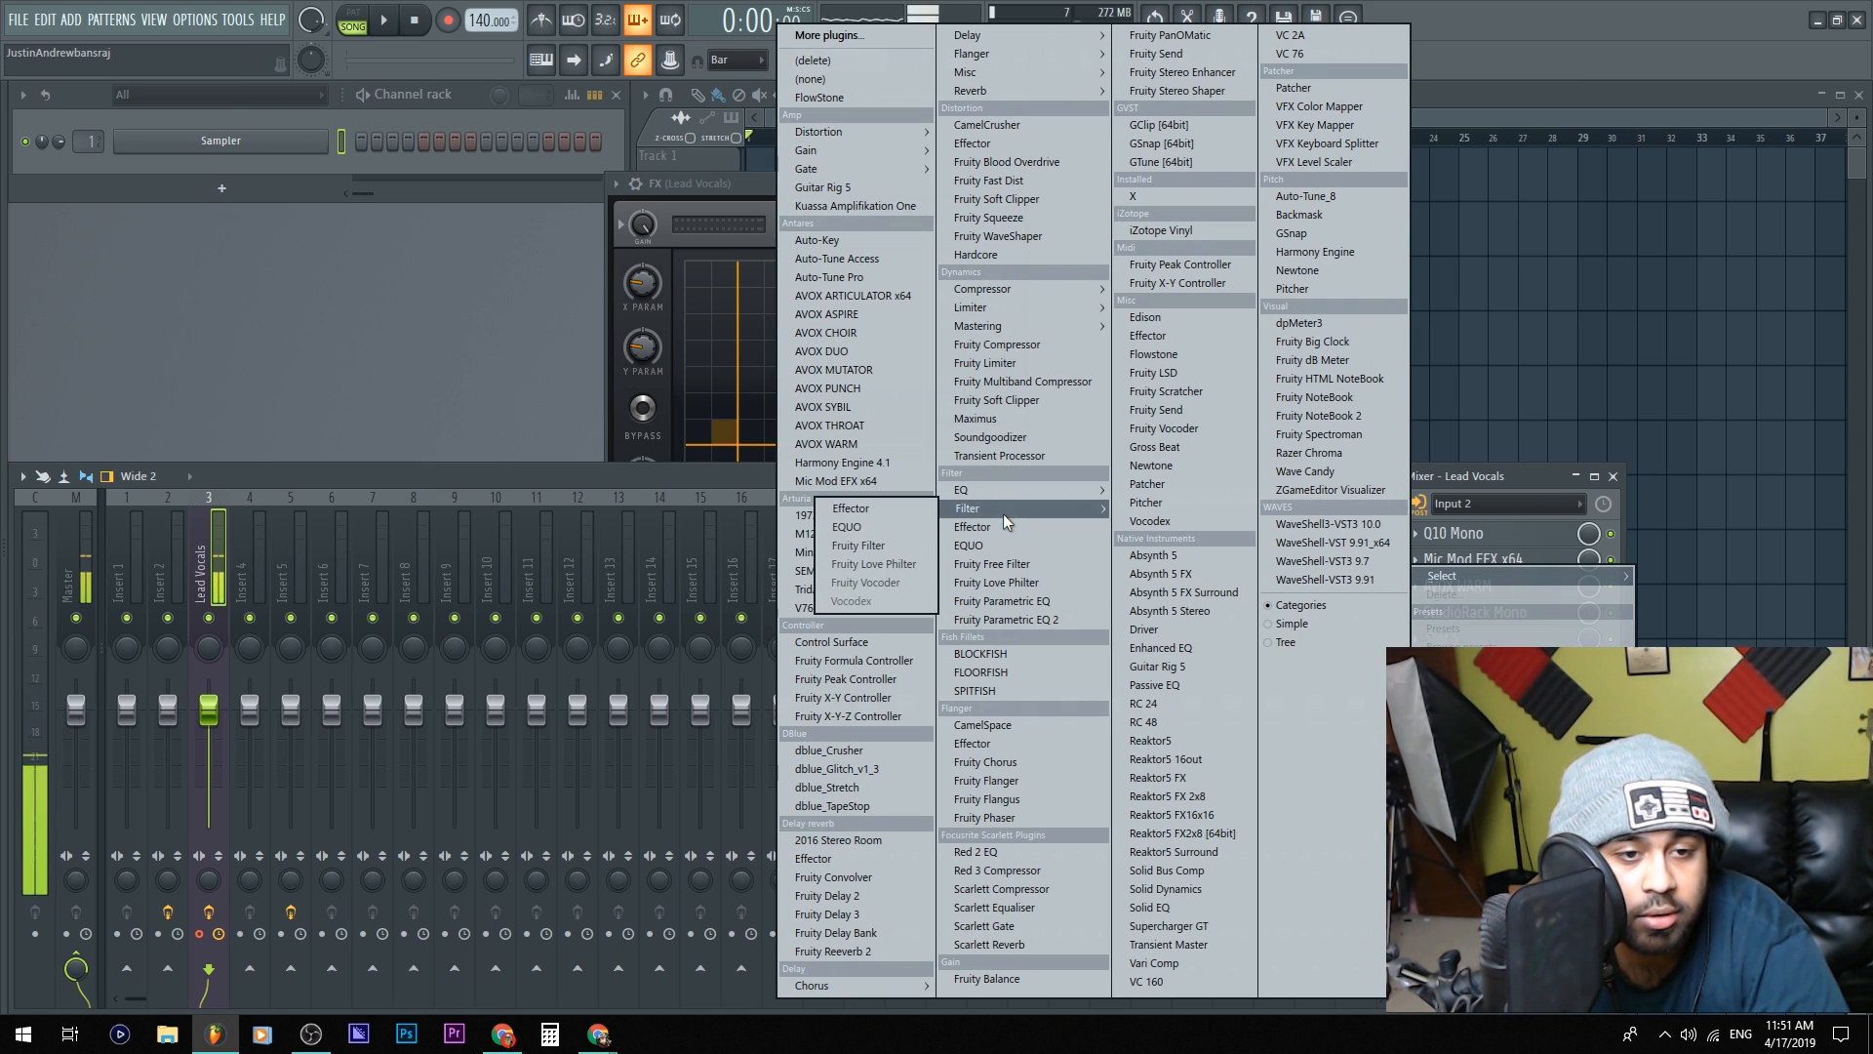
click(866, 508)
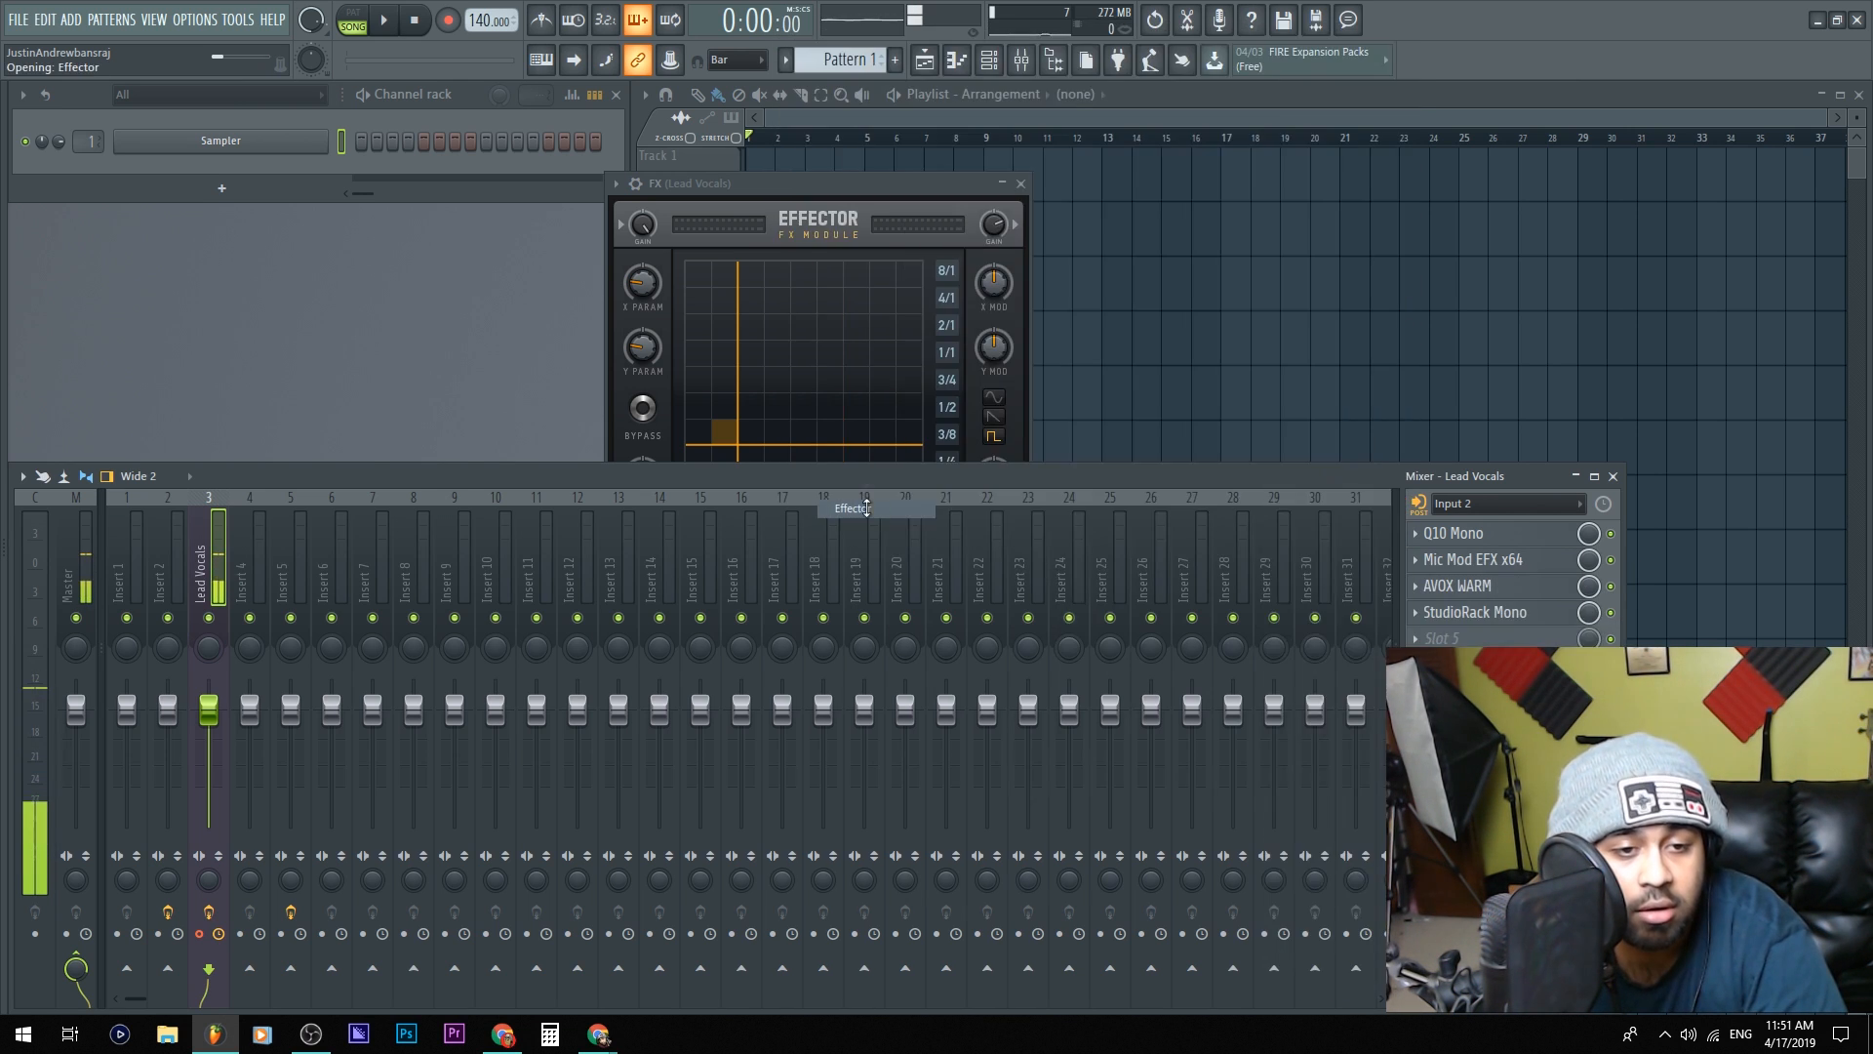
Delete the second Effector from the Lead Vocals track
click(1416, 770)
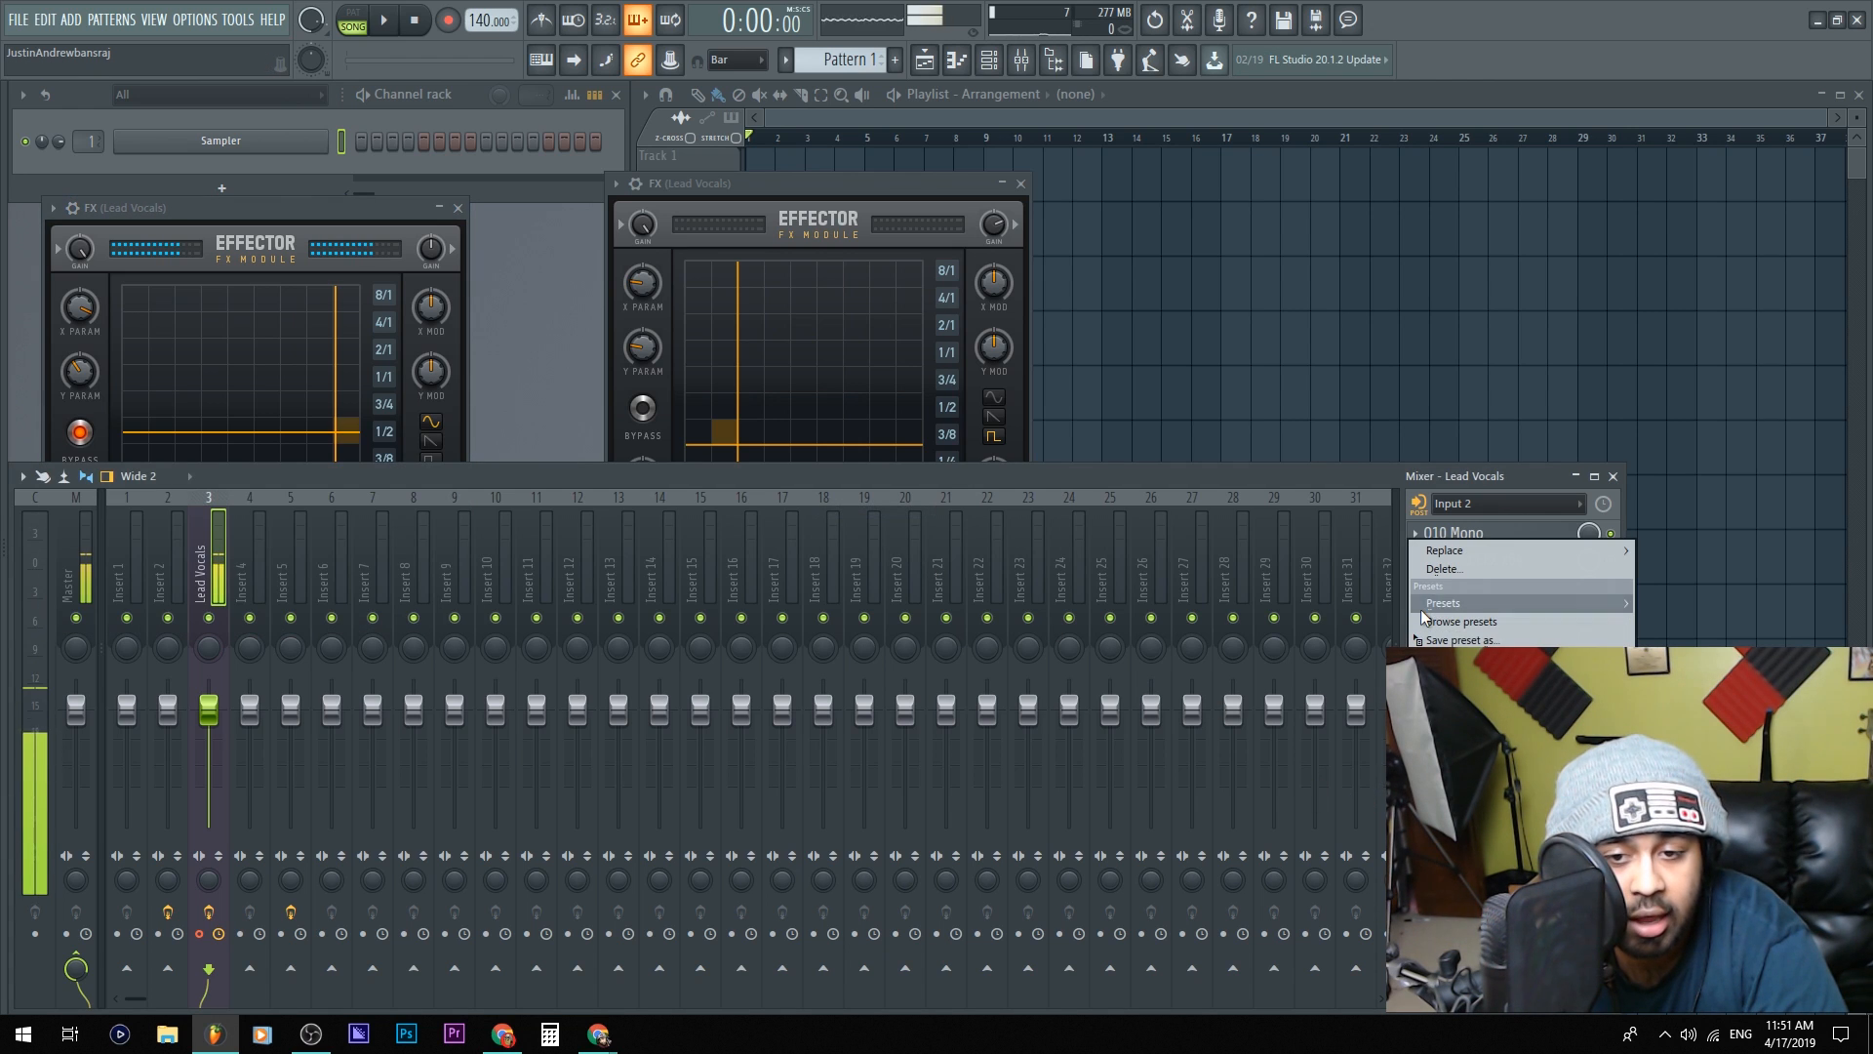
click(1428, 570)
click(1045, 568)
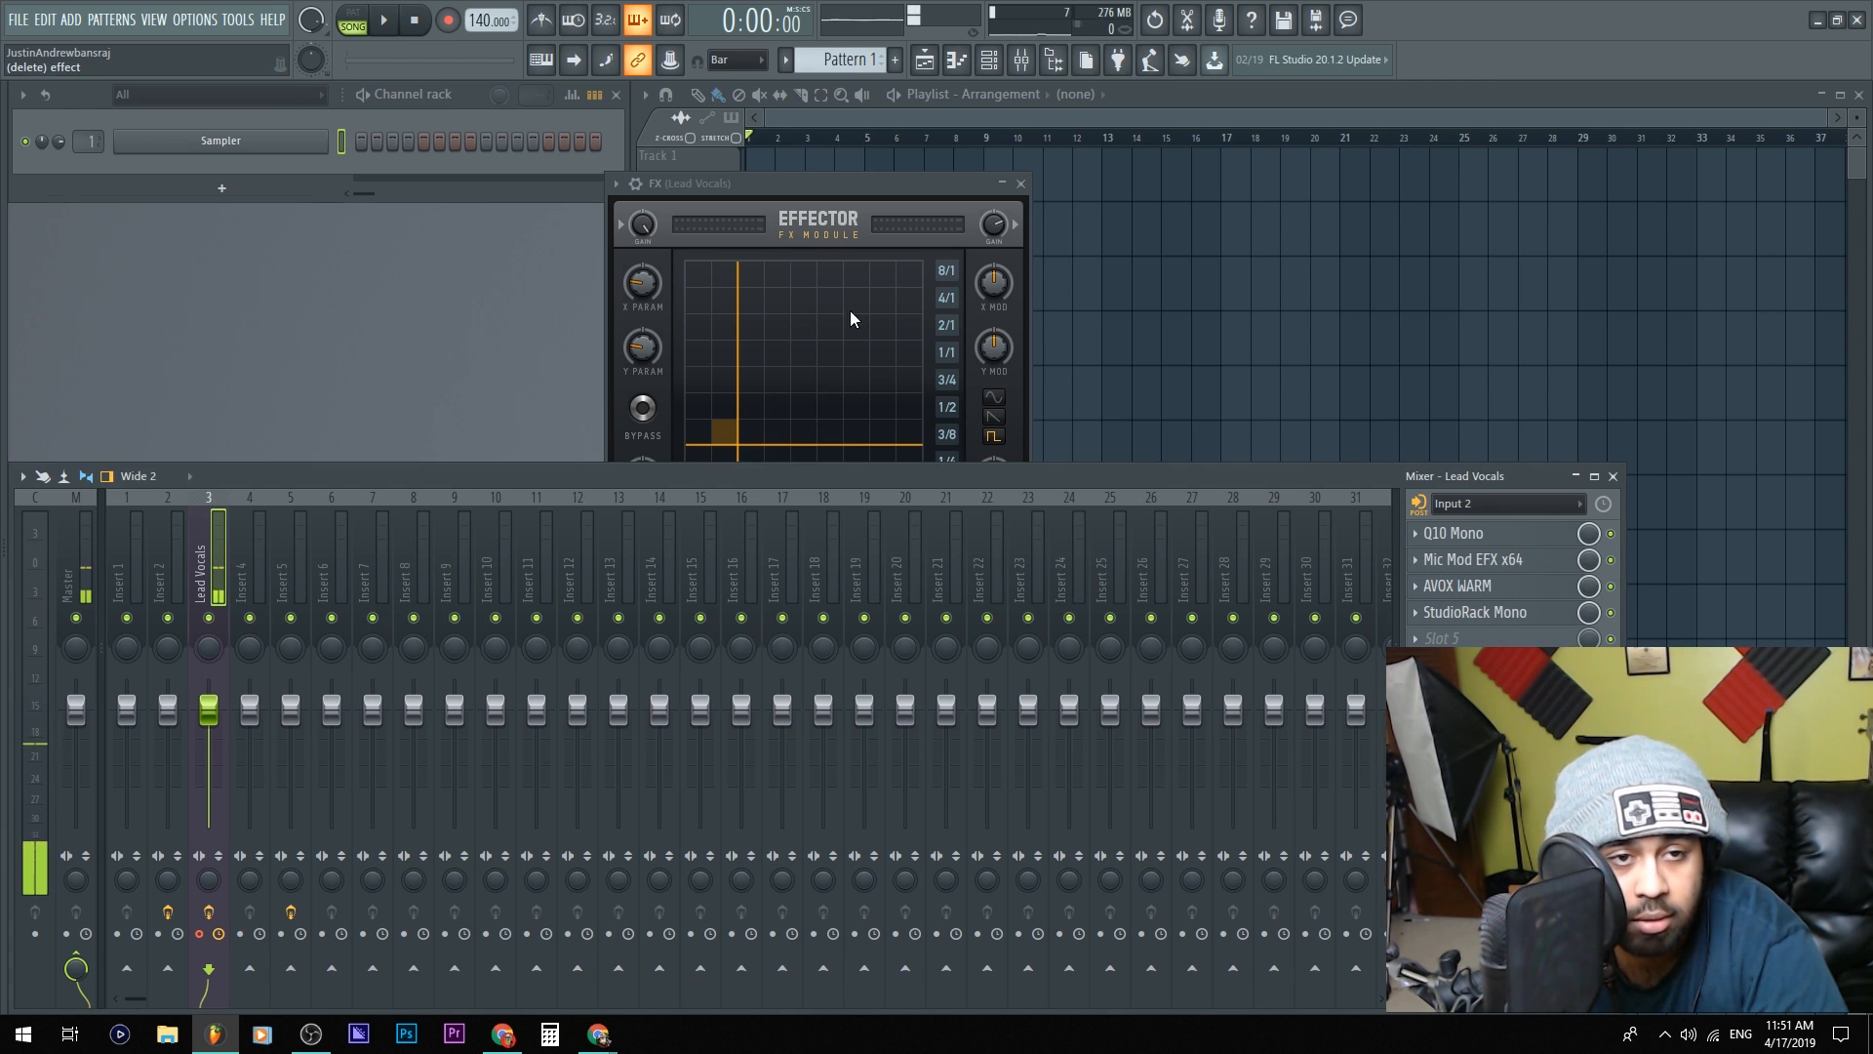
Move the remaining Effector window over the channel rack and toggle its bypass repeatedly to compare the vocal with and without the effect
drag(829, 179, 548, 160)
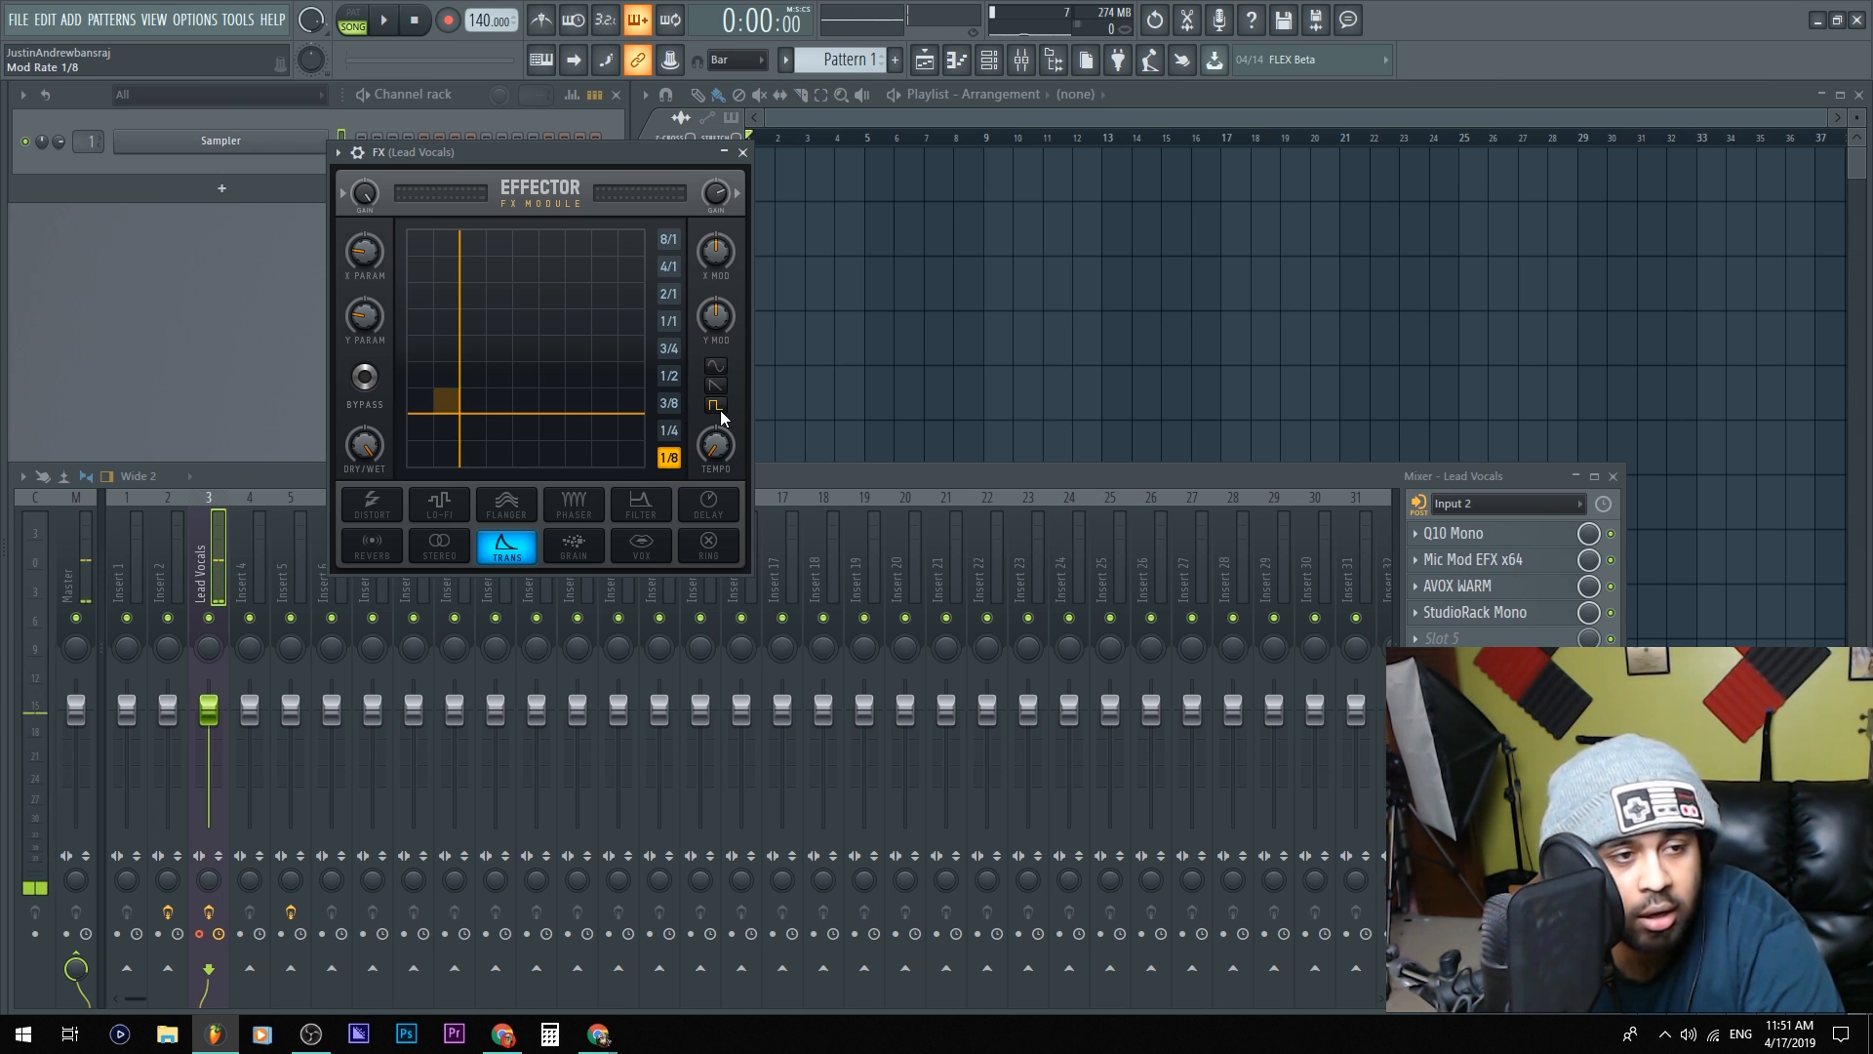
click(366, 379)
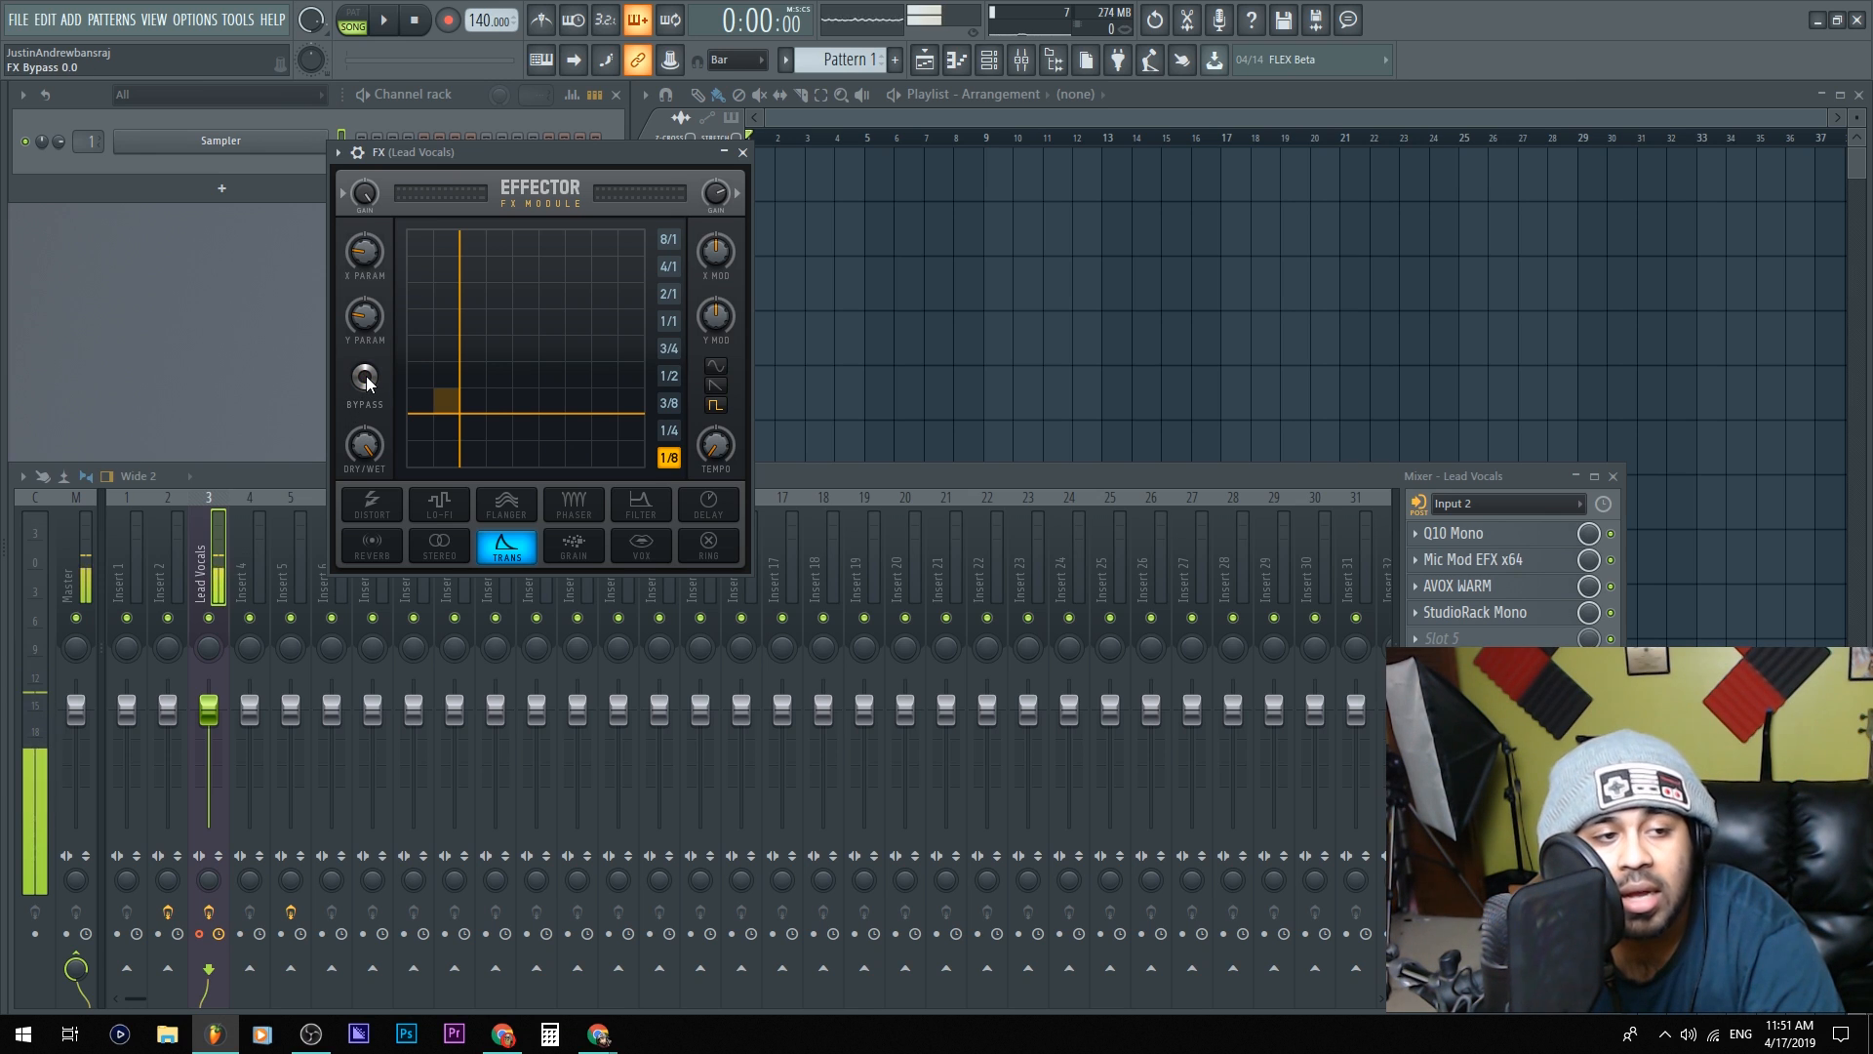
click(366, 379)
click(366, 379)
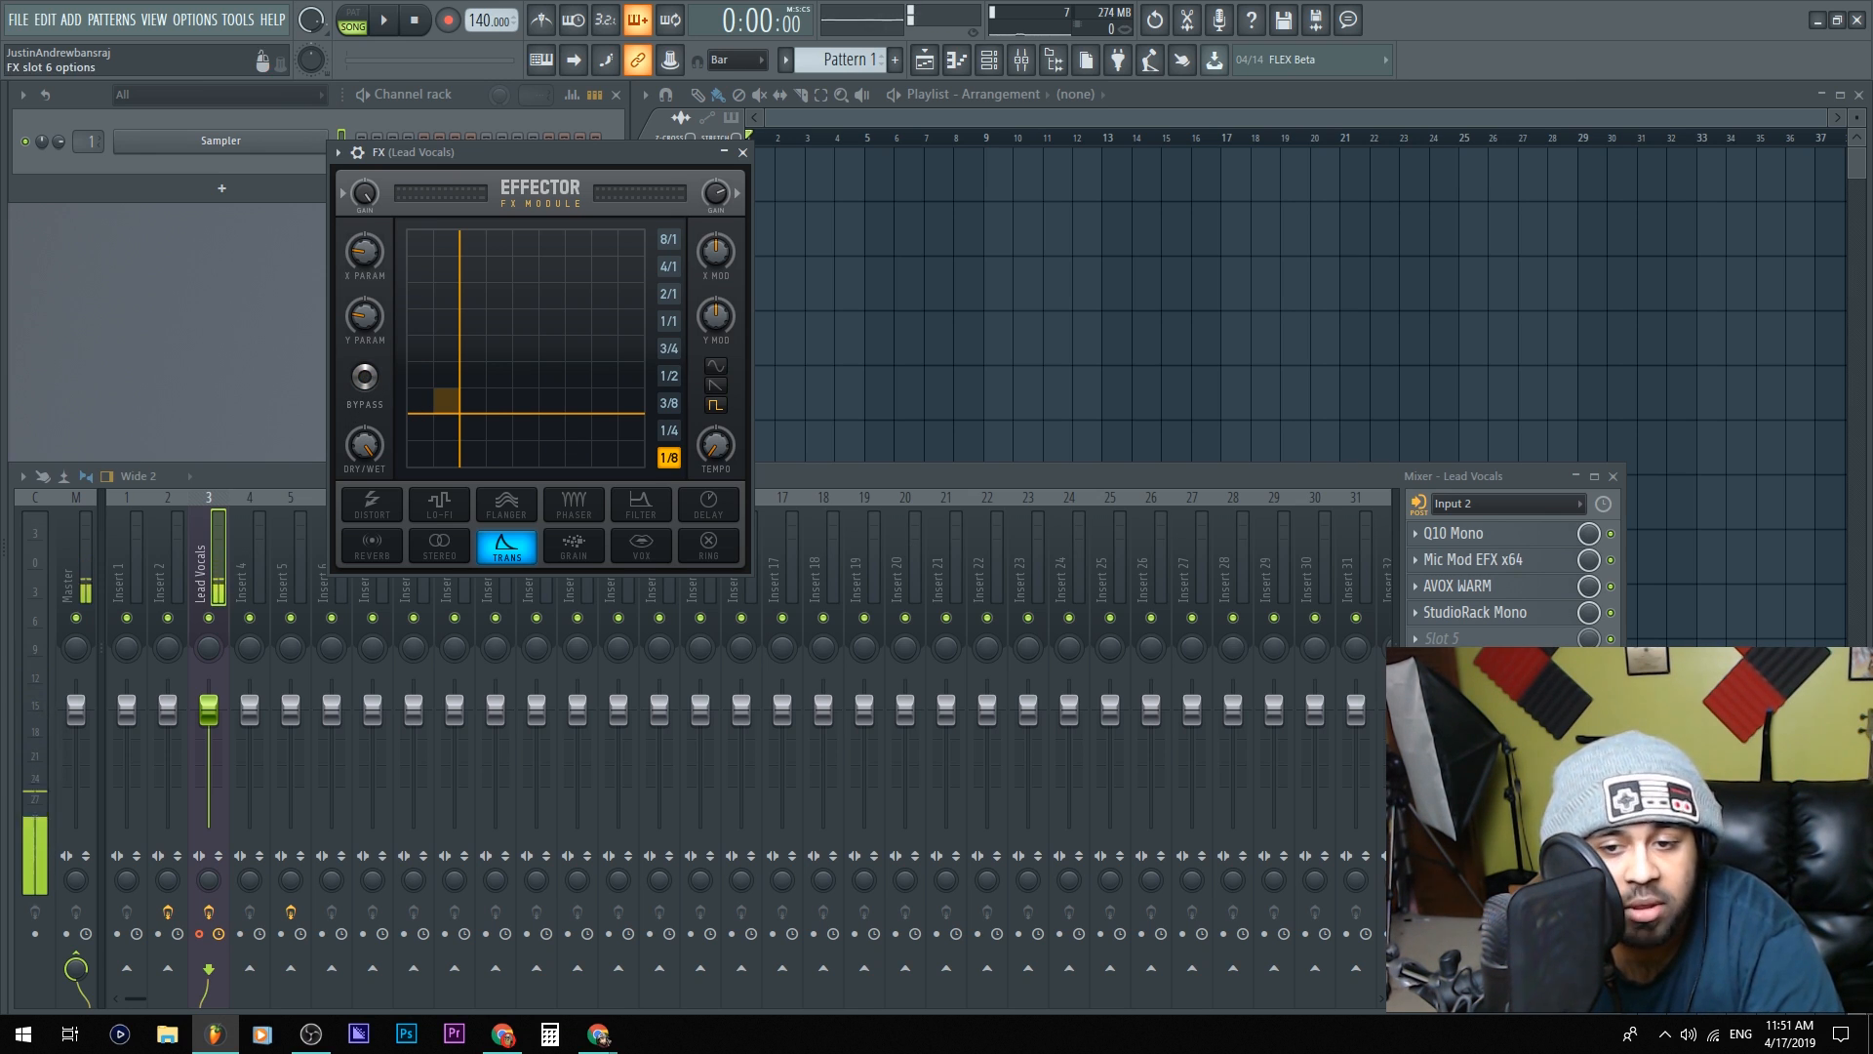
click(366, 379)
click(366, 379)
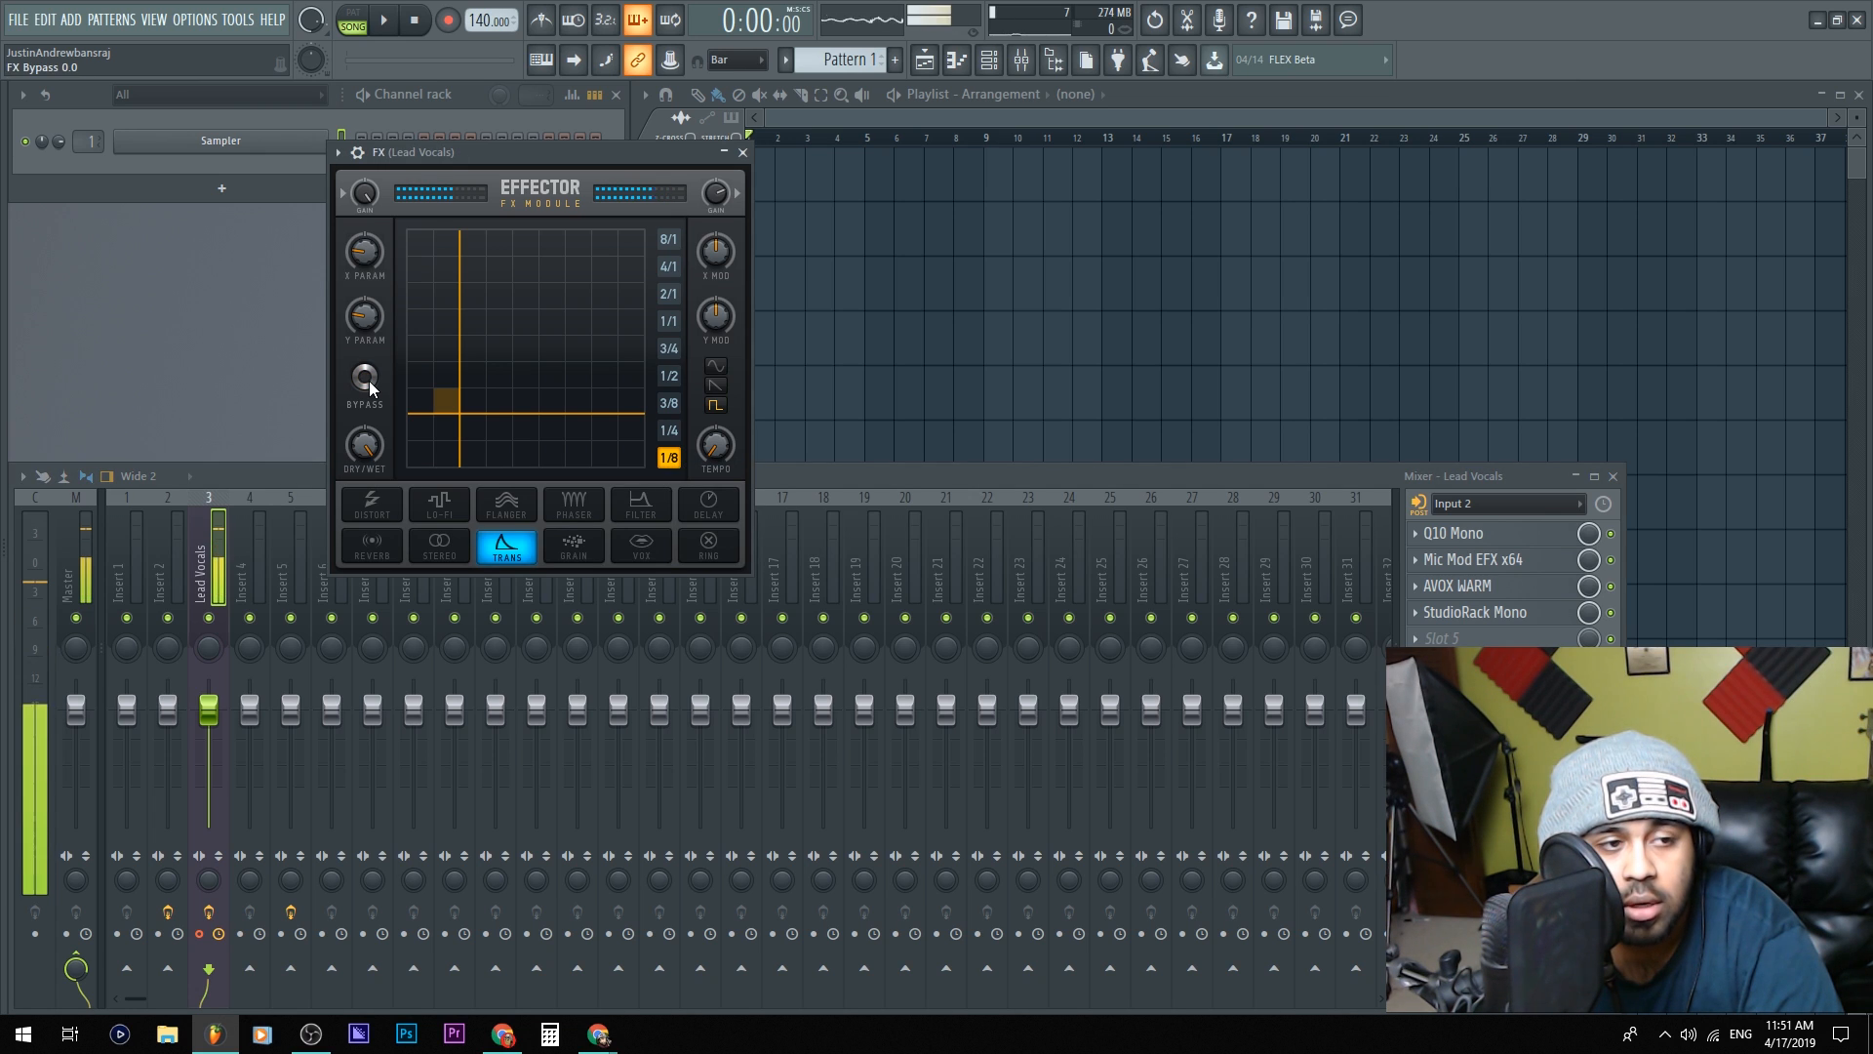
Reduce the Effector's output gain to a moderate level slightly above 2.28, checking it with the effect bypassed
drag(706, 197, 706, 217)
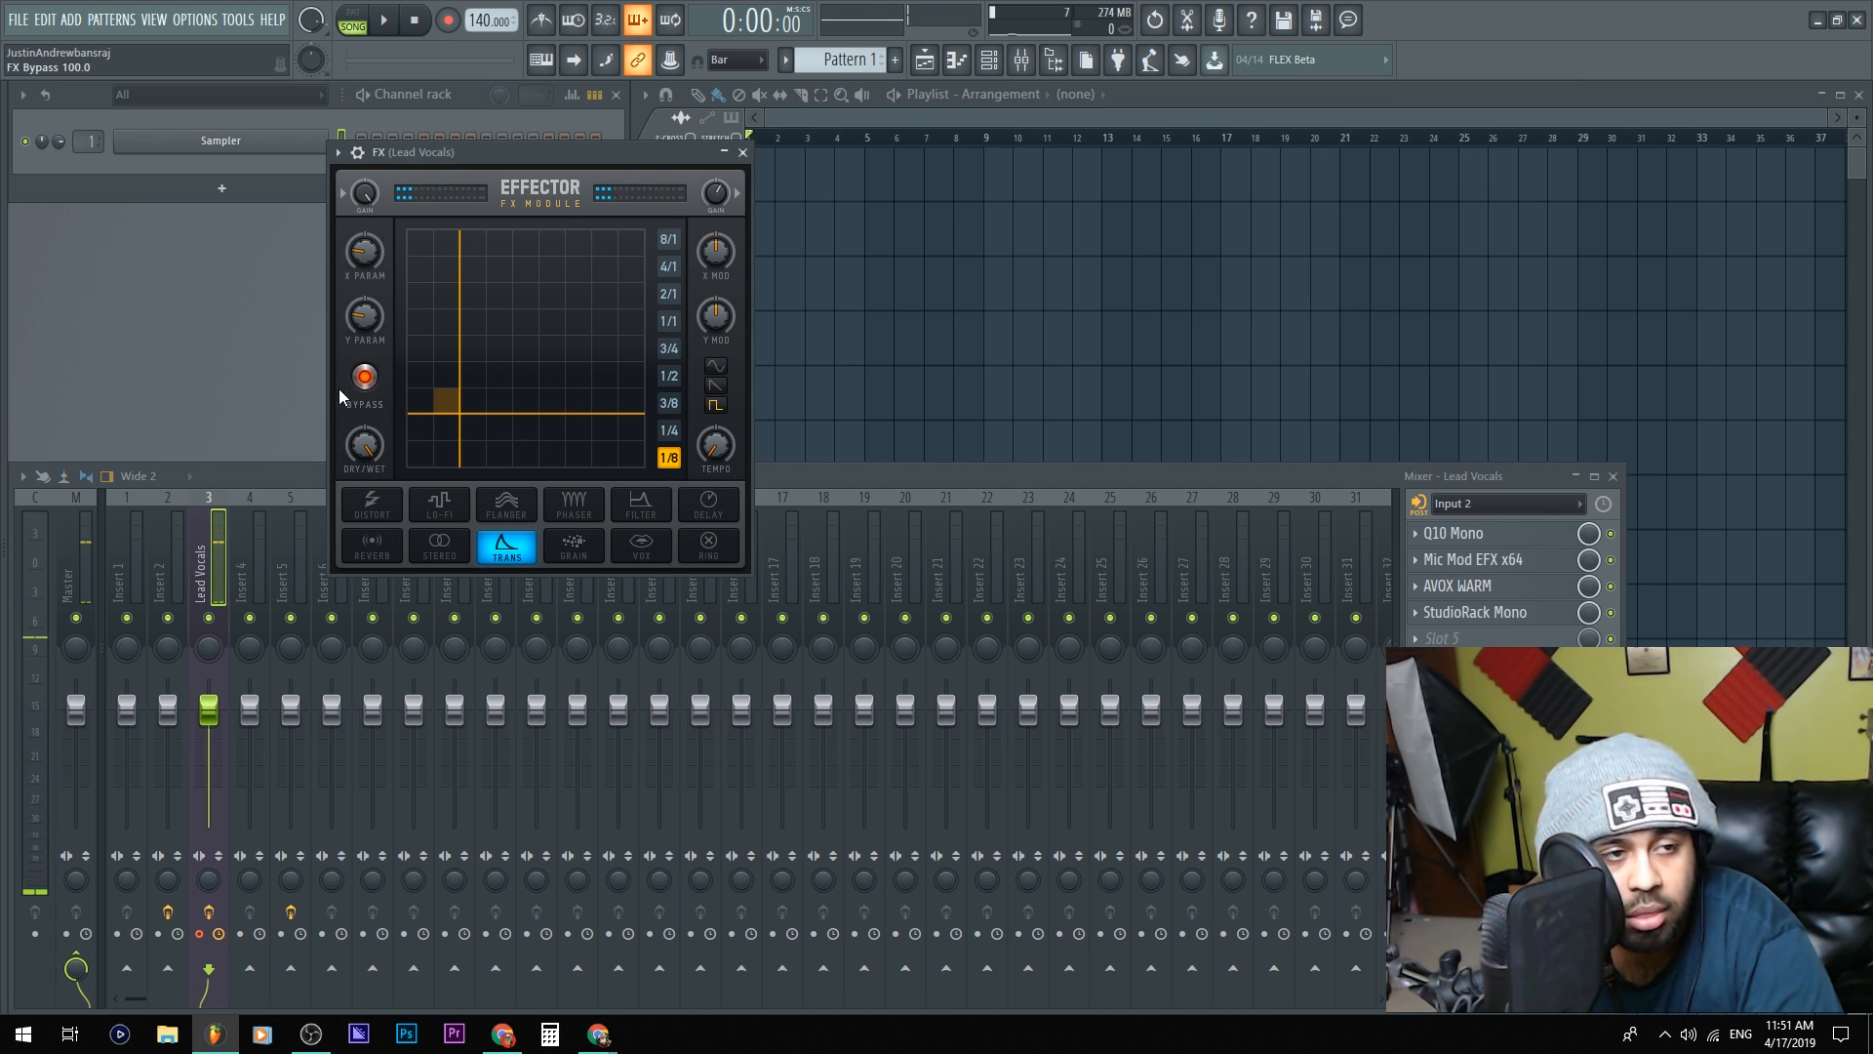
drag(372, 201, 373, 217)
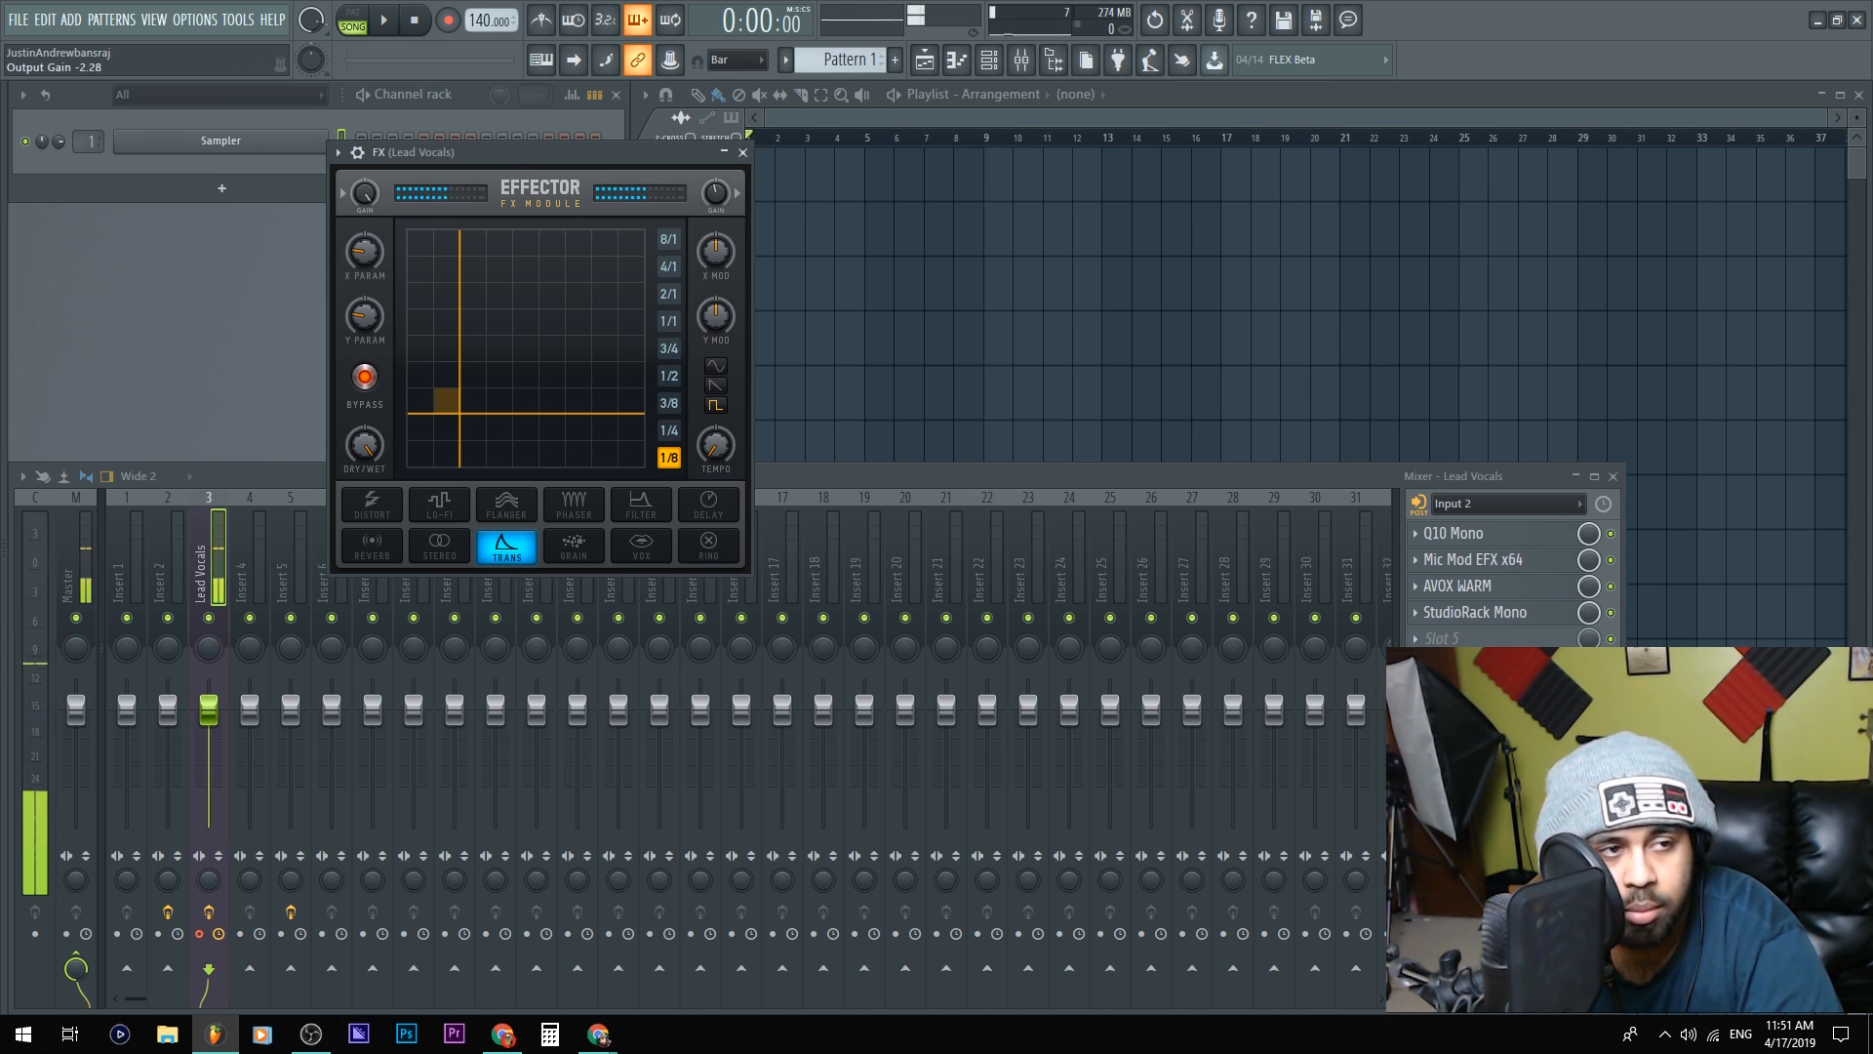
drag(715, 195, 716, 187)
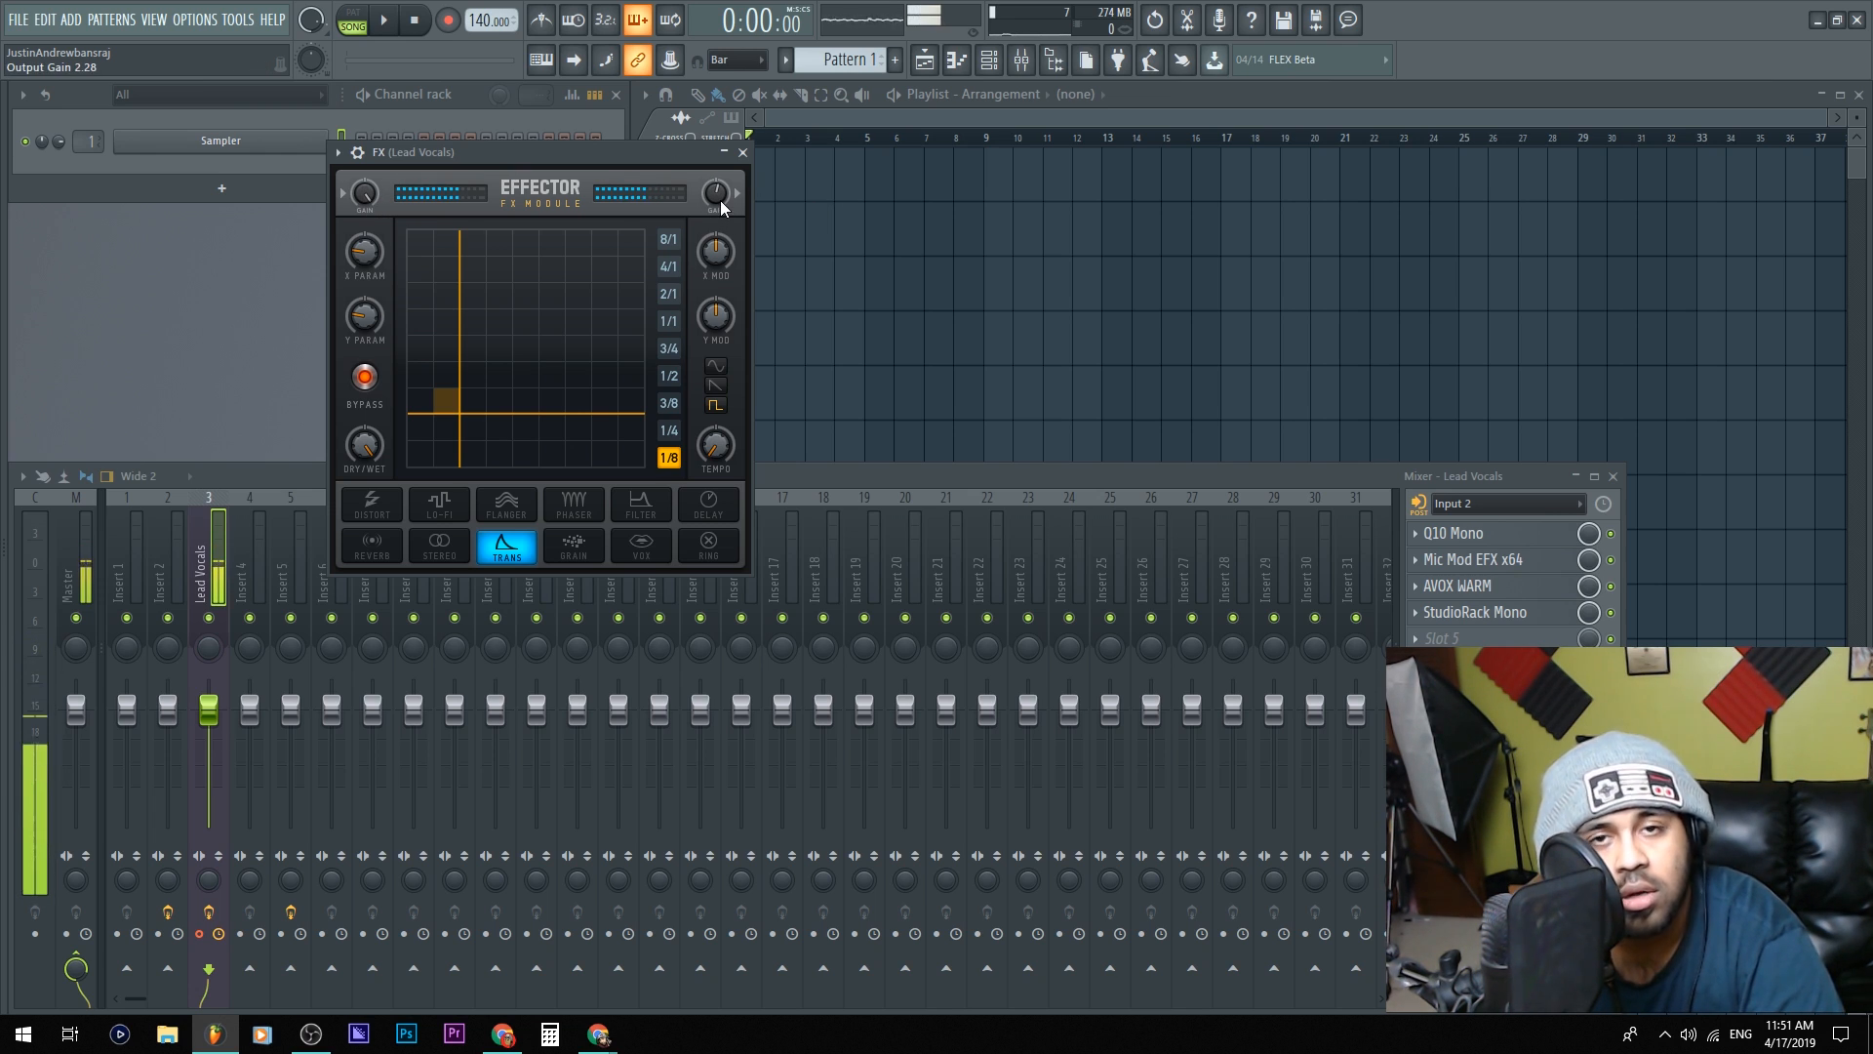
drag(715, 192, 716, 188)
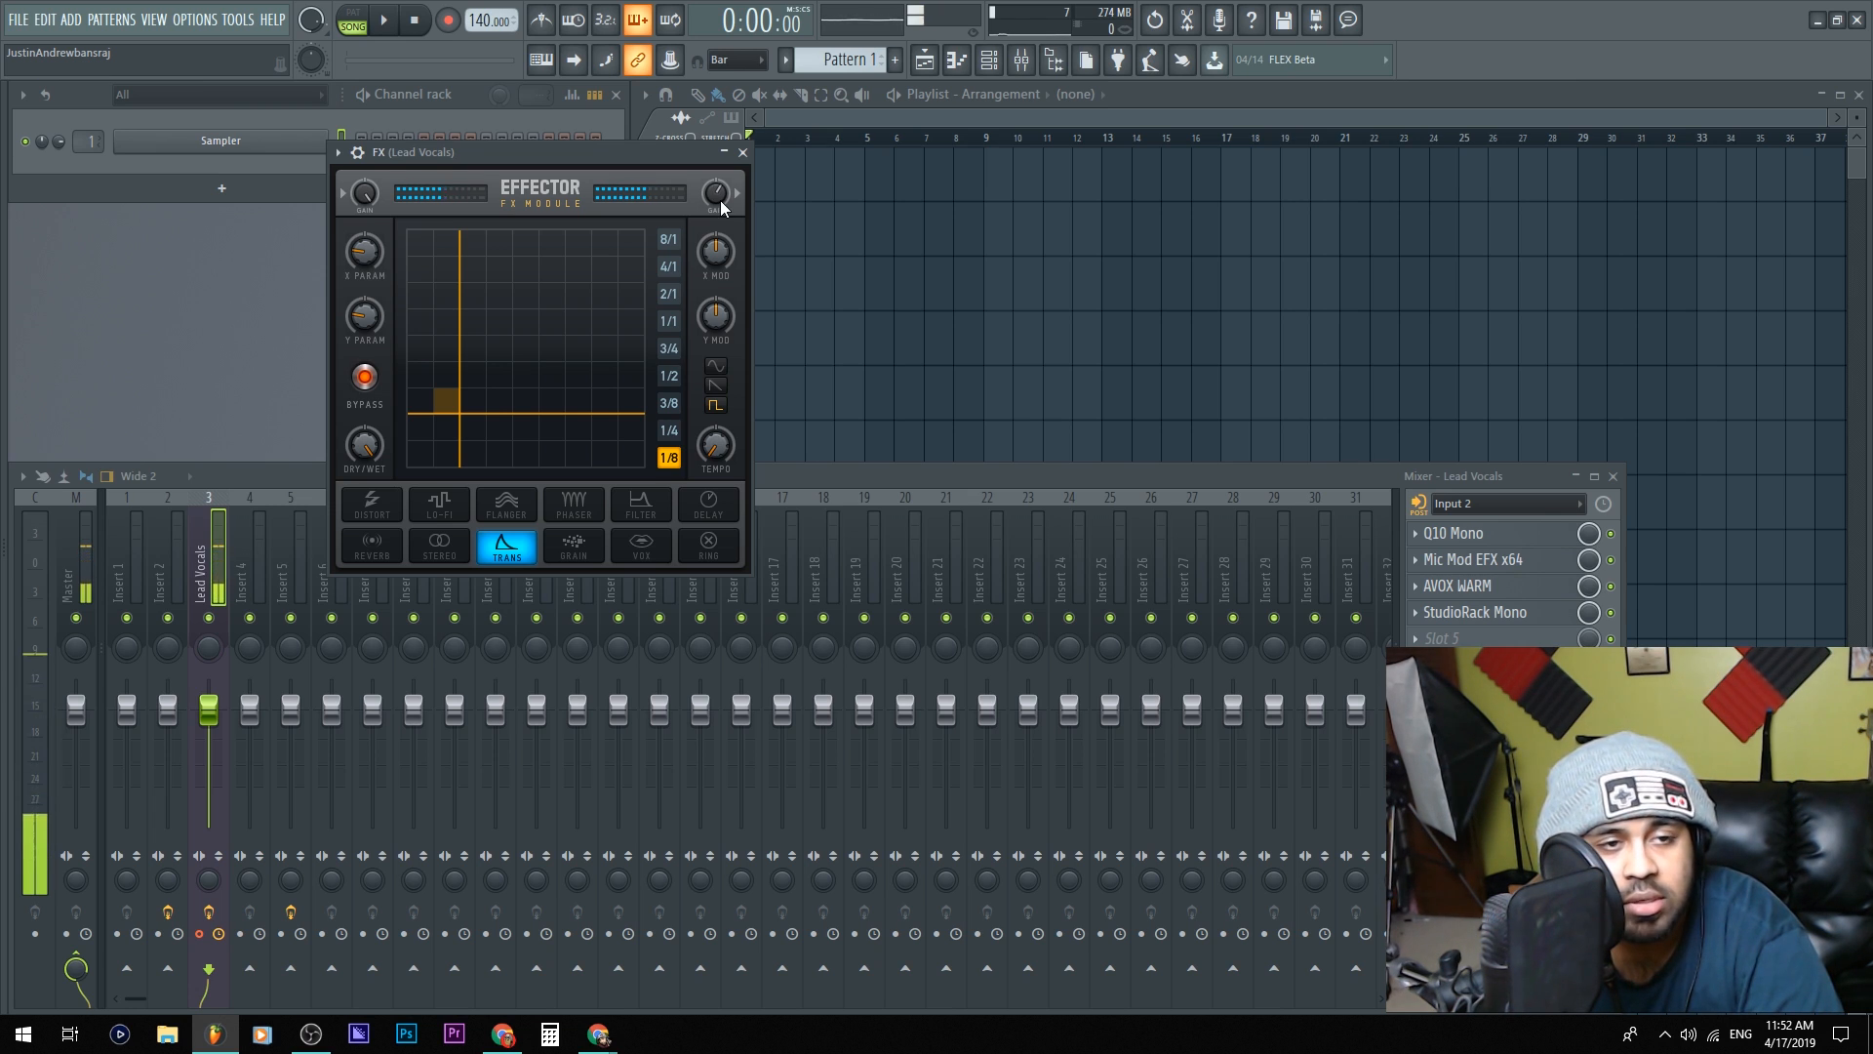
drag(715, 192, 715, 189)
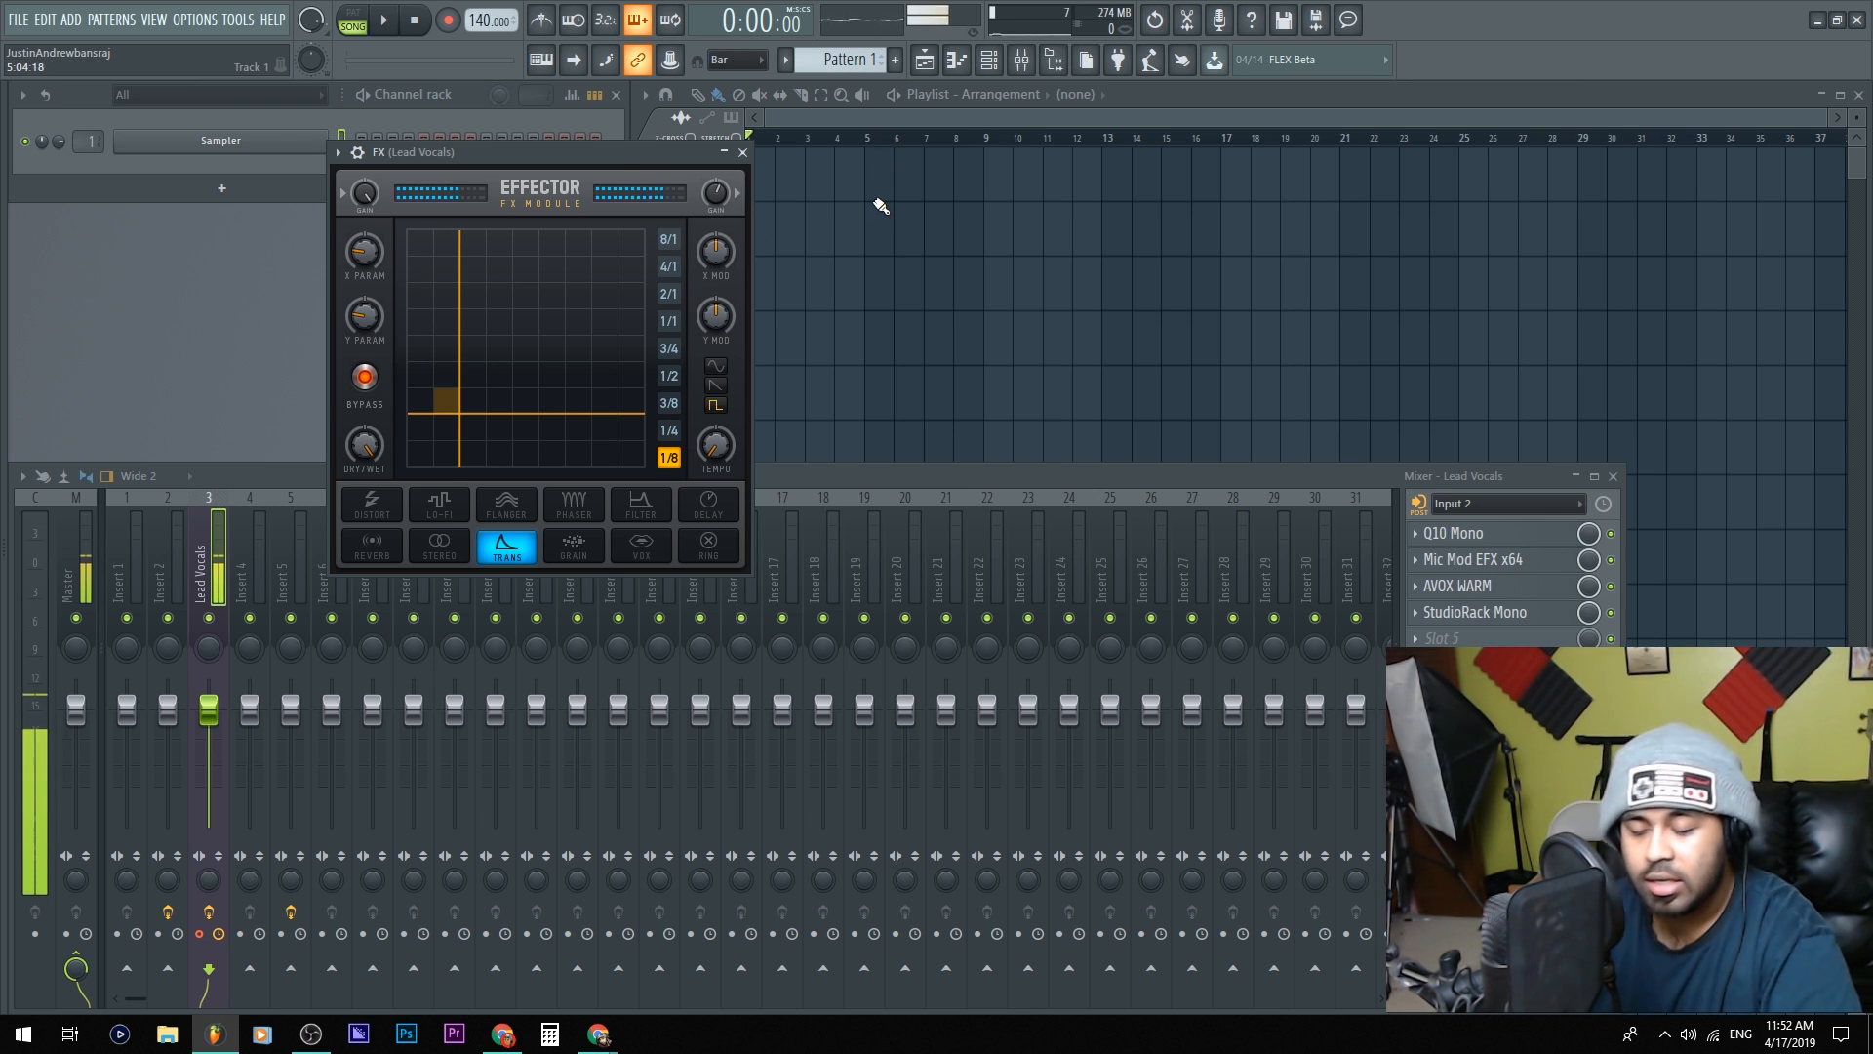
Compare the vocal with the Effector active and bypassed at the new gain, and close its window
click(369, 388)
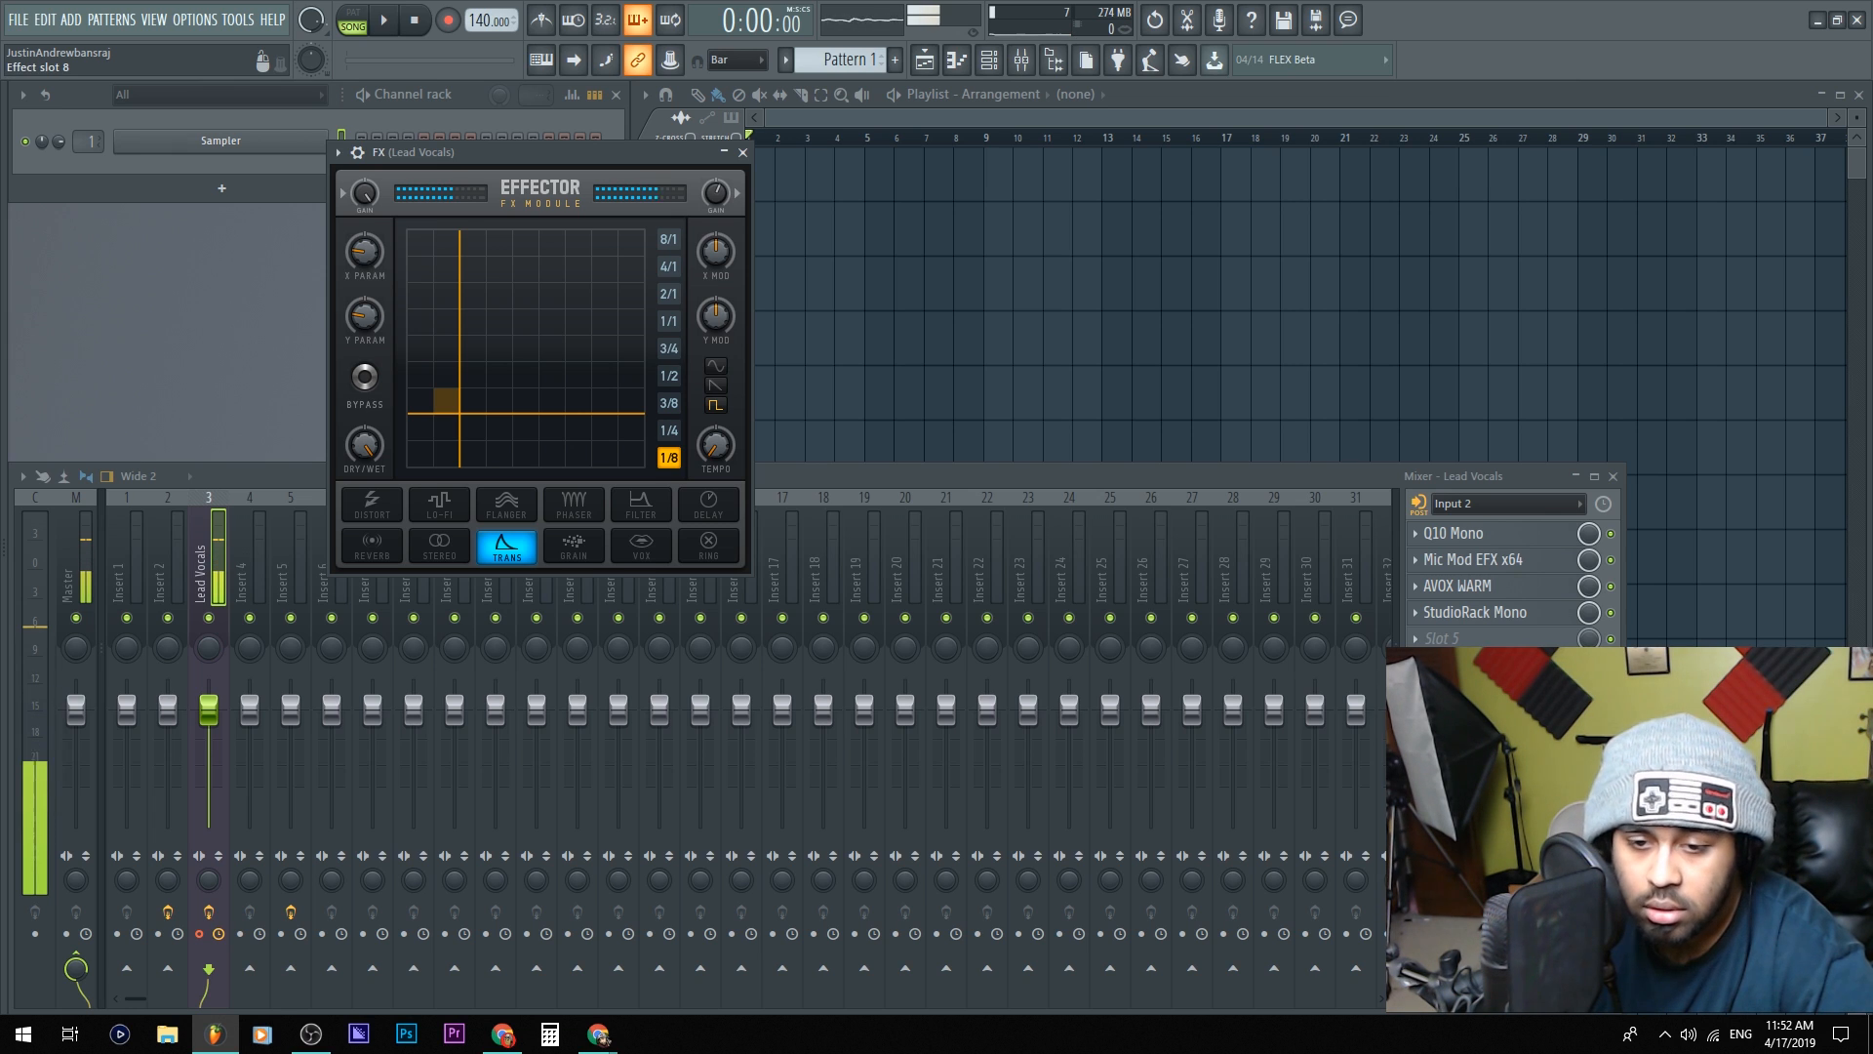
click(361, 383)
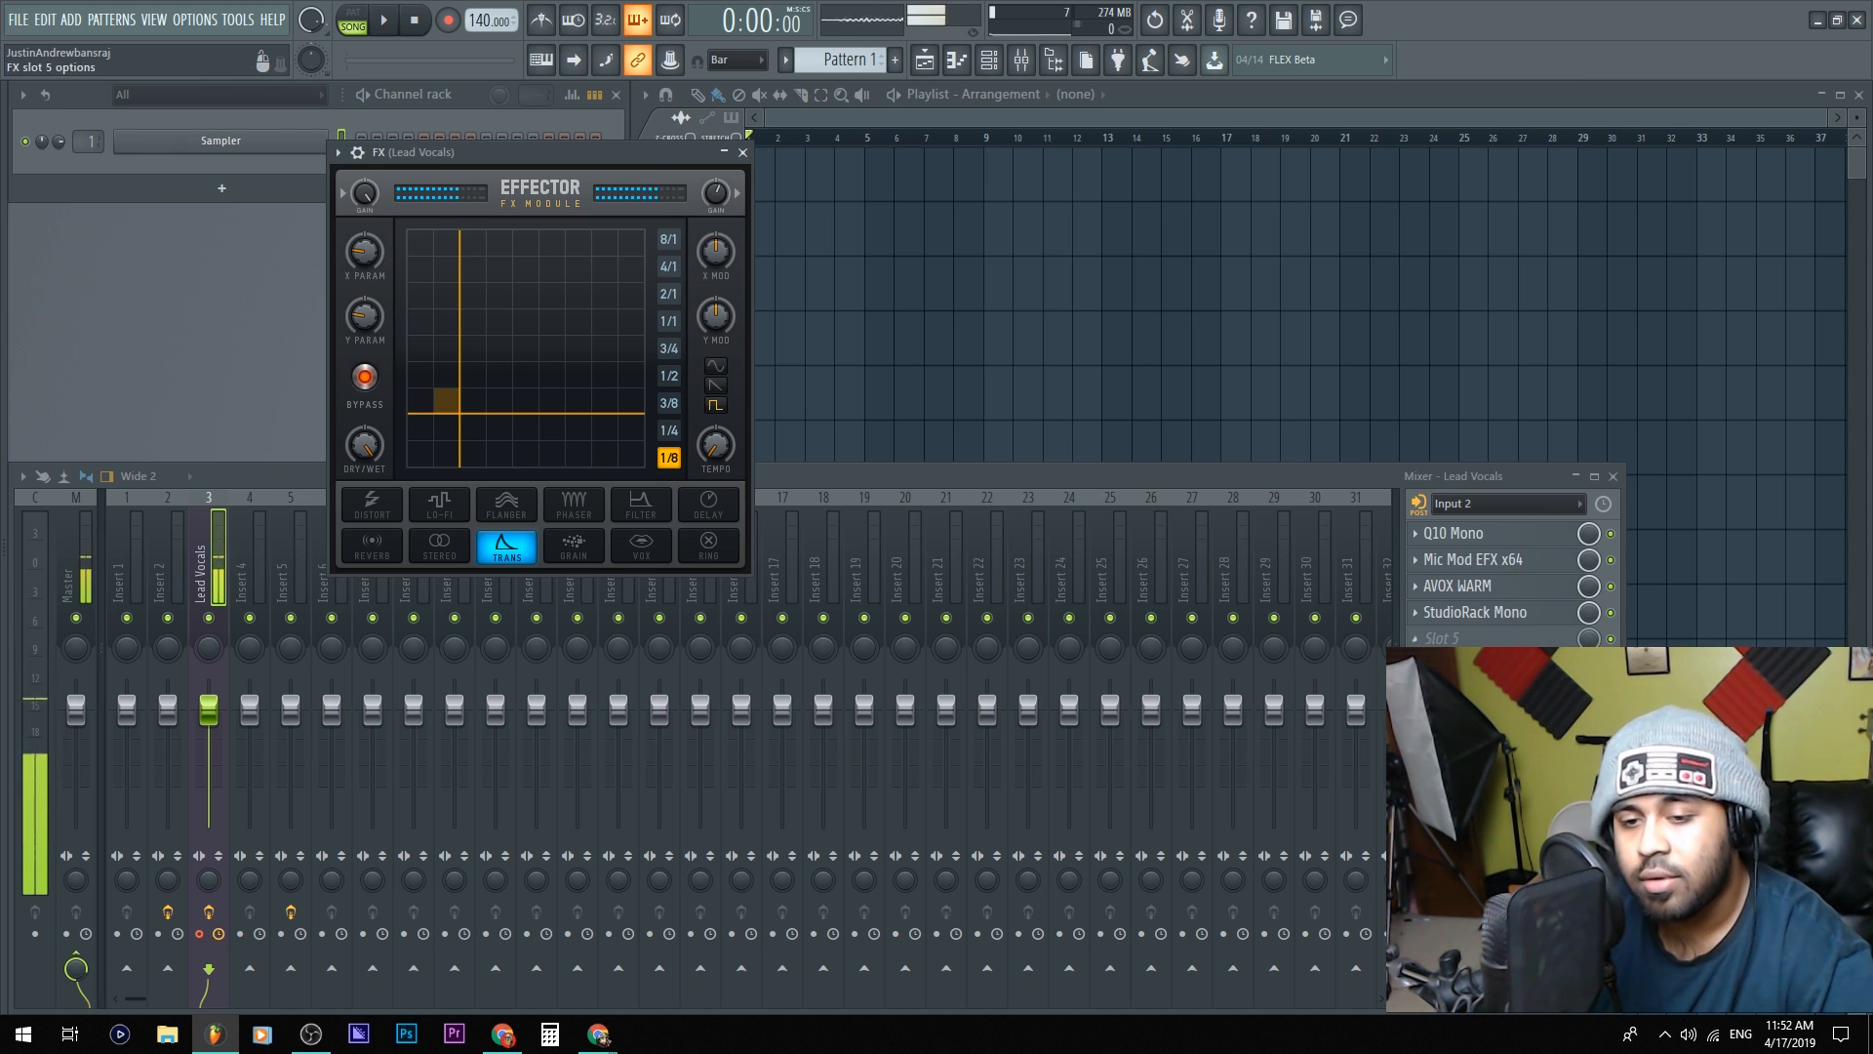
click(1483, 719)
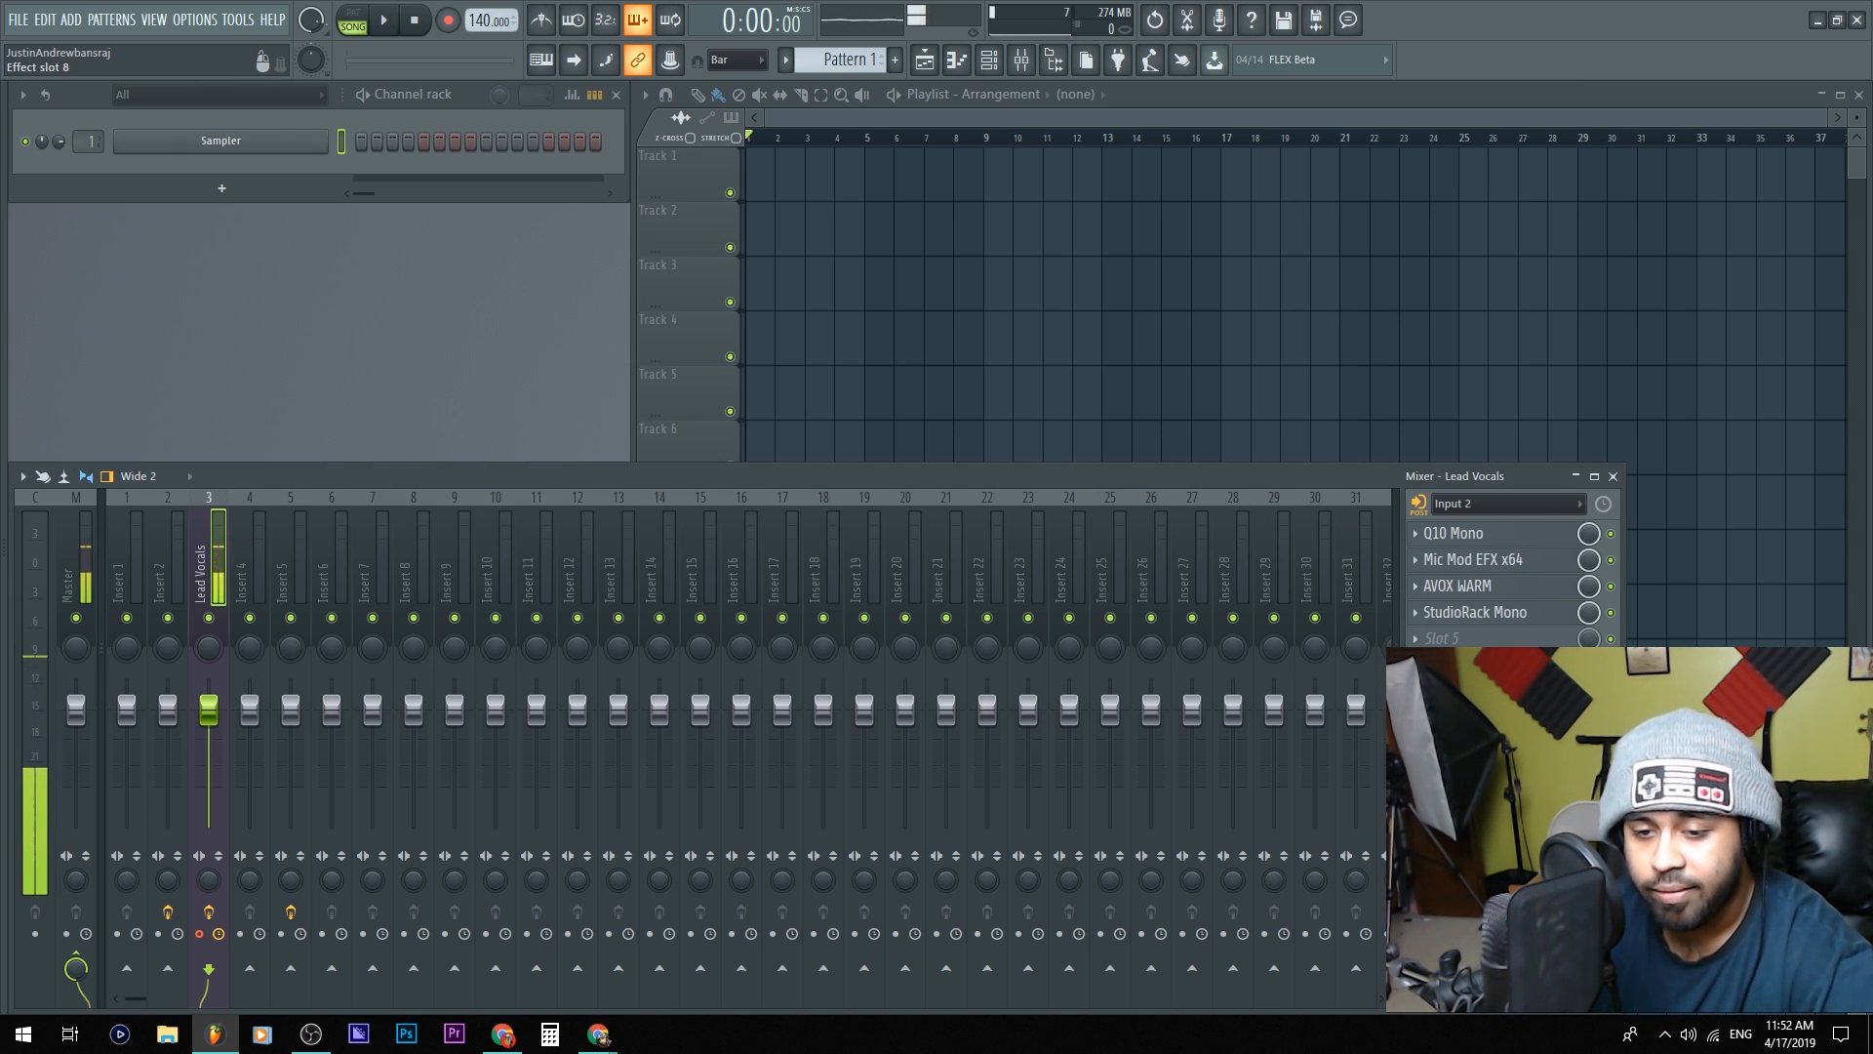
click(1483, 718)
click(1483, 718)
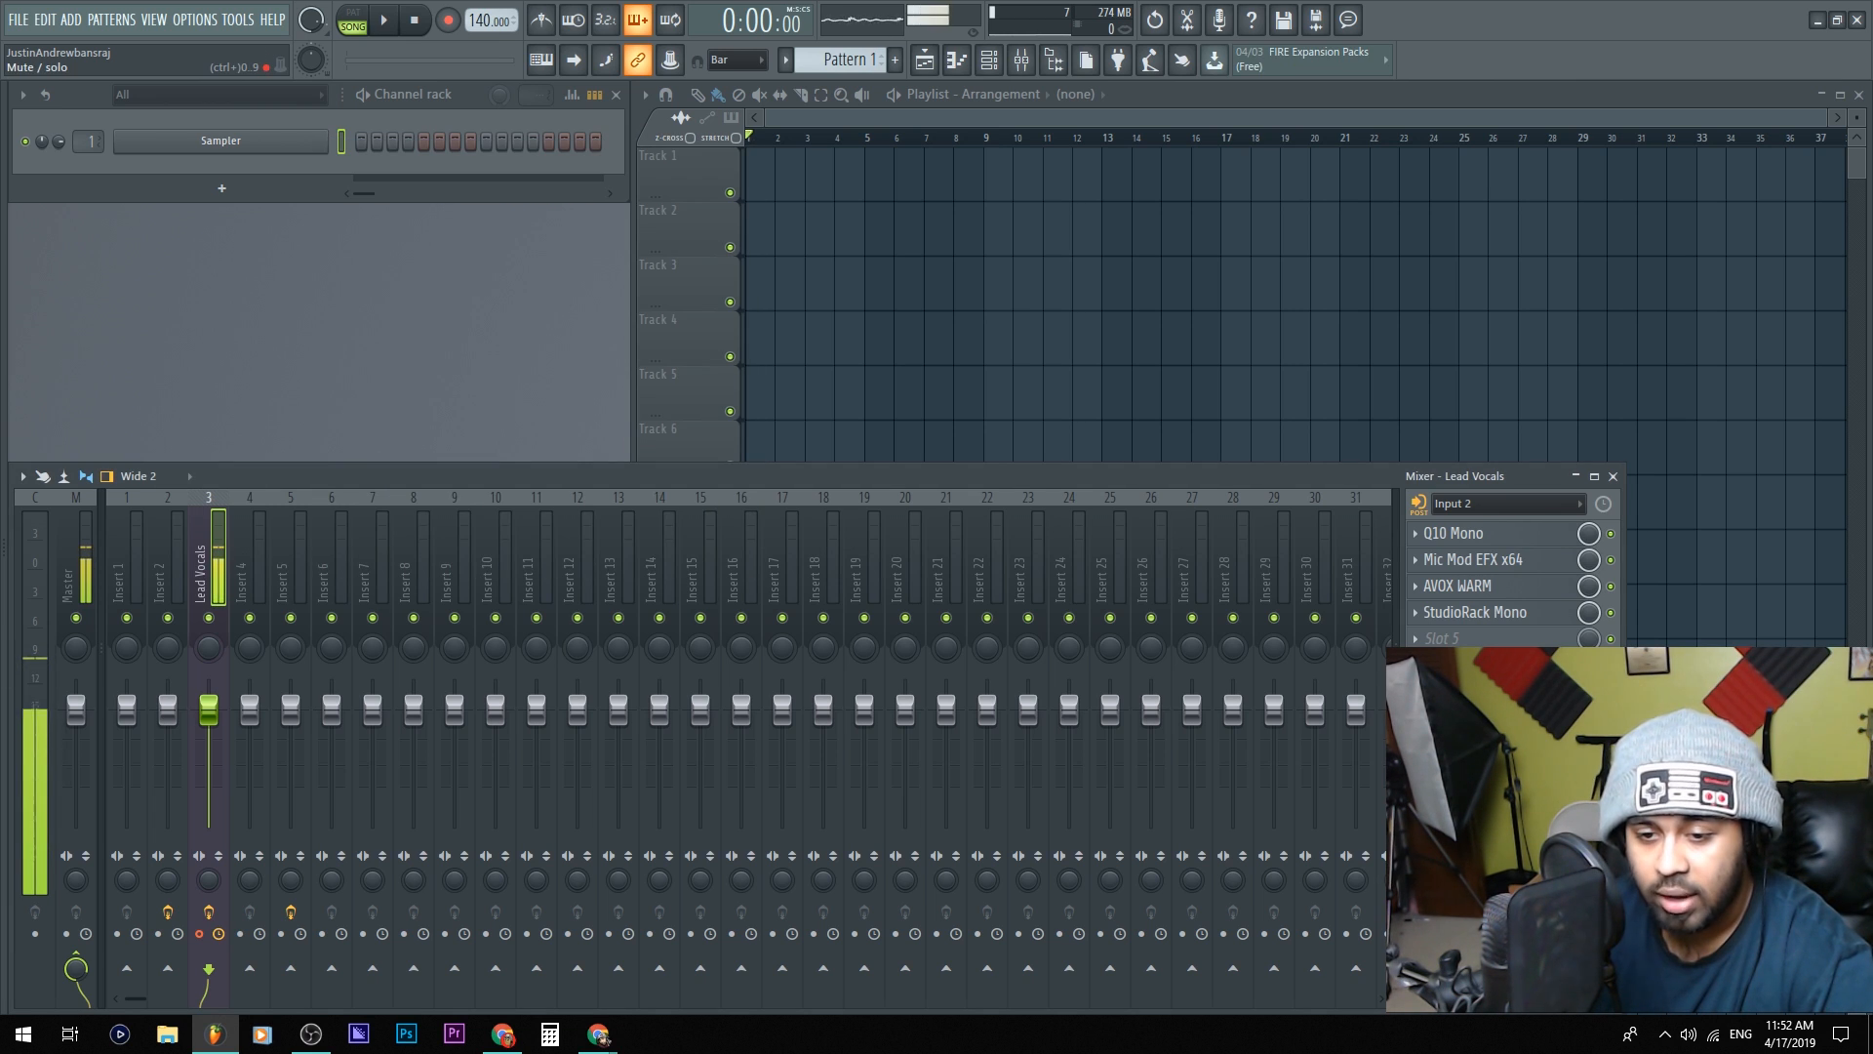
Open Fruity Squeeze on the Lead Vocals track, move its window aside and raise its mix slightly
click(1483, 744)
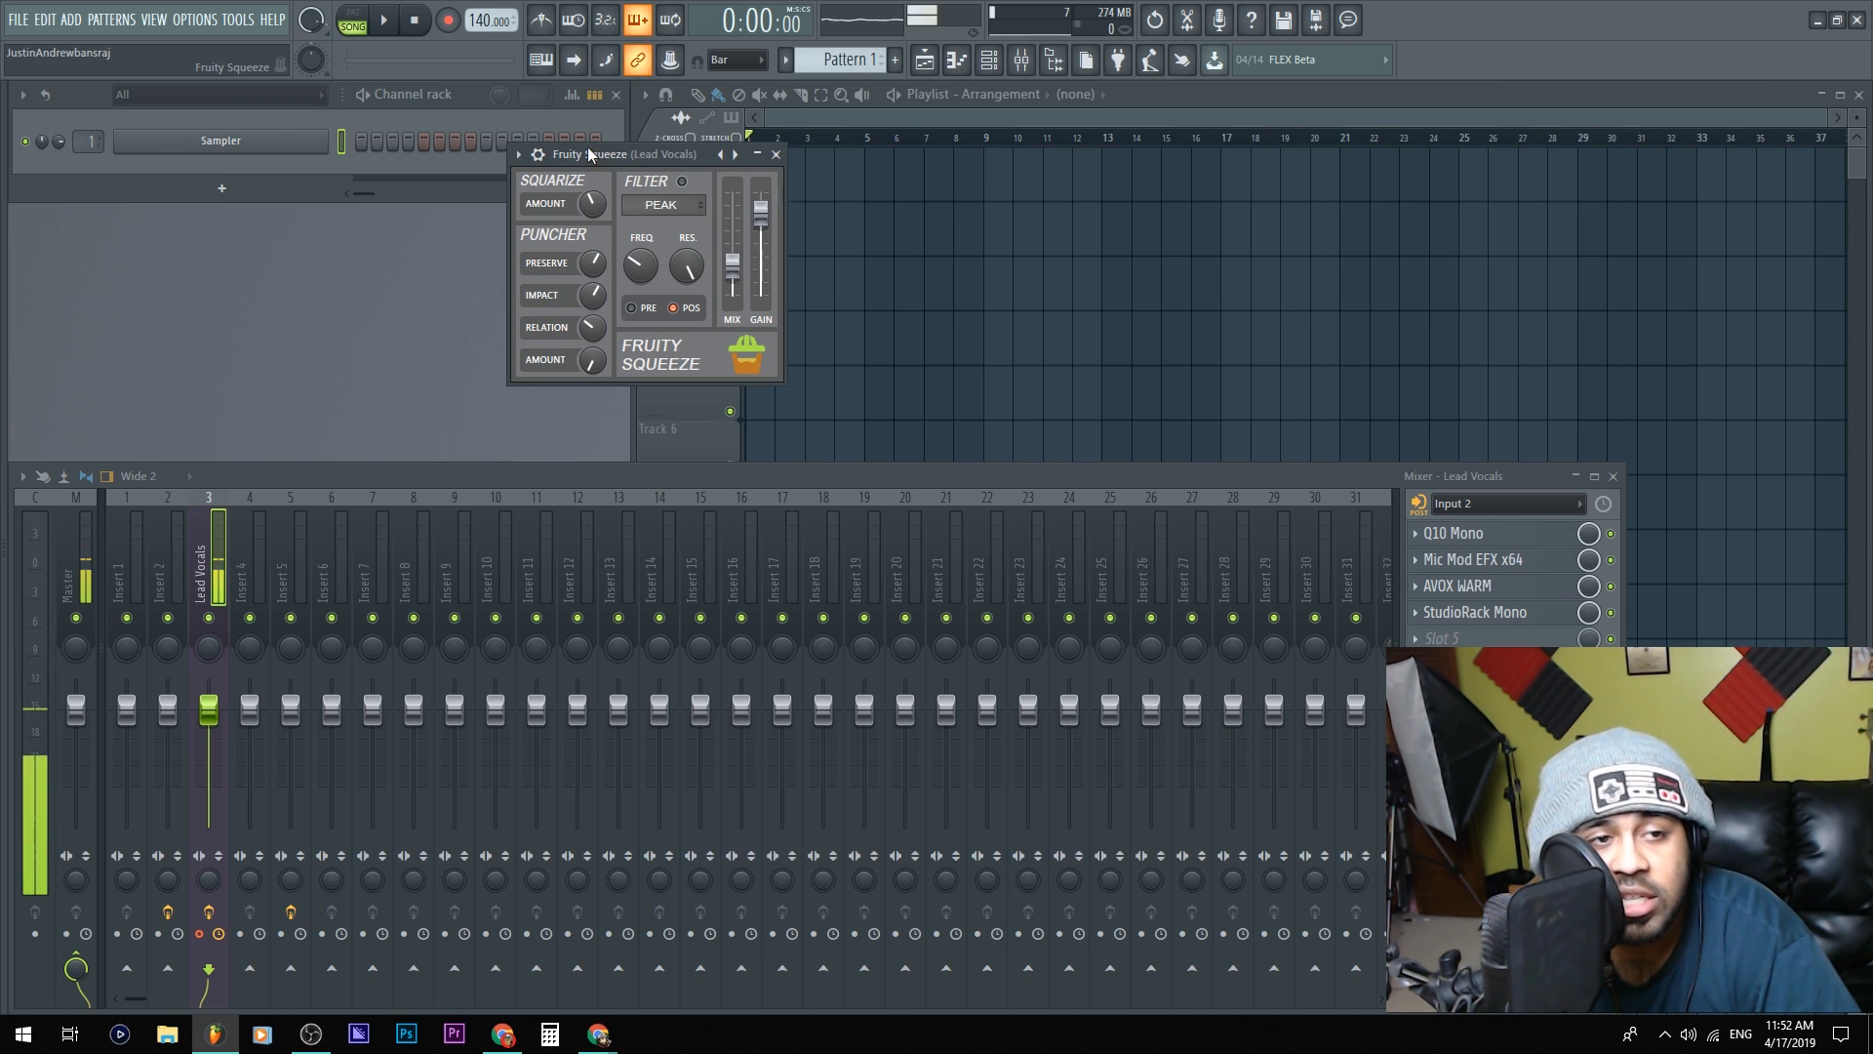
drag(585, 150, 407, 212)
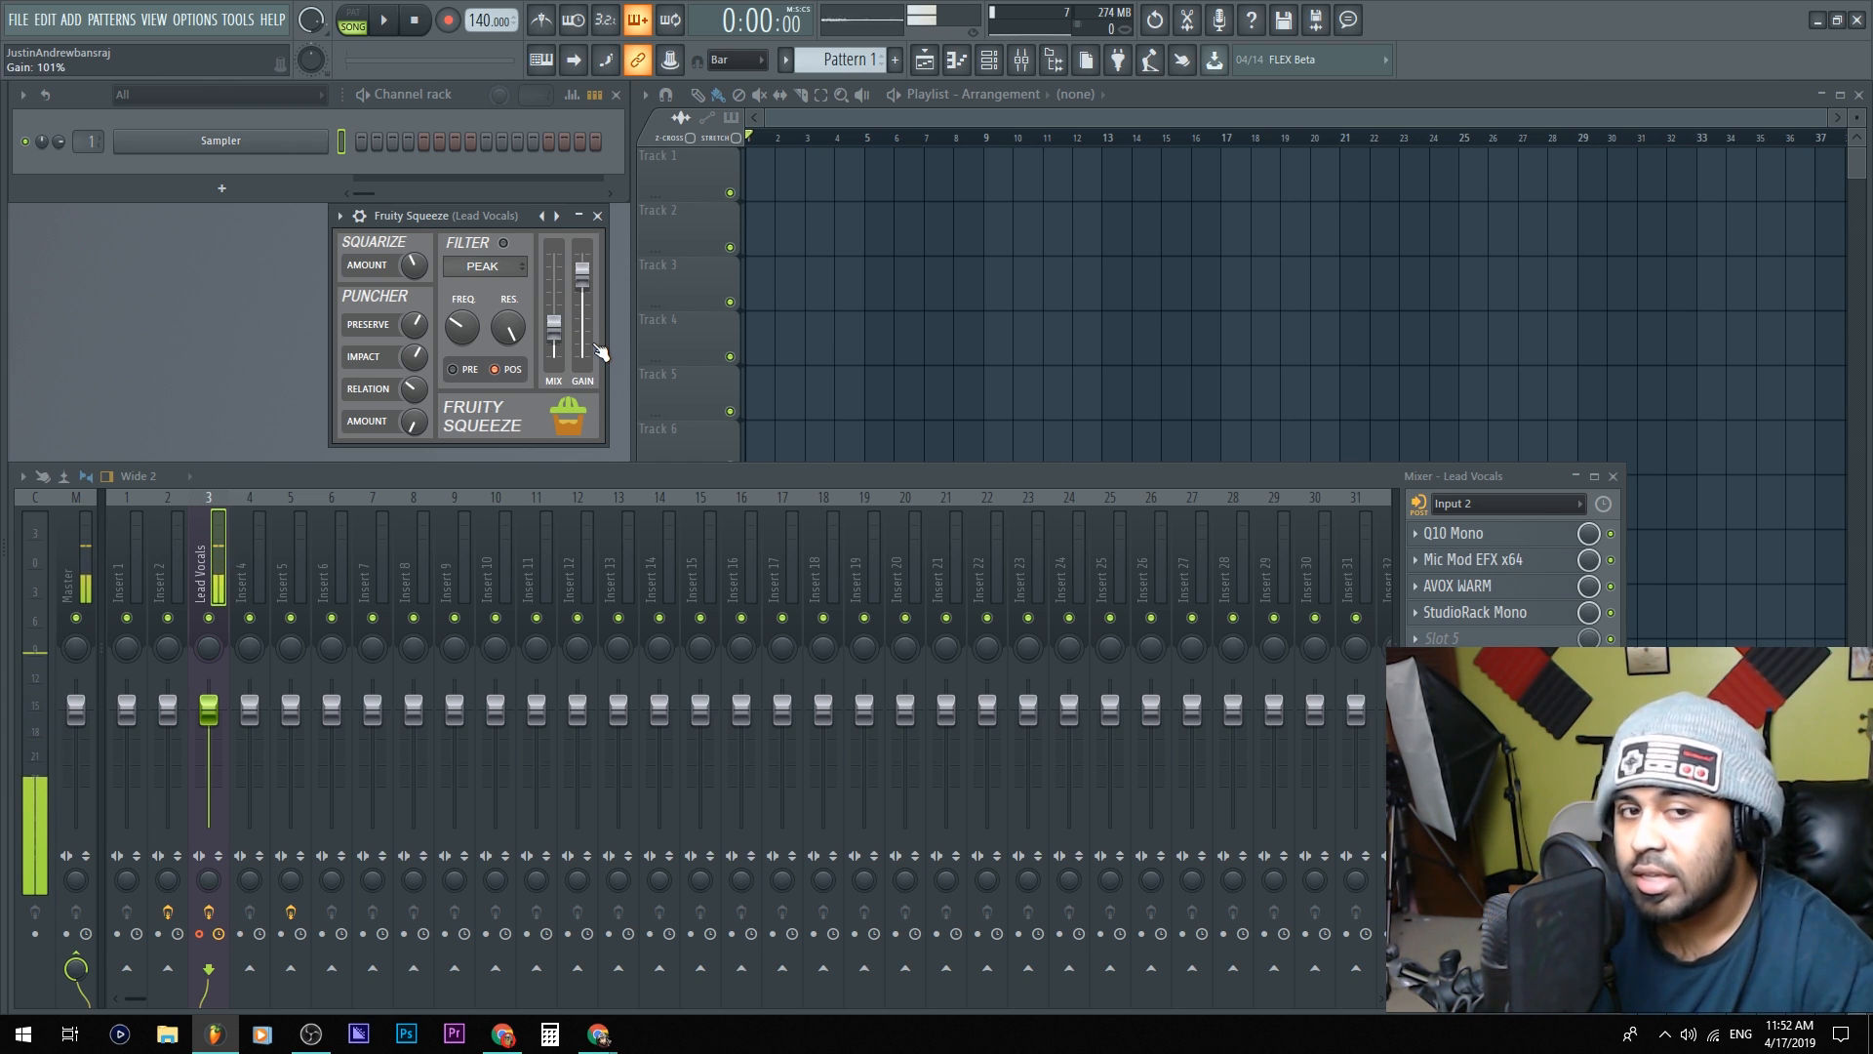
mouse_move(556, 322)
mouse_down()
mouse_move(556, 249)
mouse_move(552, 322)
mouse_up()
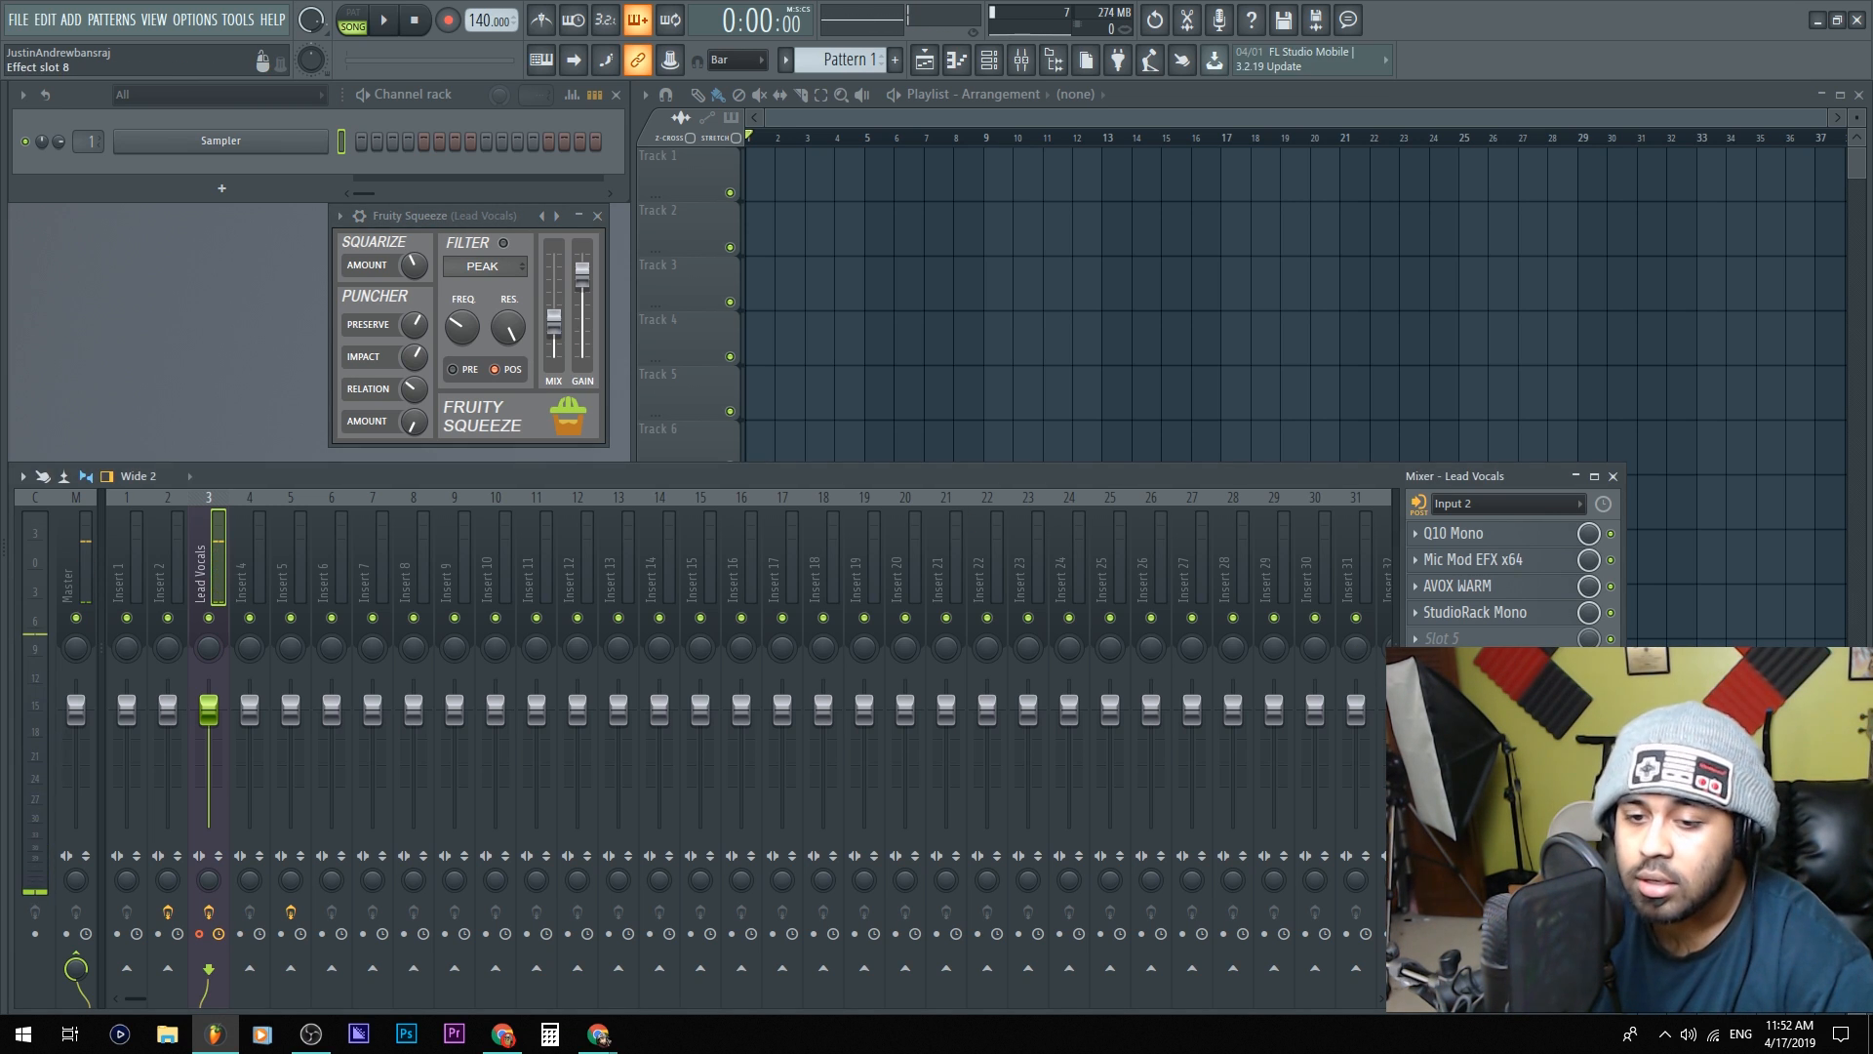
Reopen the Effector on the Lead Vocals track and turn its bypass off
click(1473, 718)
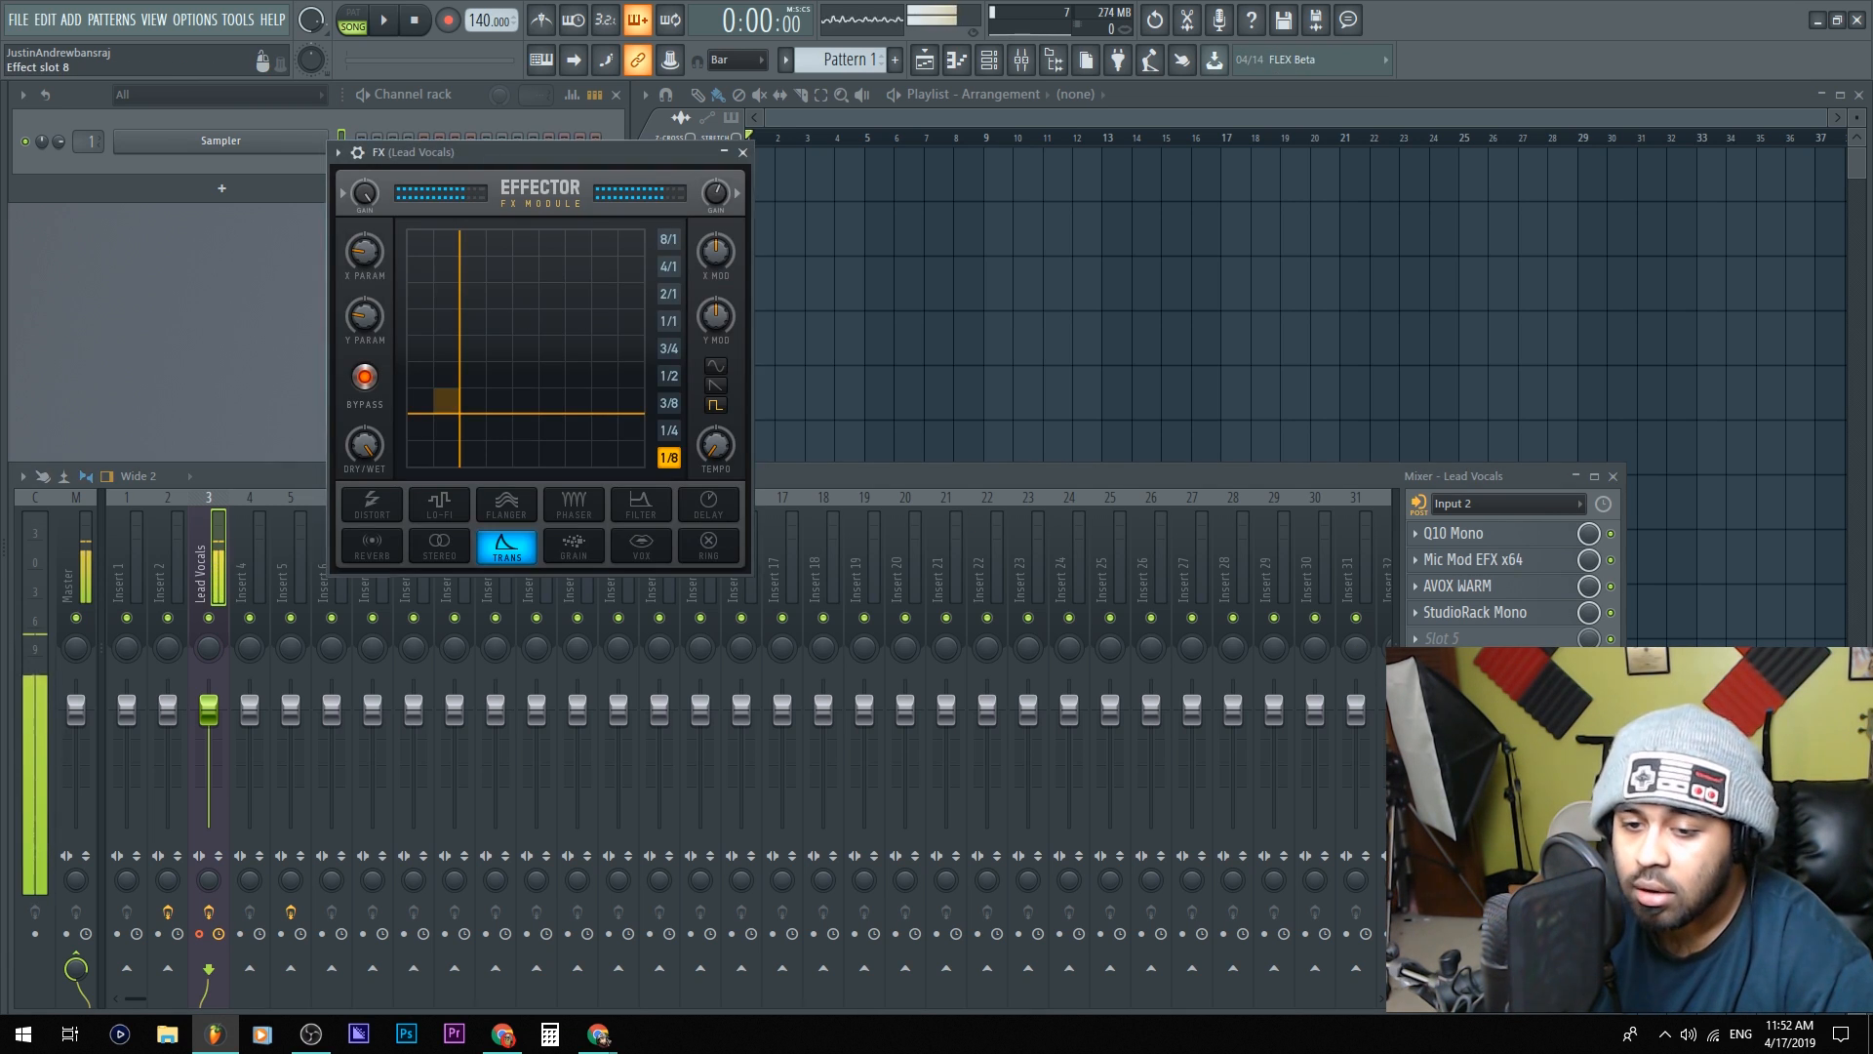
click(369, 384)
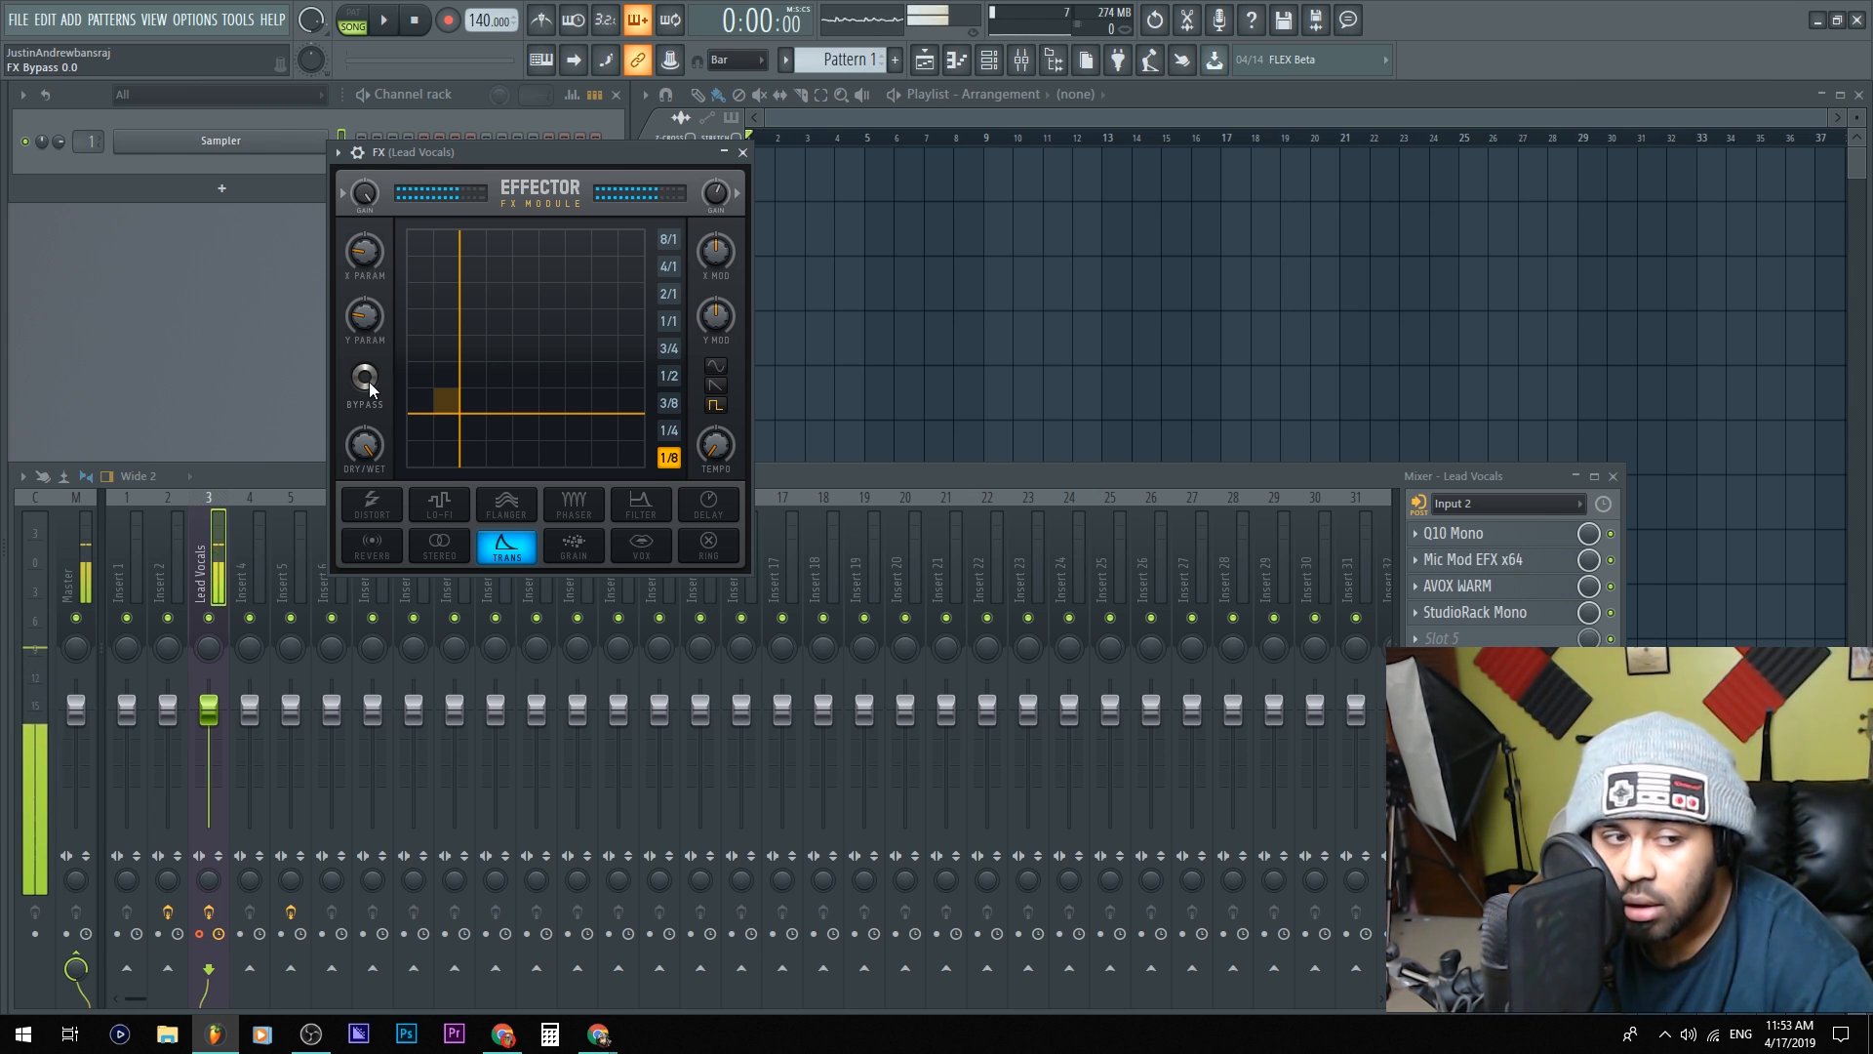
Compare the vocal with the Effector bypassed and active, and move its window clear of the mixer's effect slots
click(369, 383)
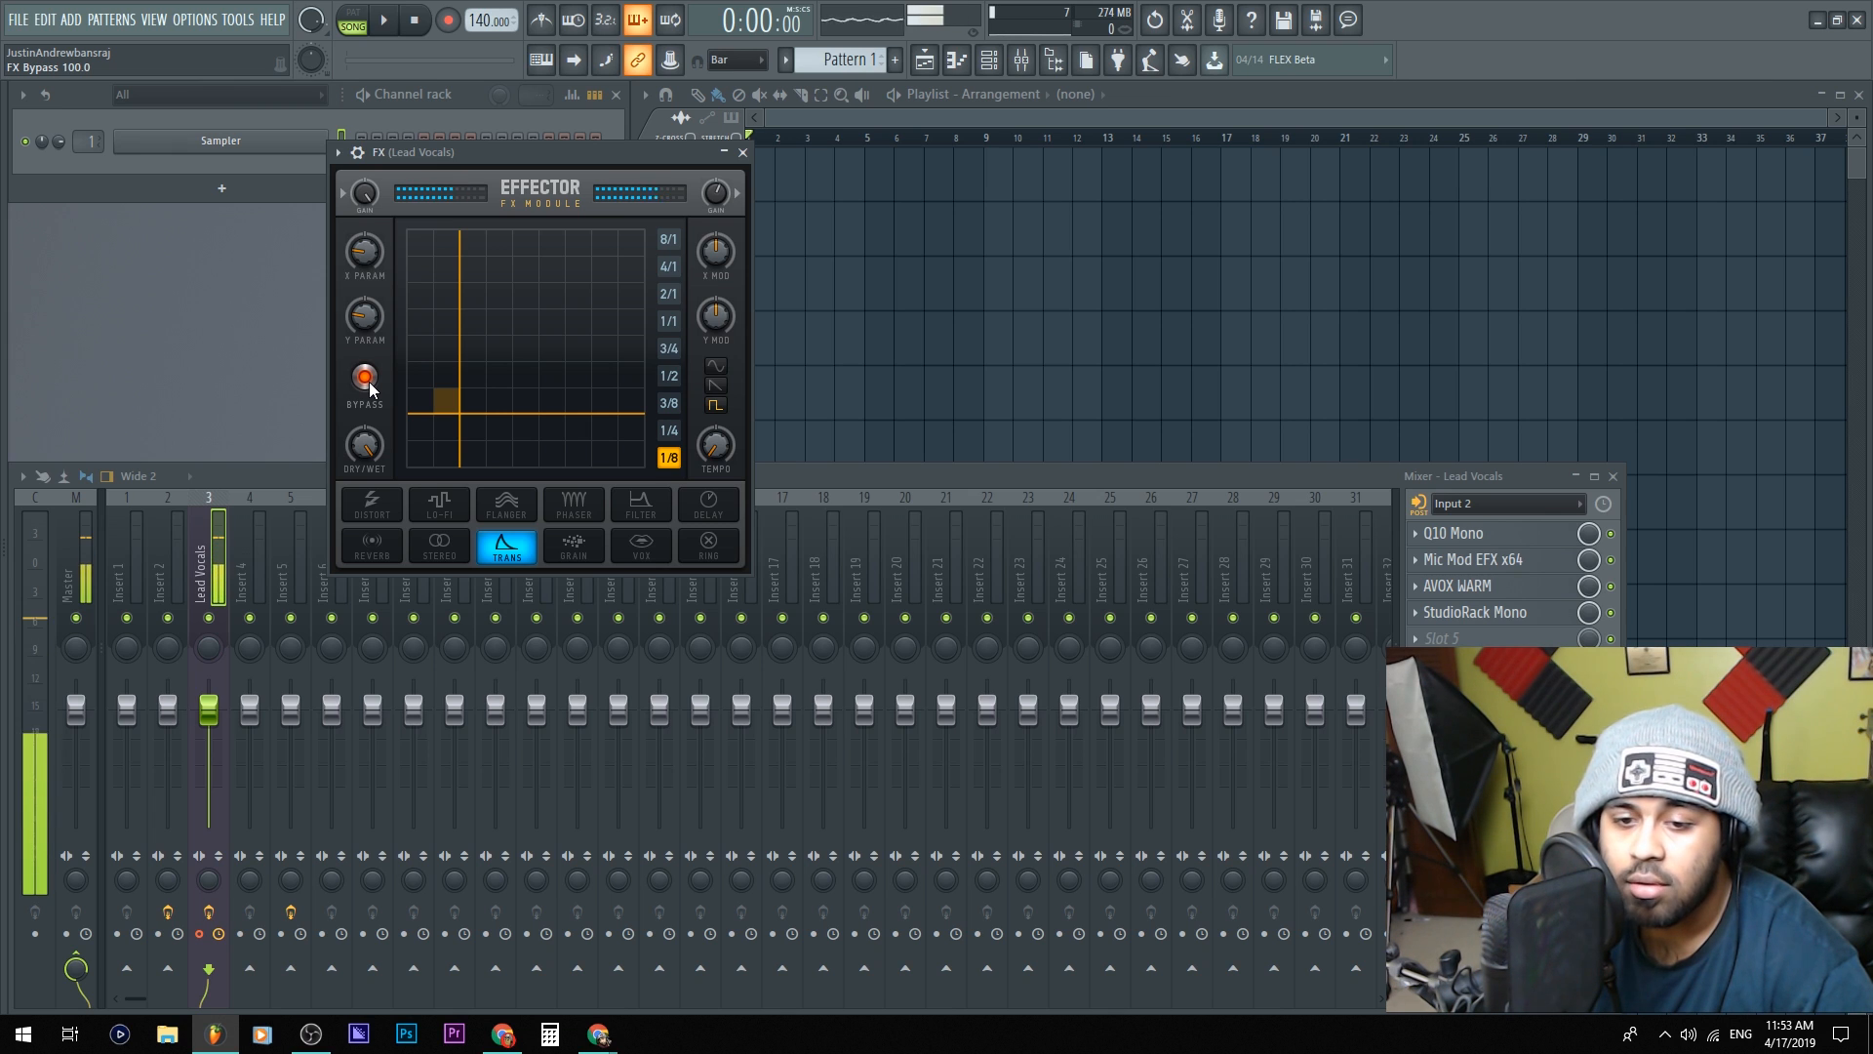
click(367, 384)
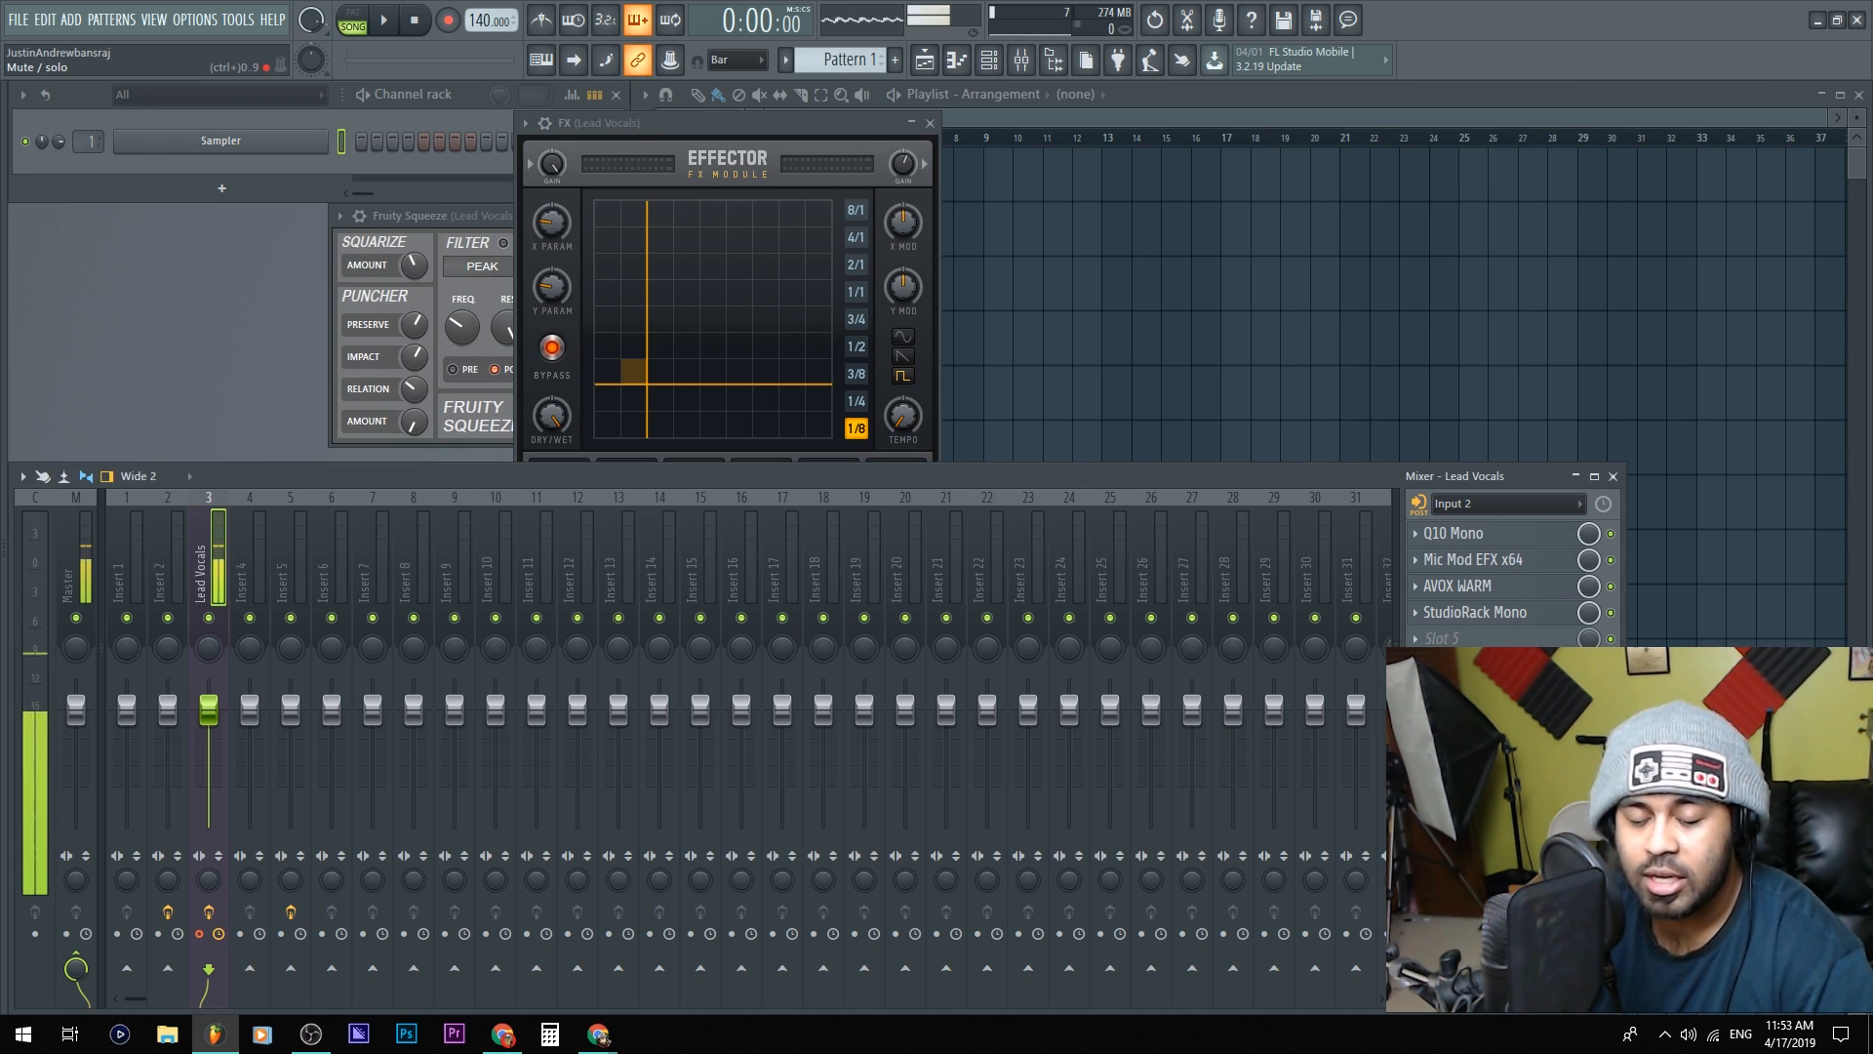
drag(703, 131, 463, 124)
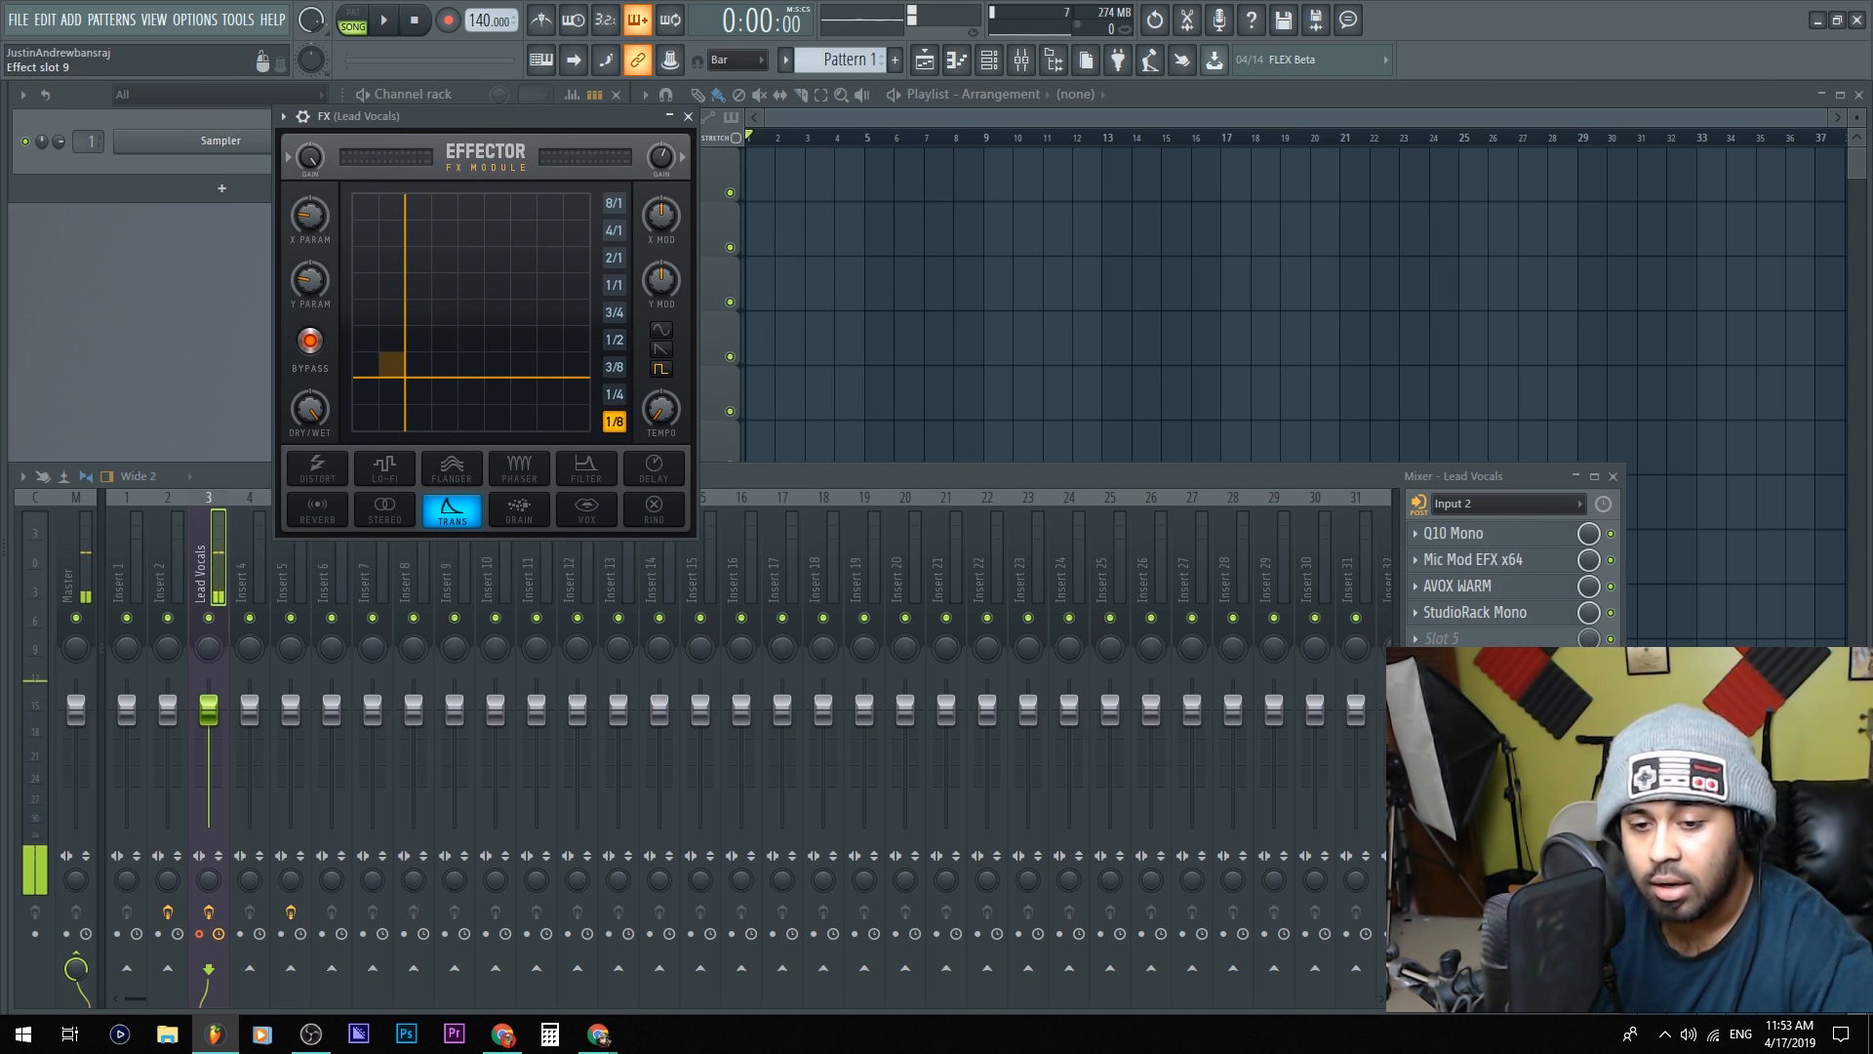
click(1610, 771)
click(1415, 770)
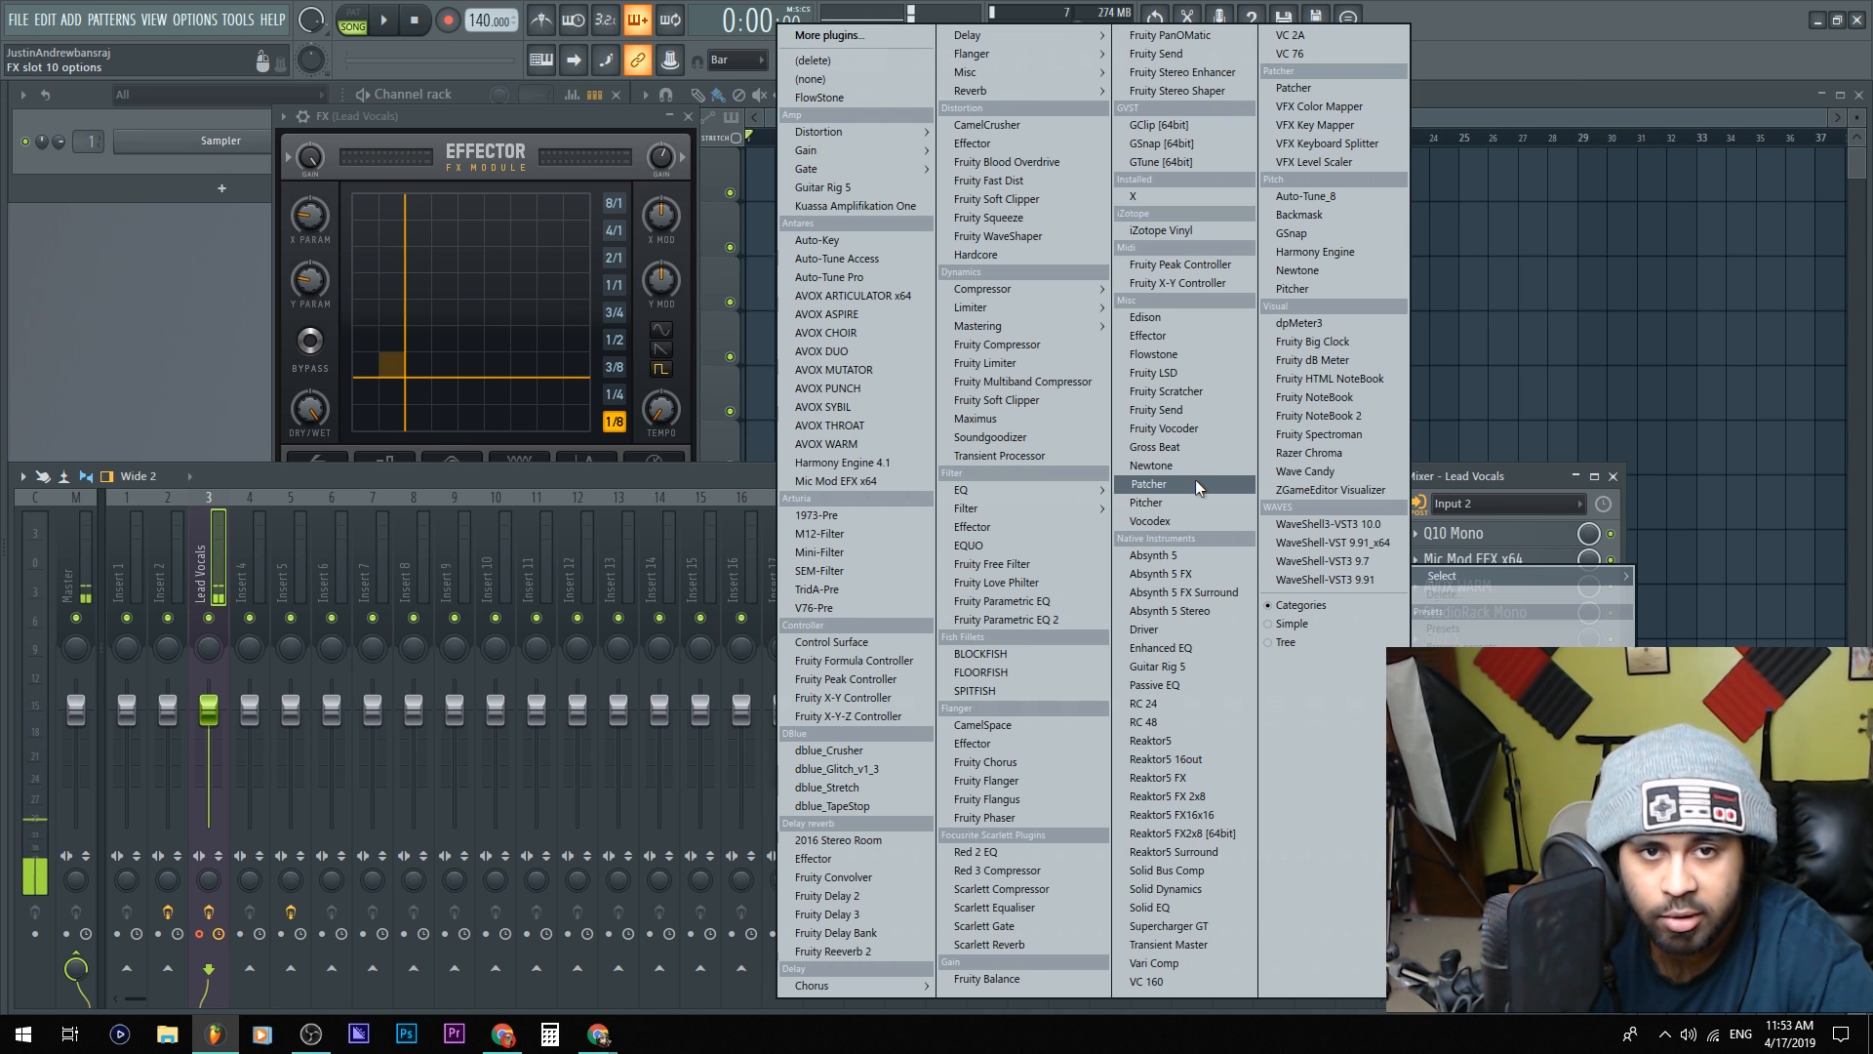
click(1233, 259)
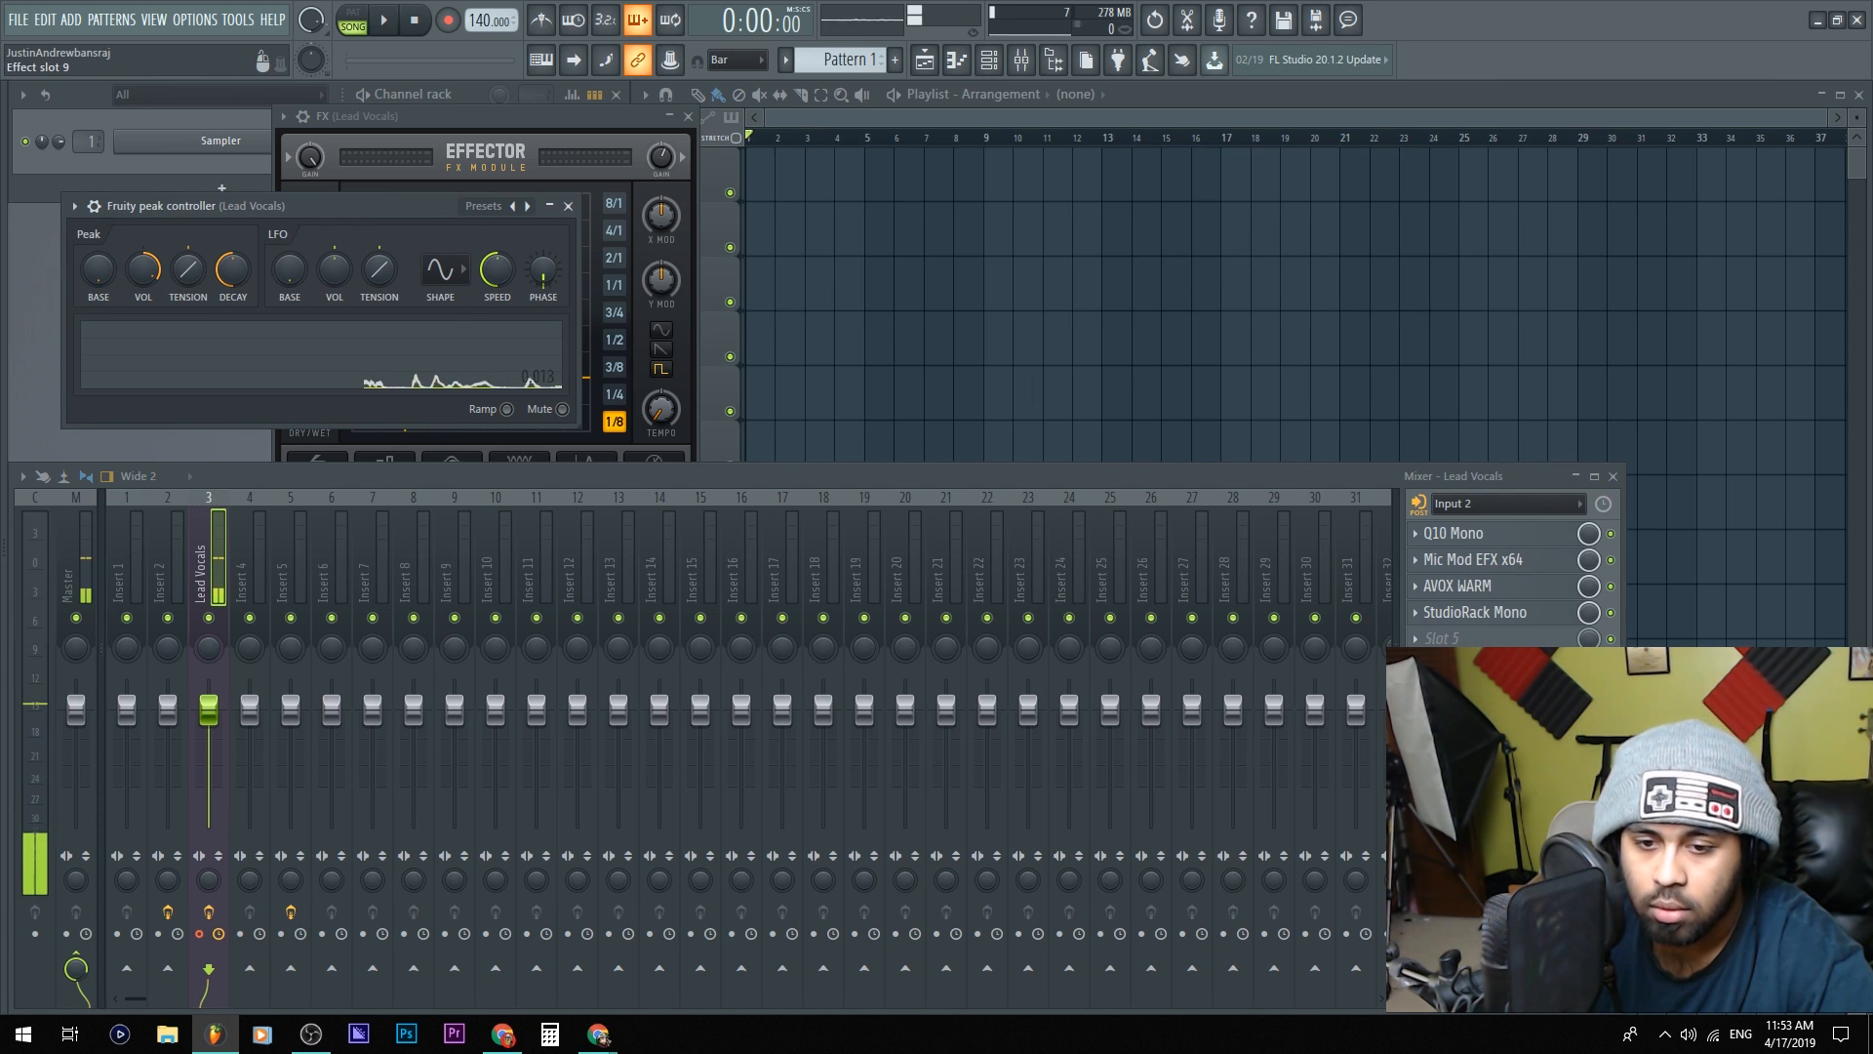
click(1416, 533)
click(1453, 569)
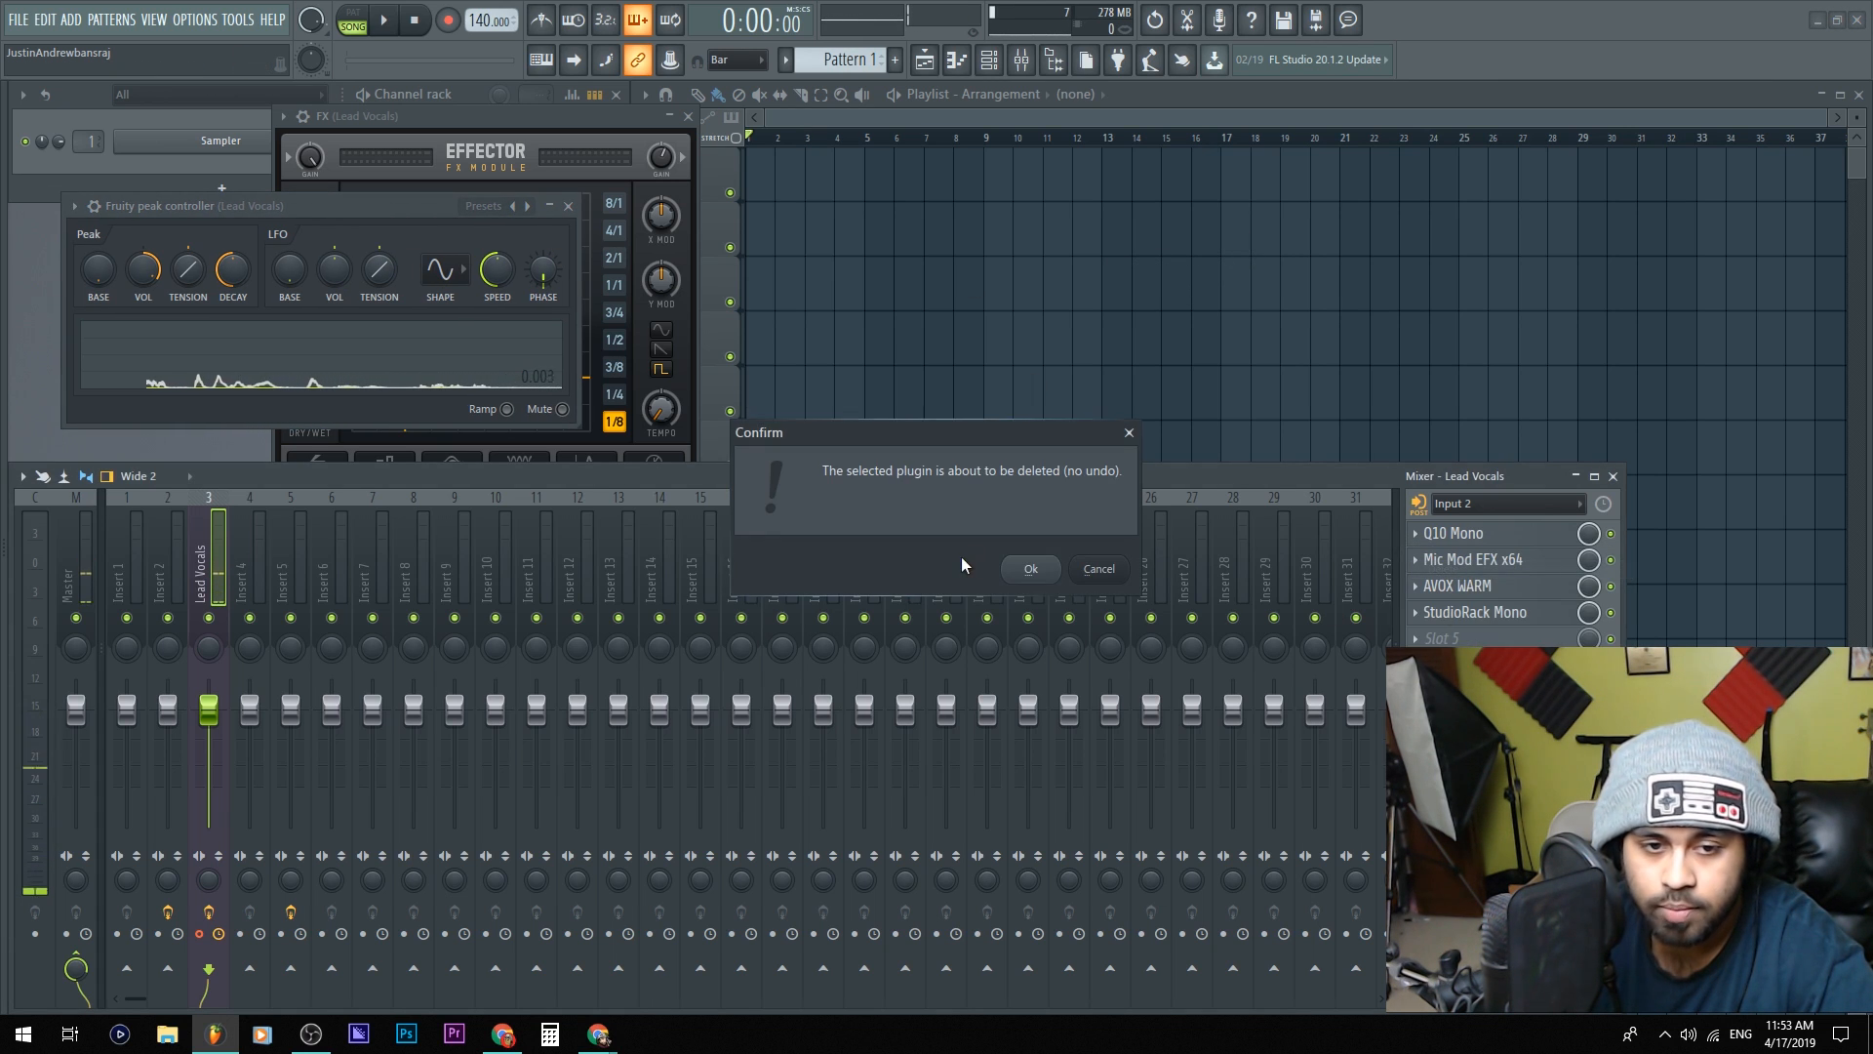
click(1029, 568)
Load Patcher into effect slot 10 of the Lead Vocals track and connect From FL Studio directly to To FL Studio
click(1415, 770)
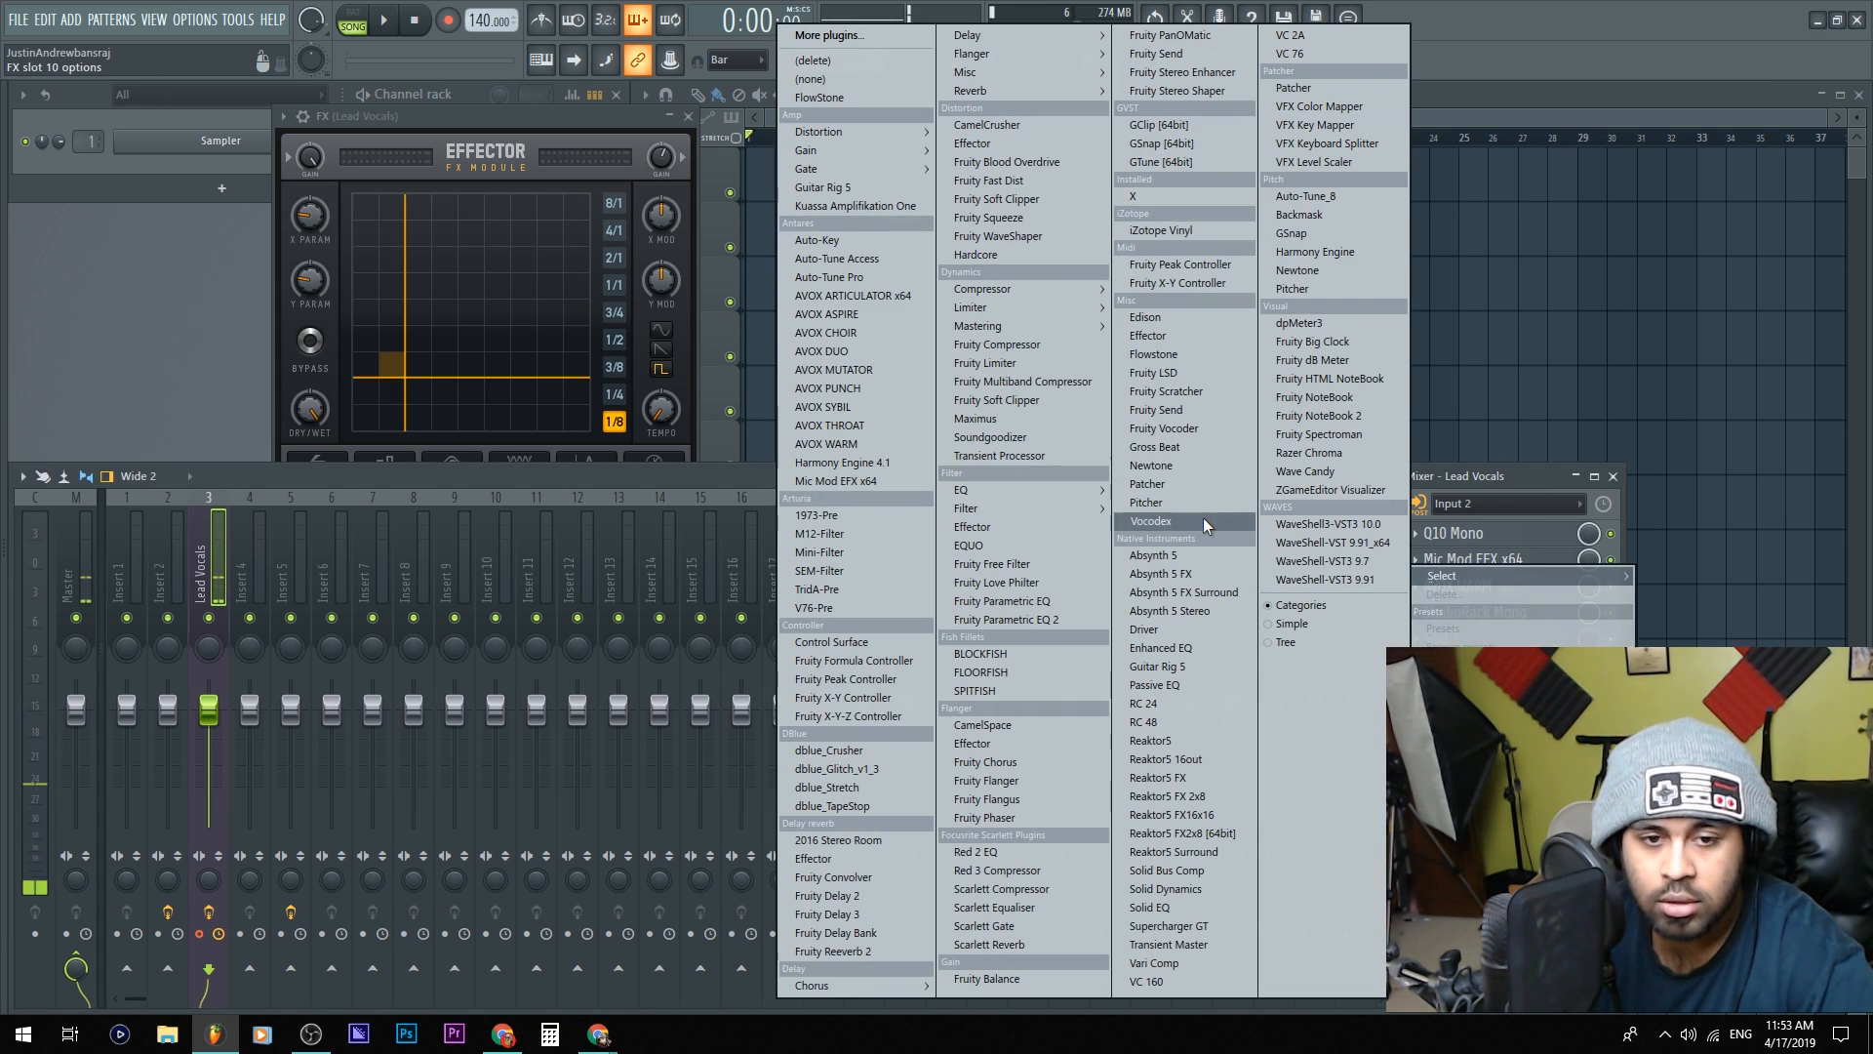
click(1204, 484)
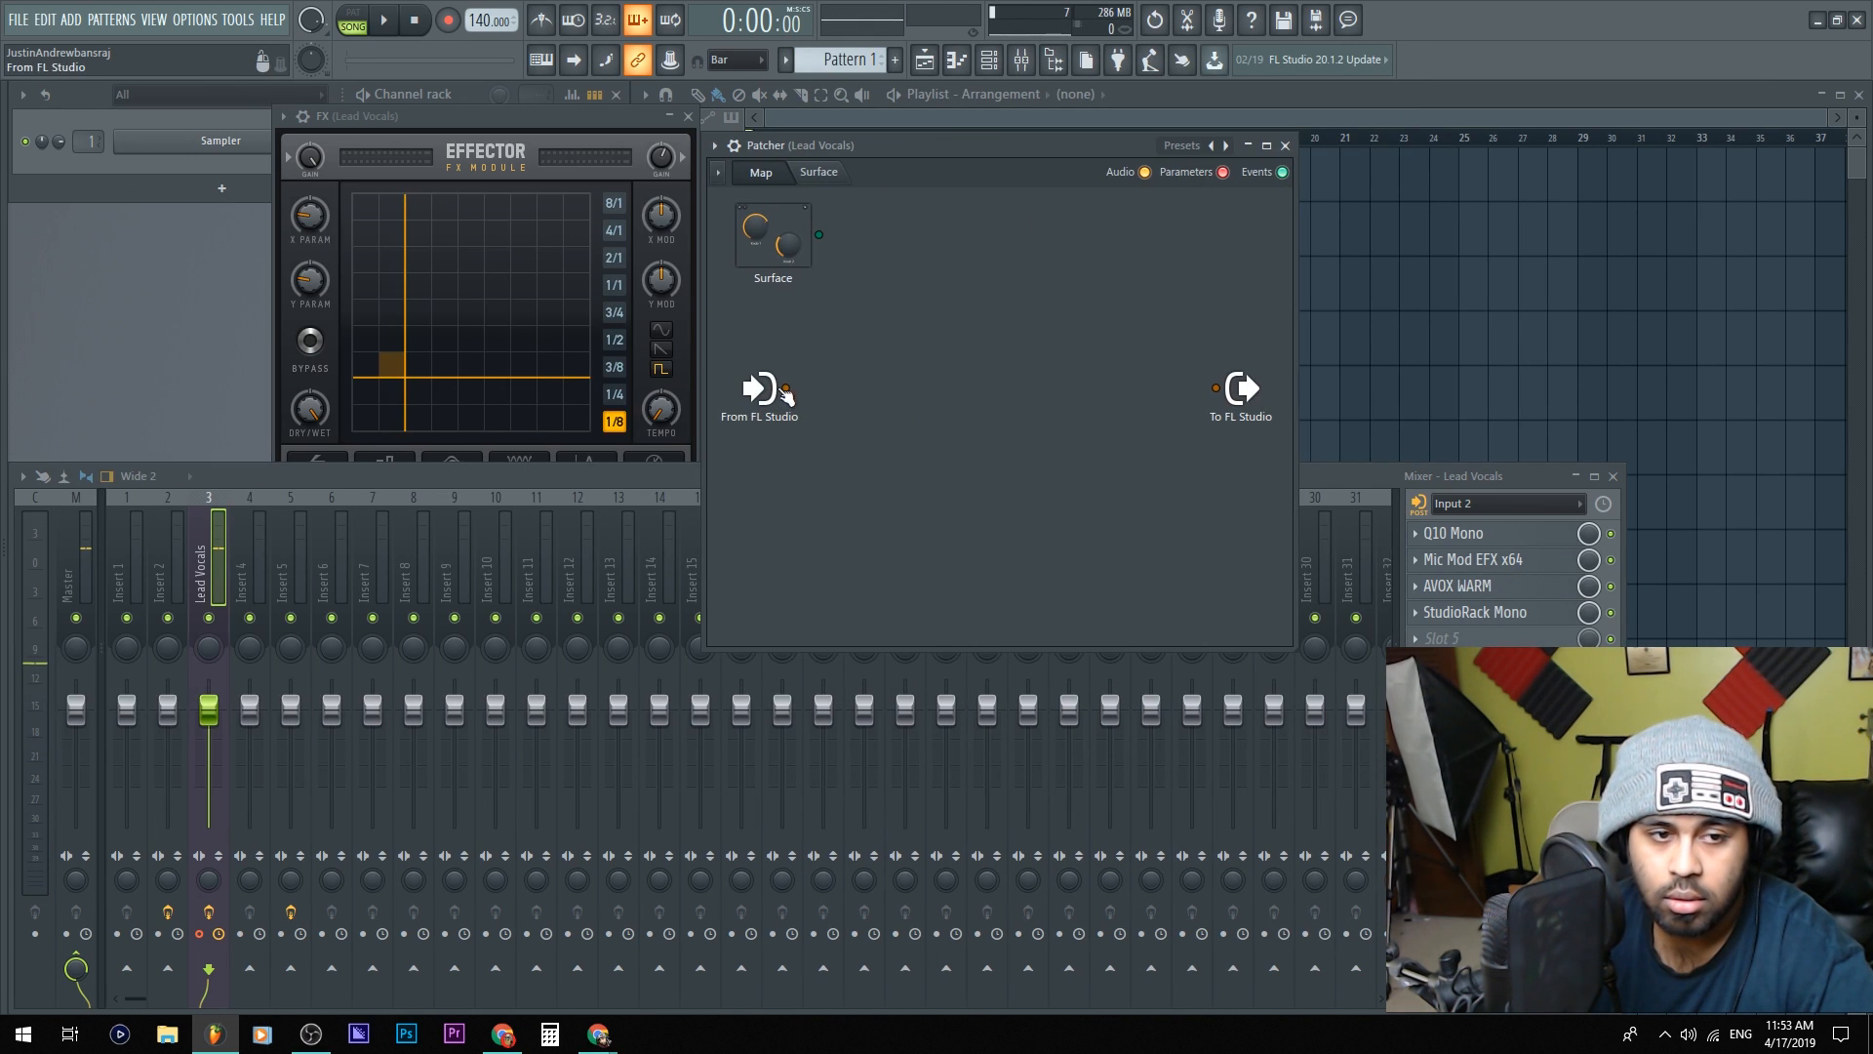
drag(786, 390, 1215, 389)
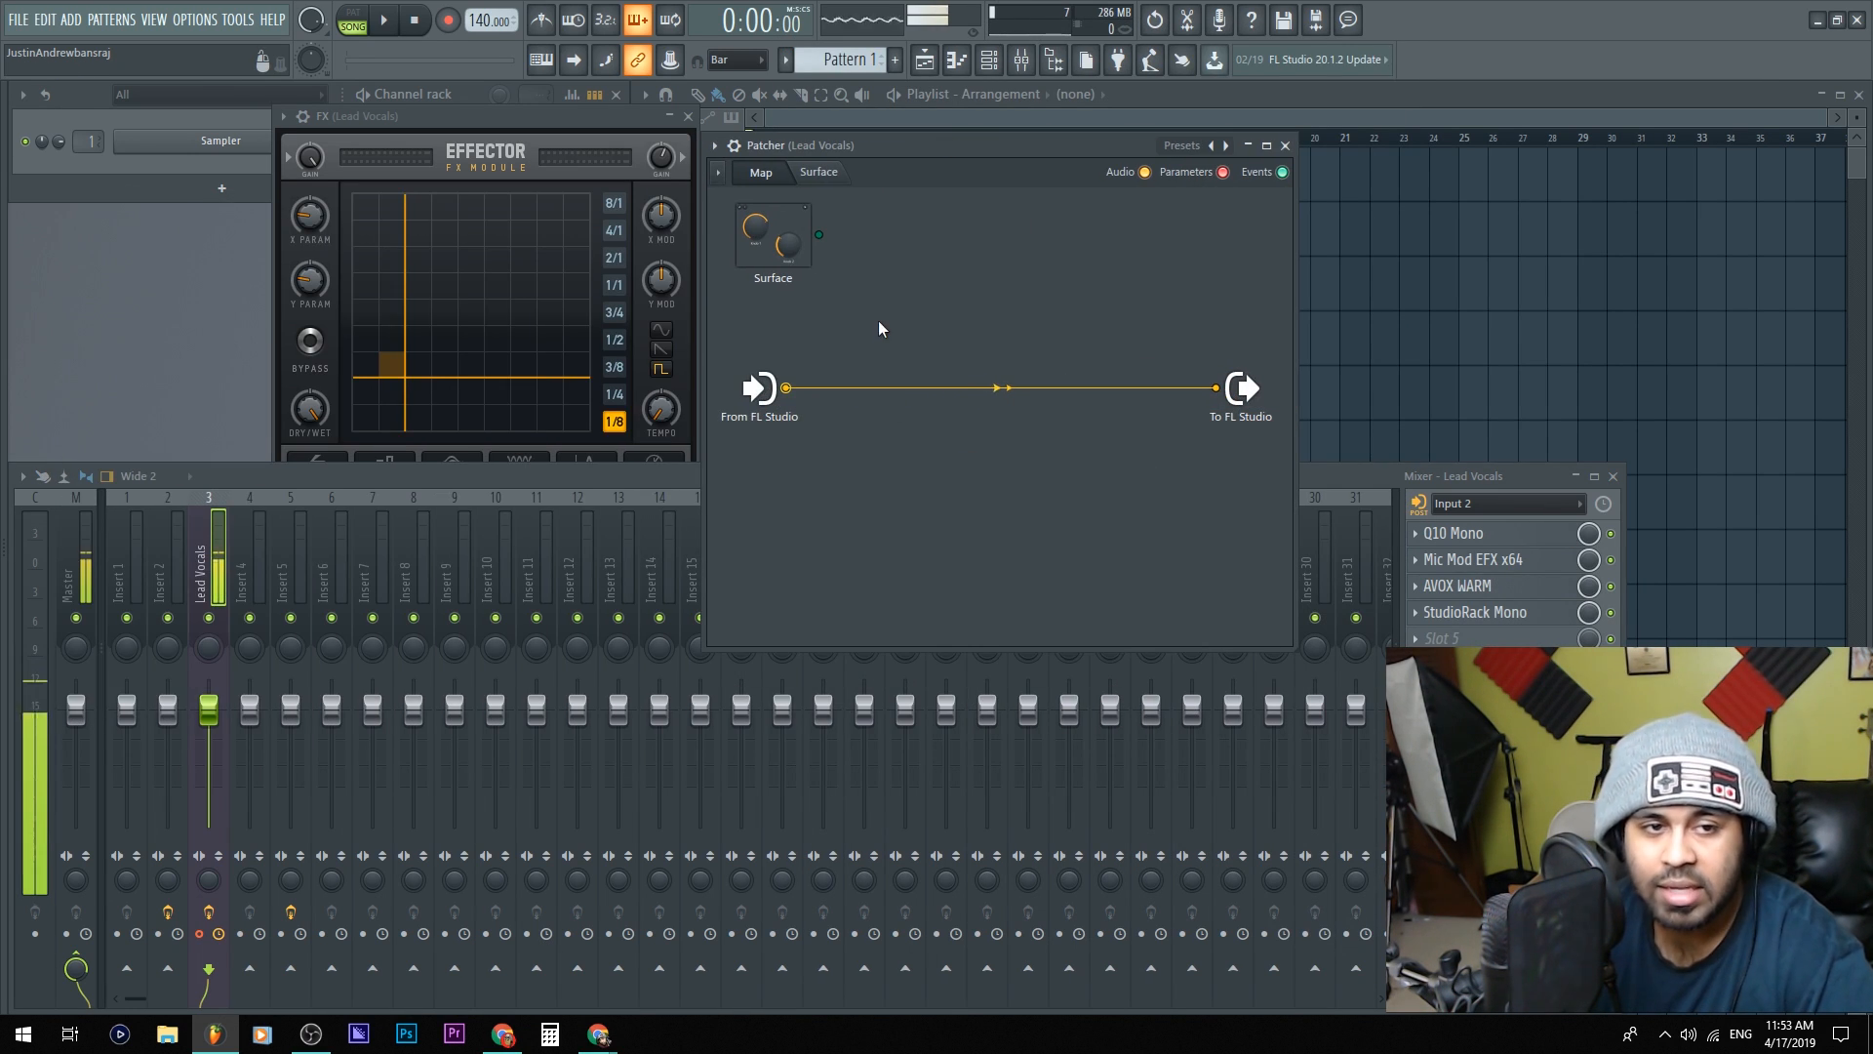
Add a new Effector to the Patcher map and route the audio through it in place of the direct connection
click(368, 119)
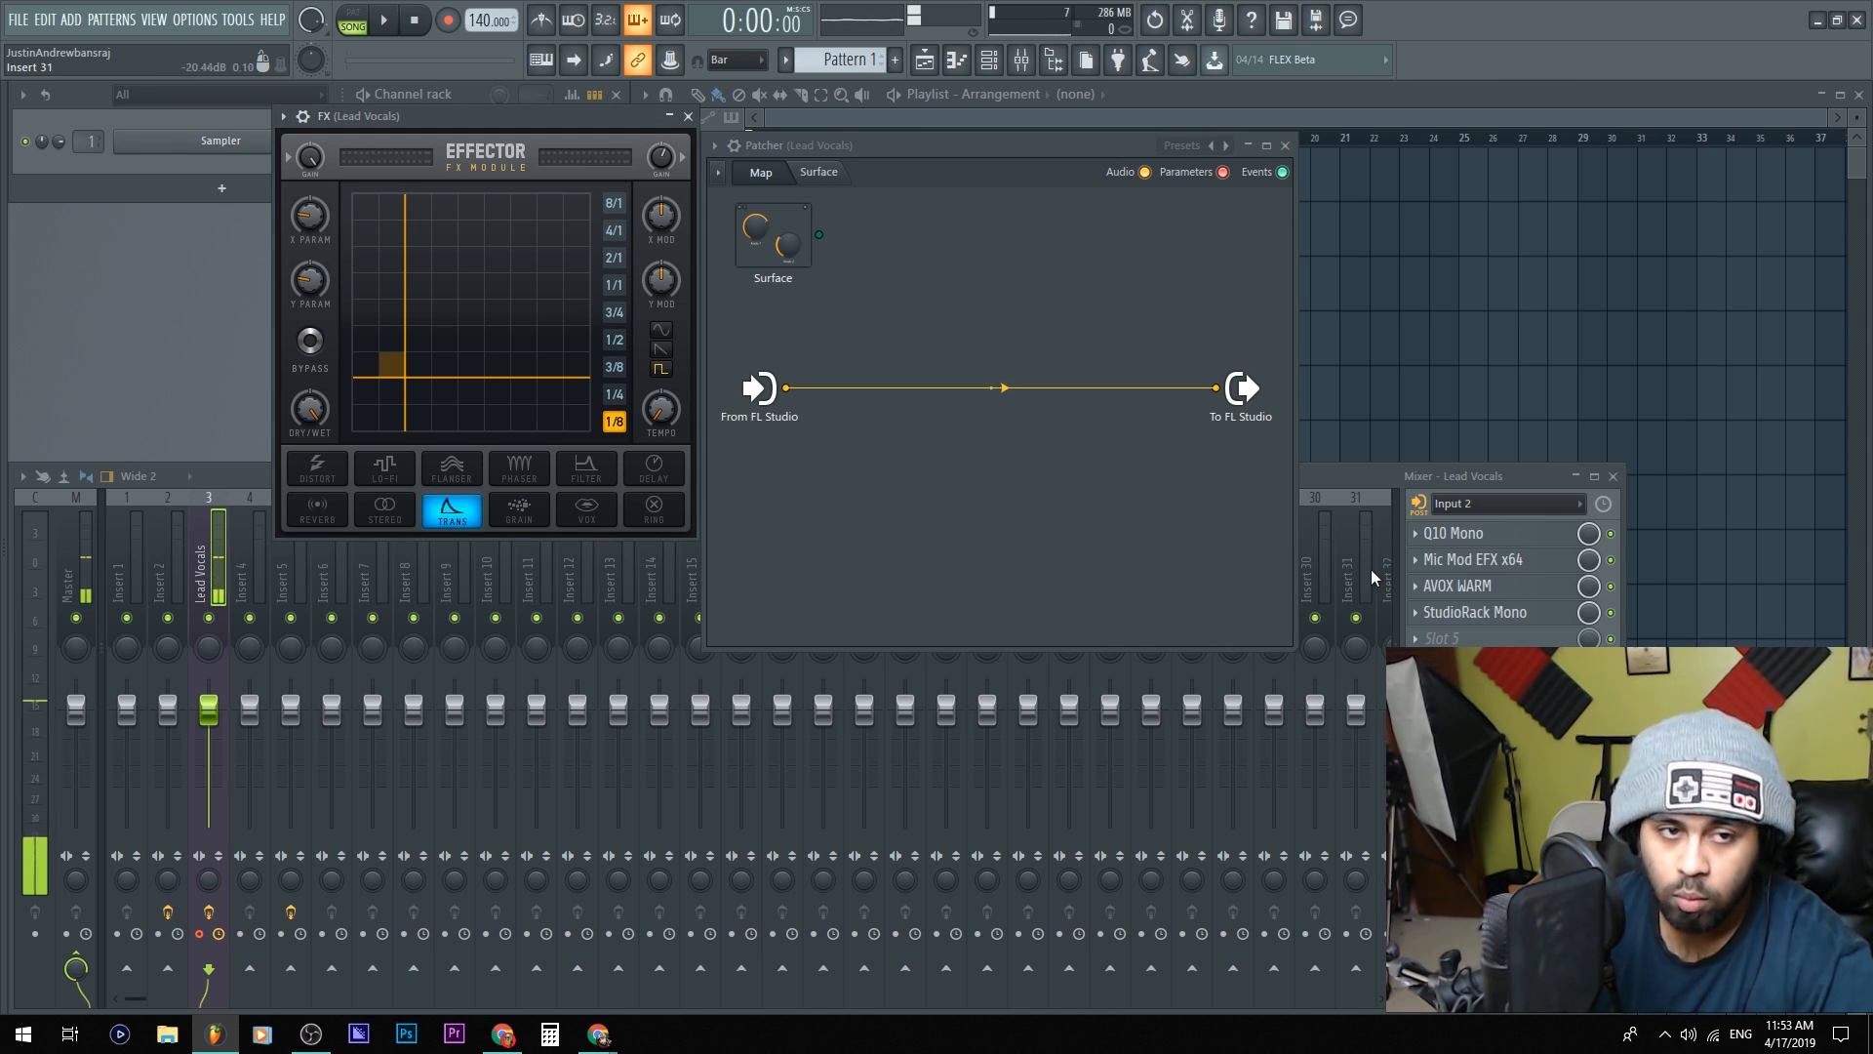
right_click(881, 503)
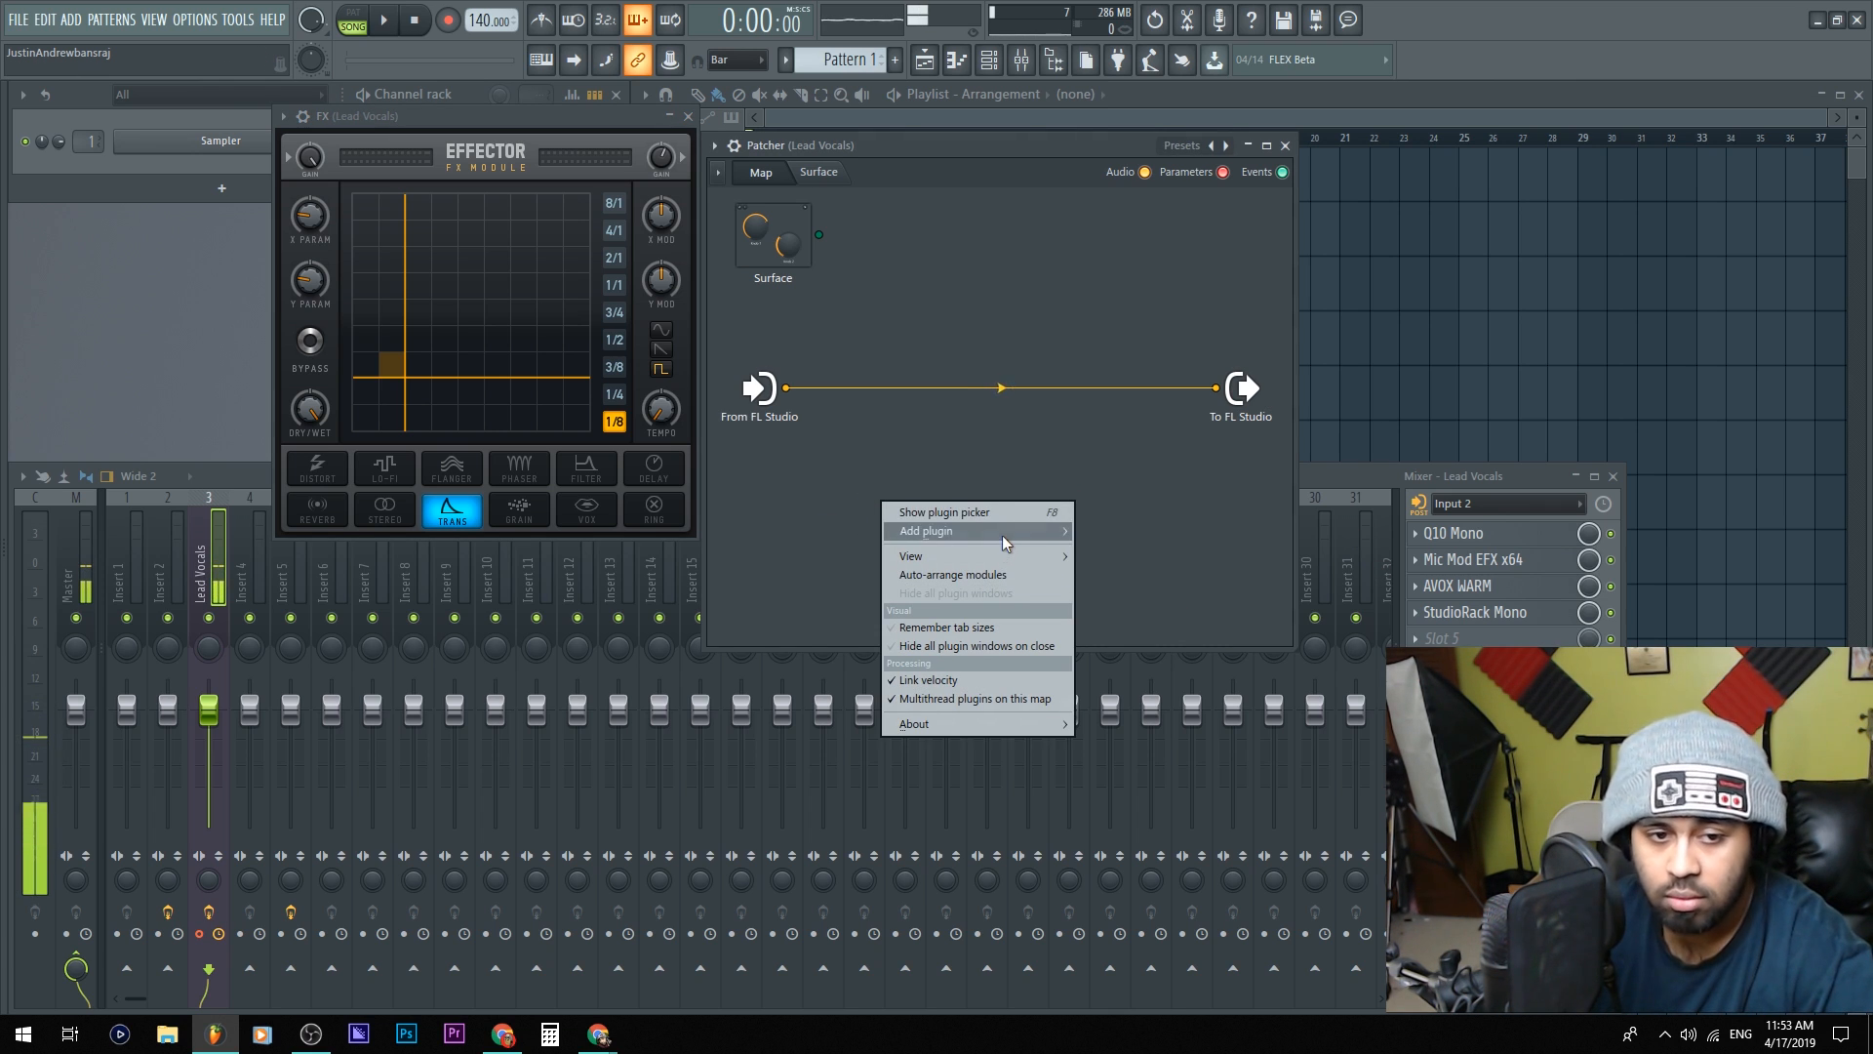
mouse_move(1003, 535)
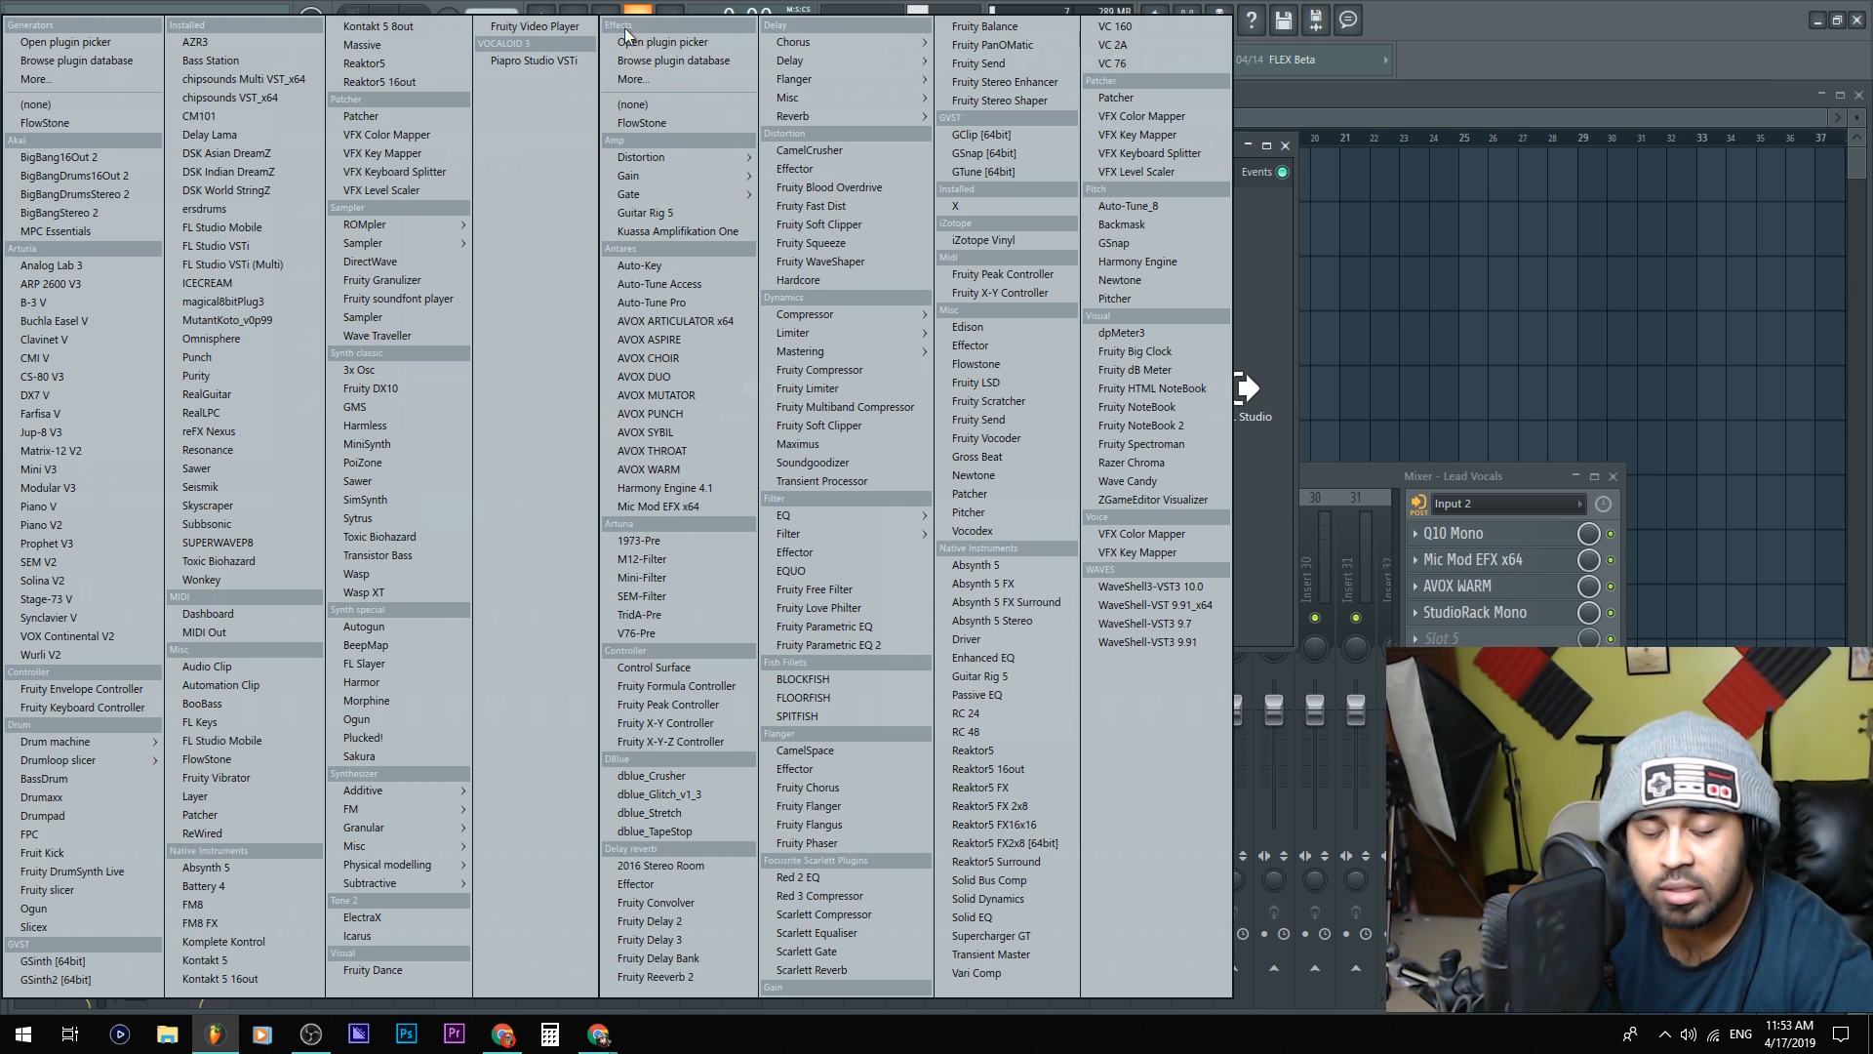
mouse_move(893, 534)
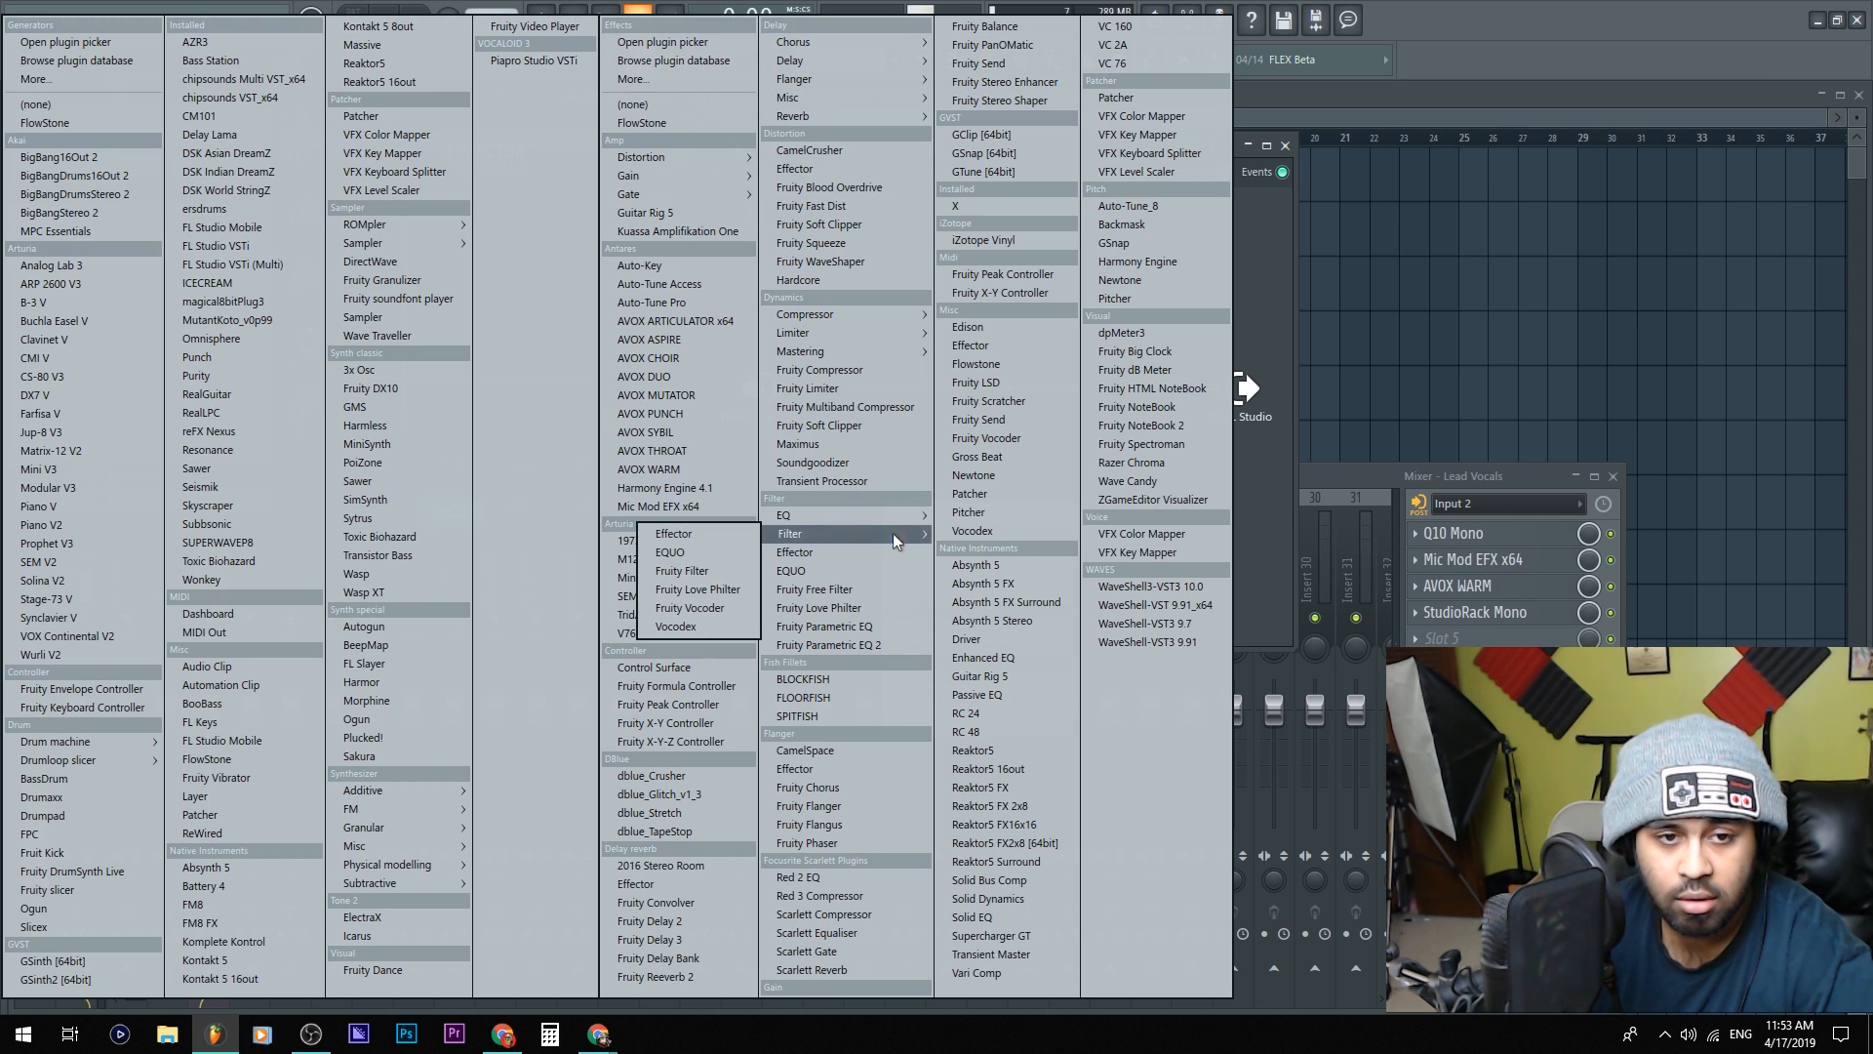
click(1010, 349)
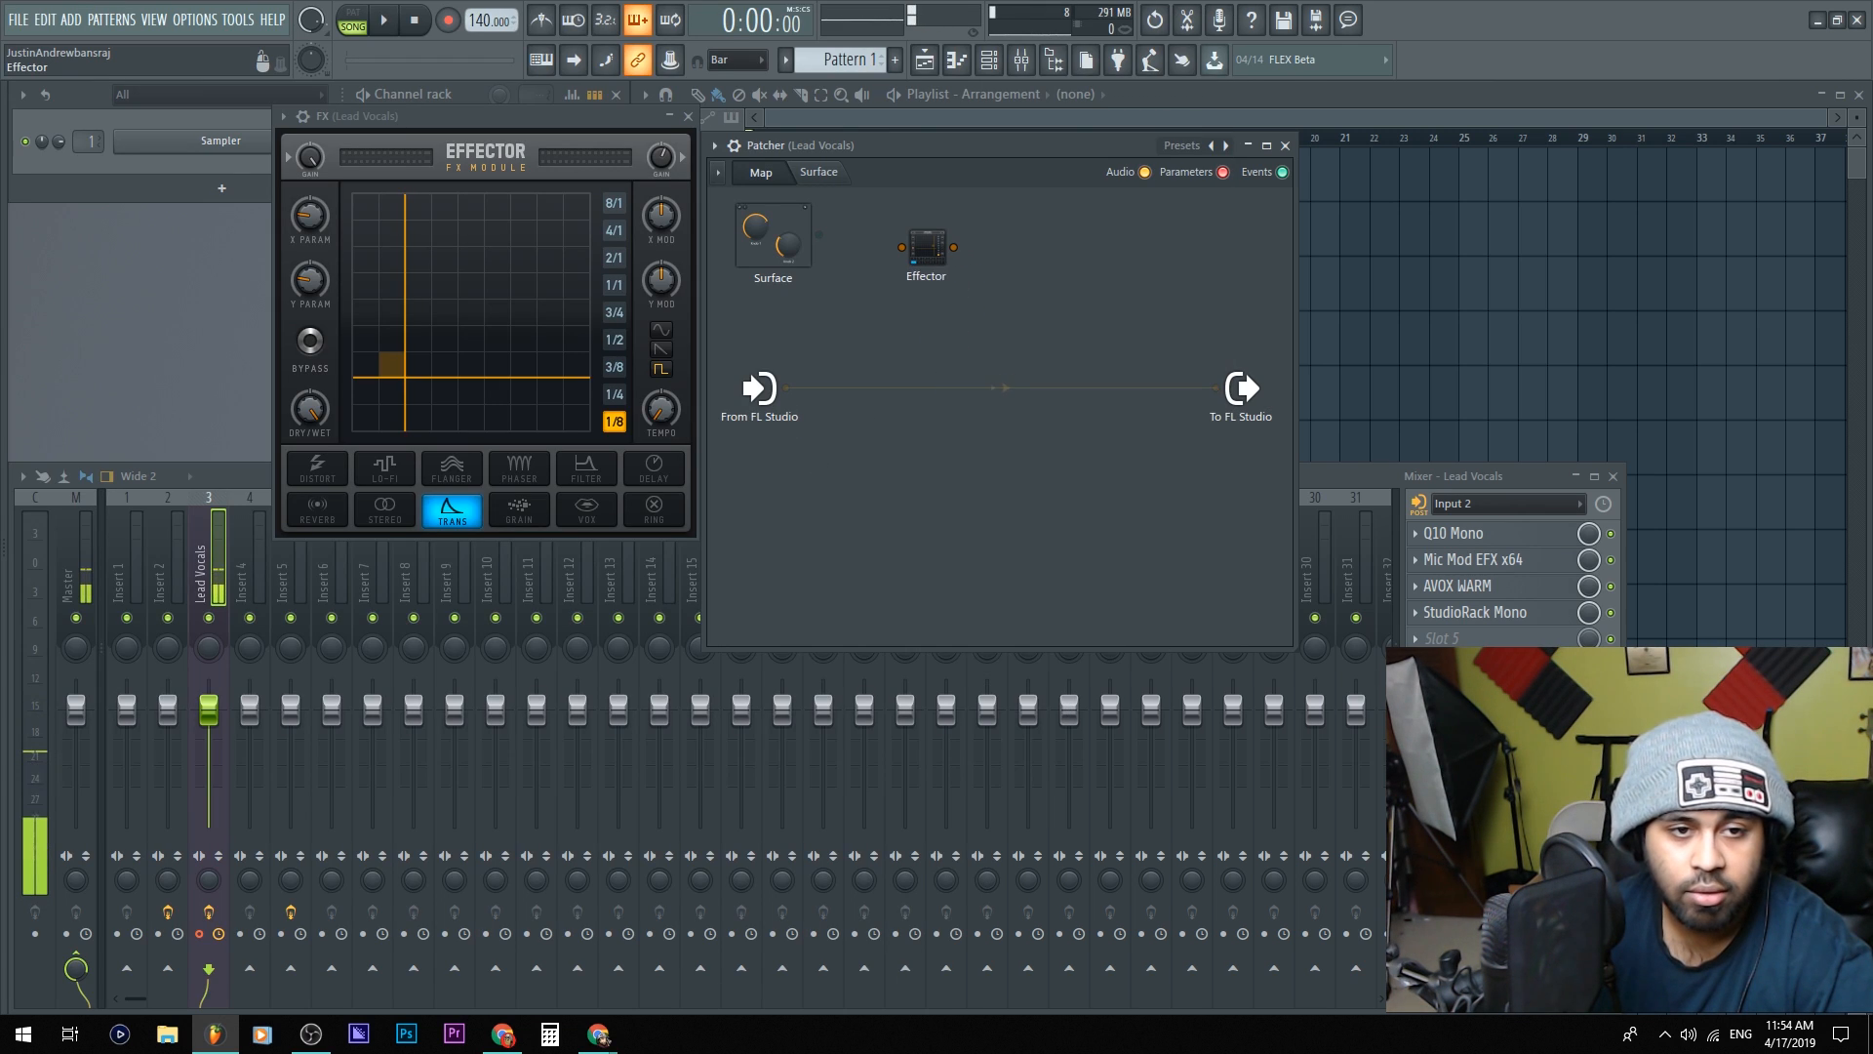
drag(927, 247, 914, 258)
drag(786, 387, 1214, 387)
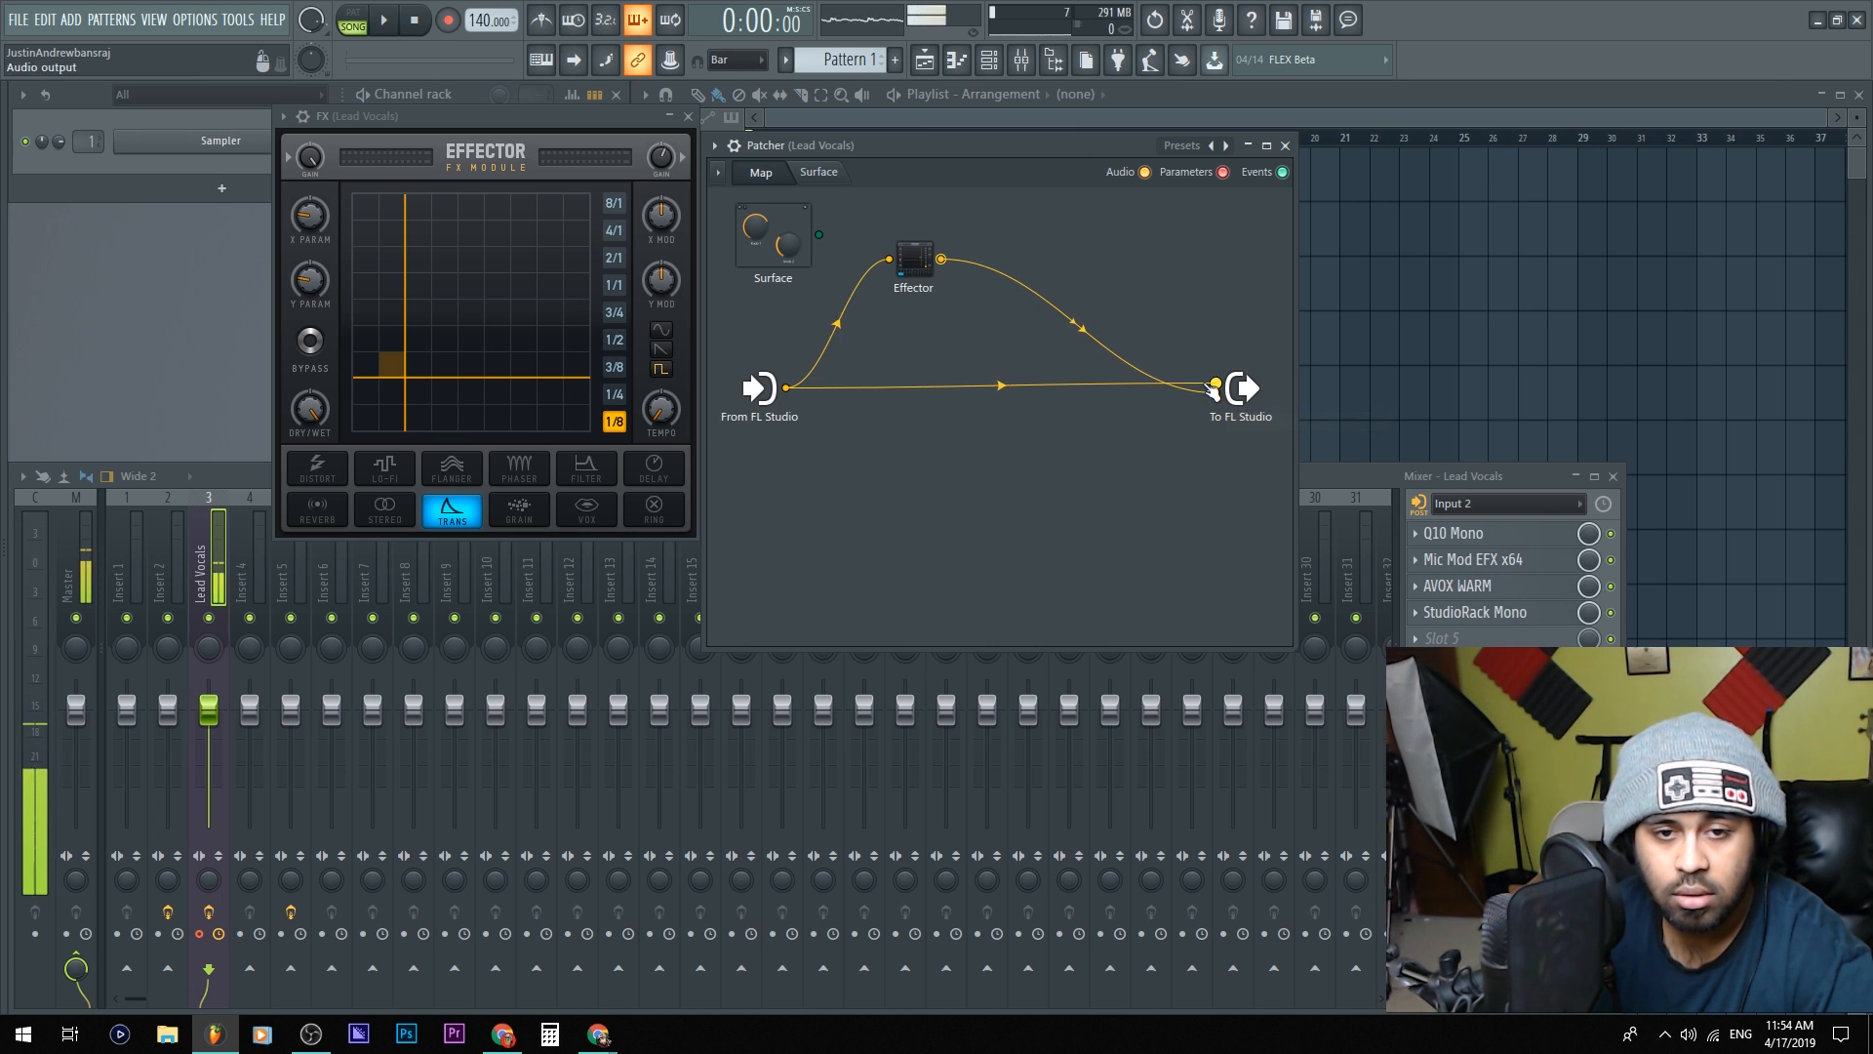
drag(1216, 383, 995, 489)
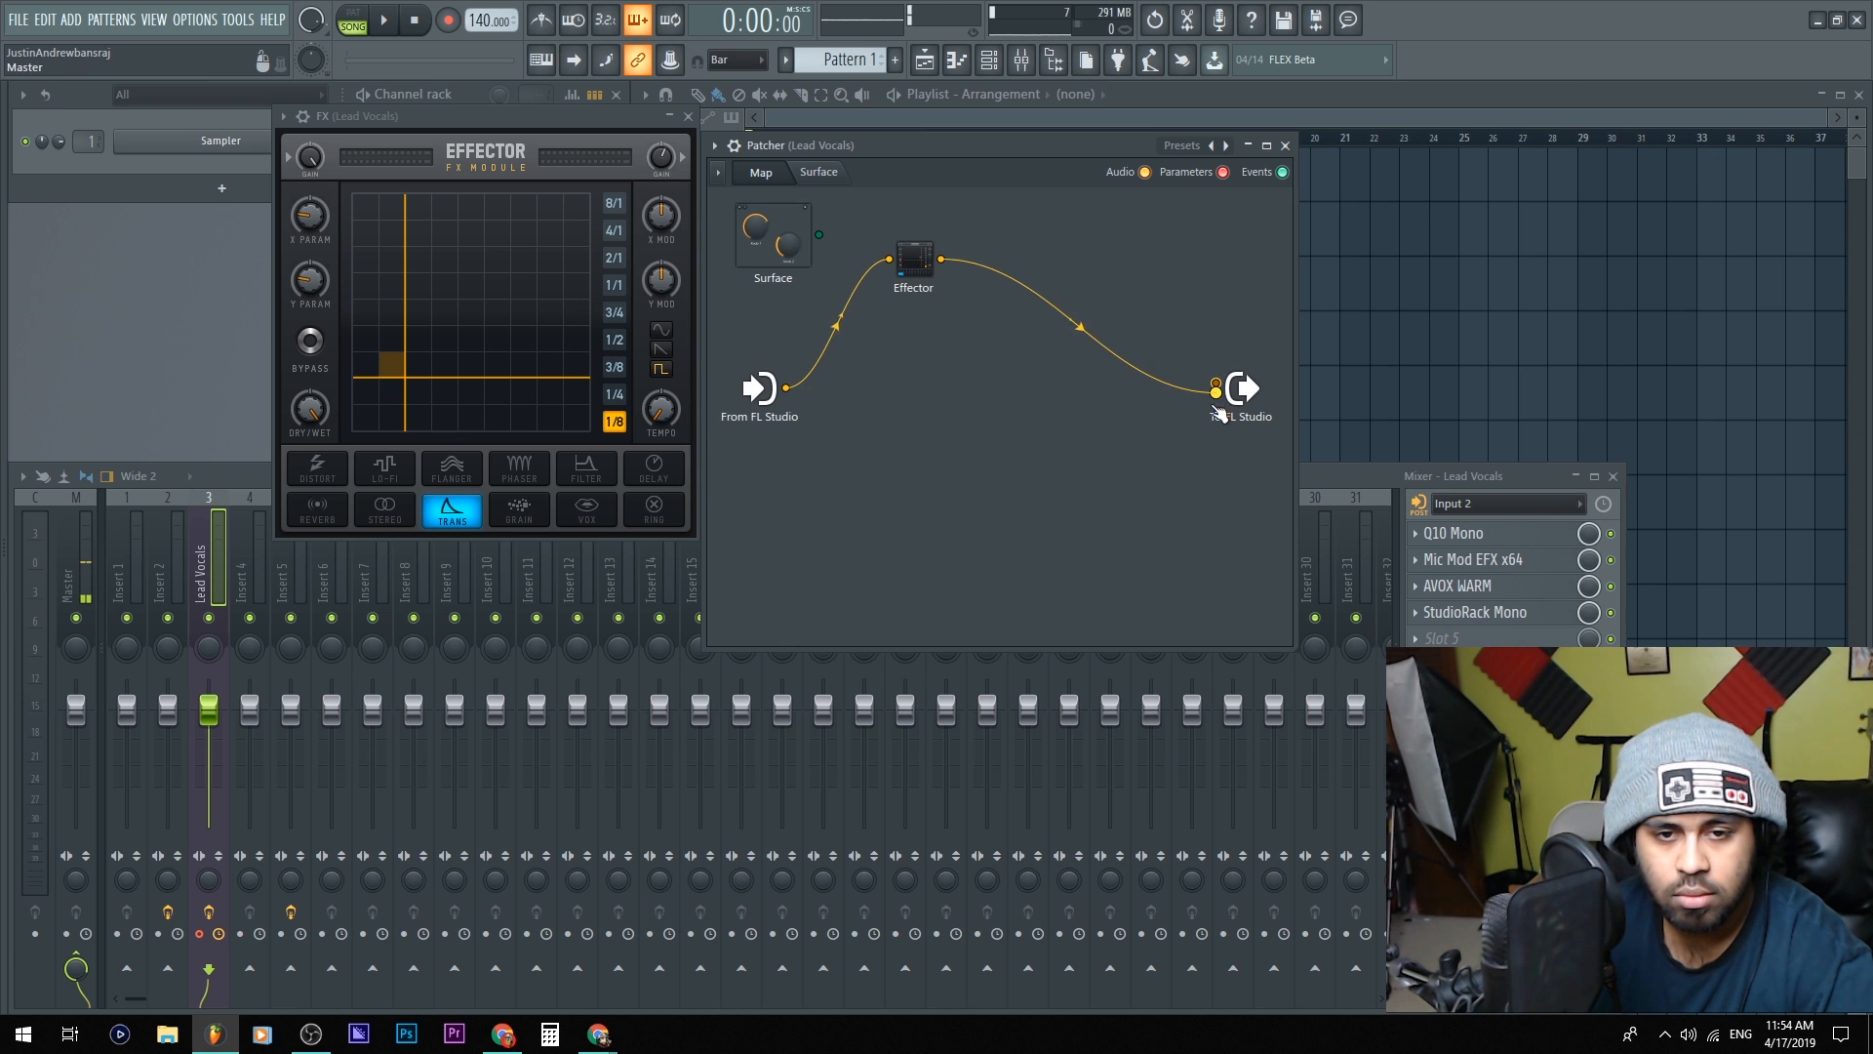
right_click(997, 443)
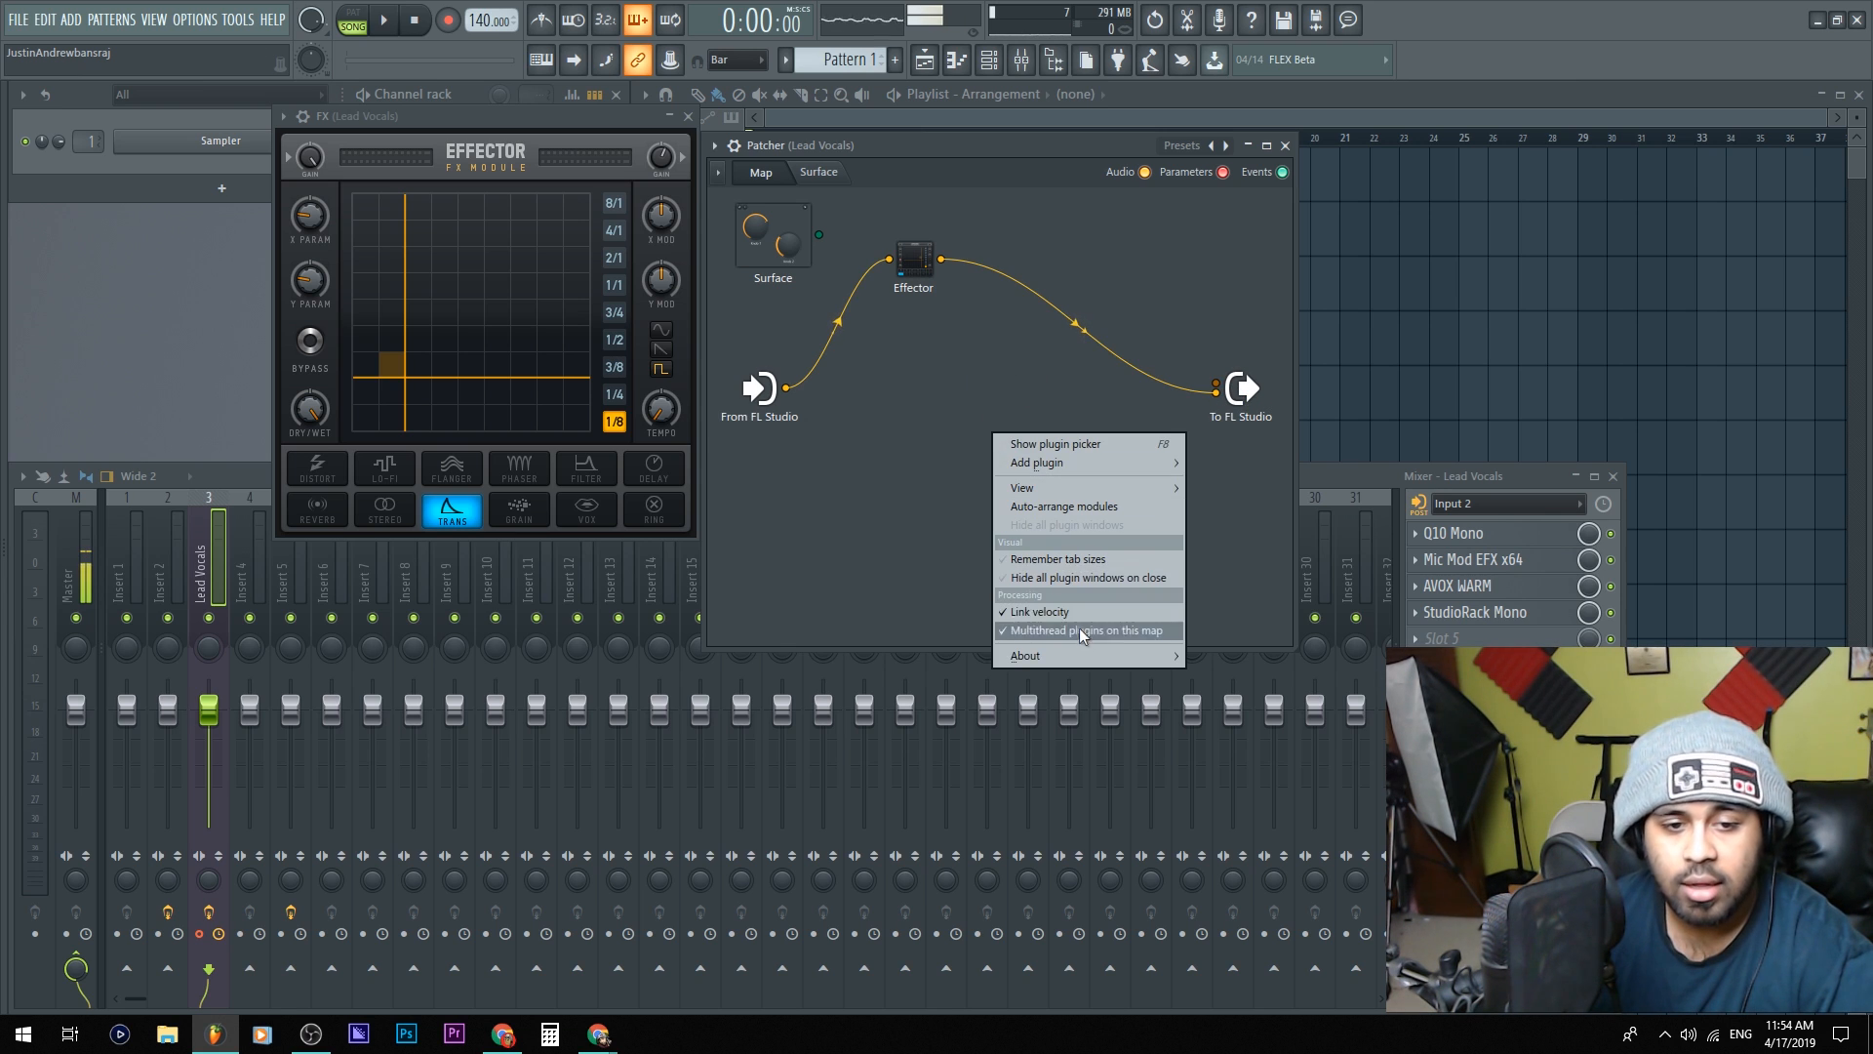
mouse_move(1104, 454)
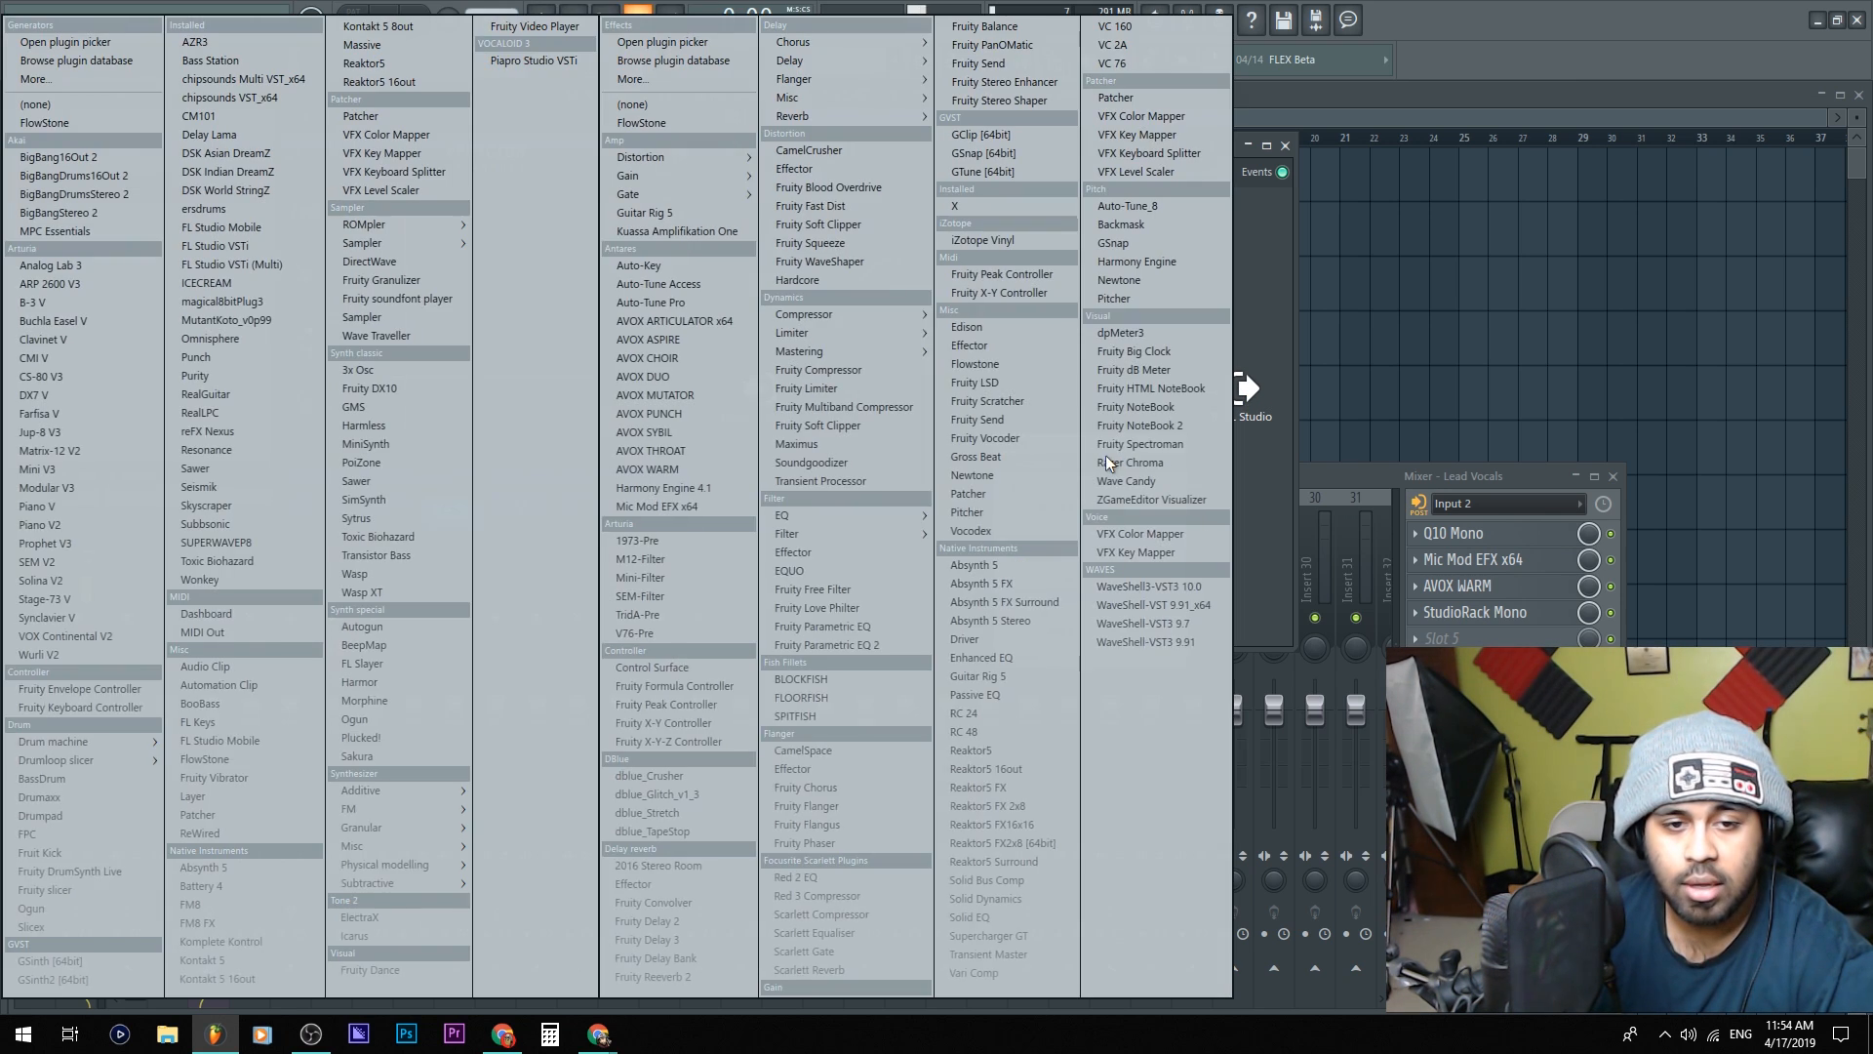
click(1279, 545)
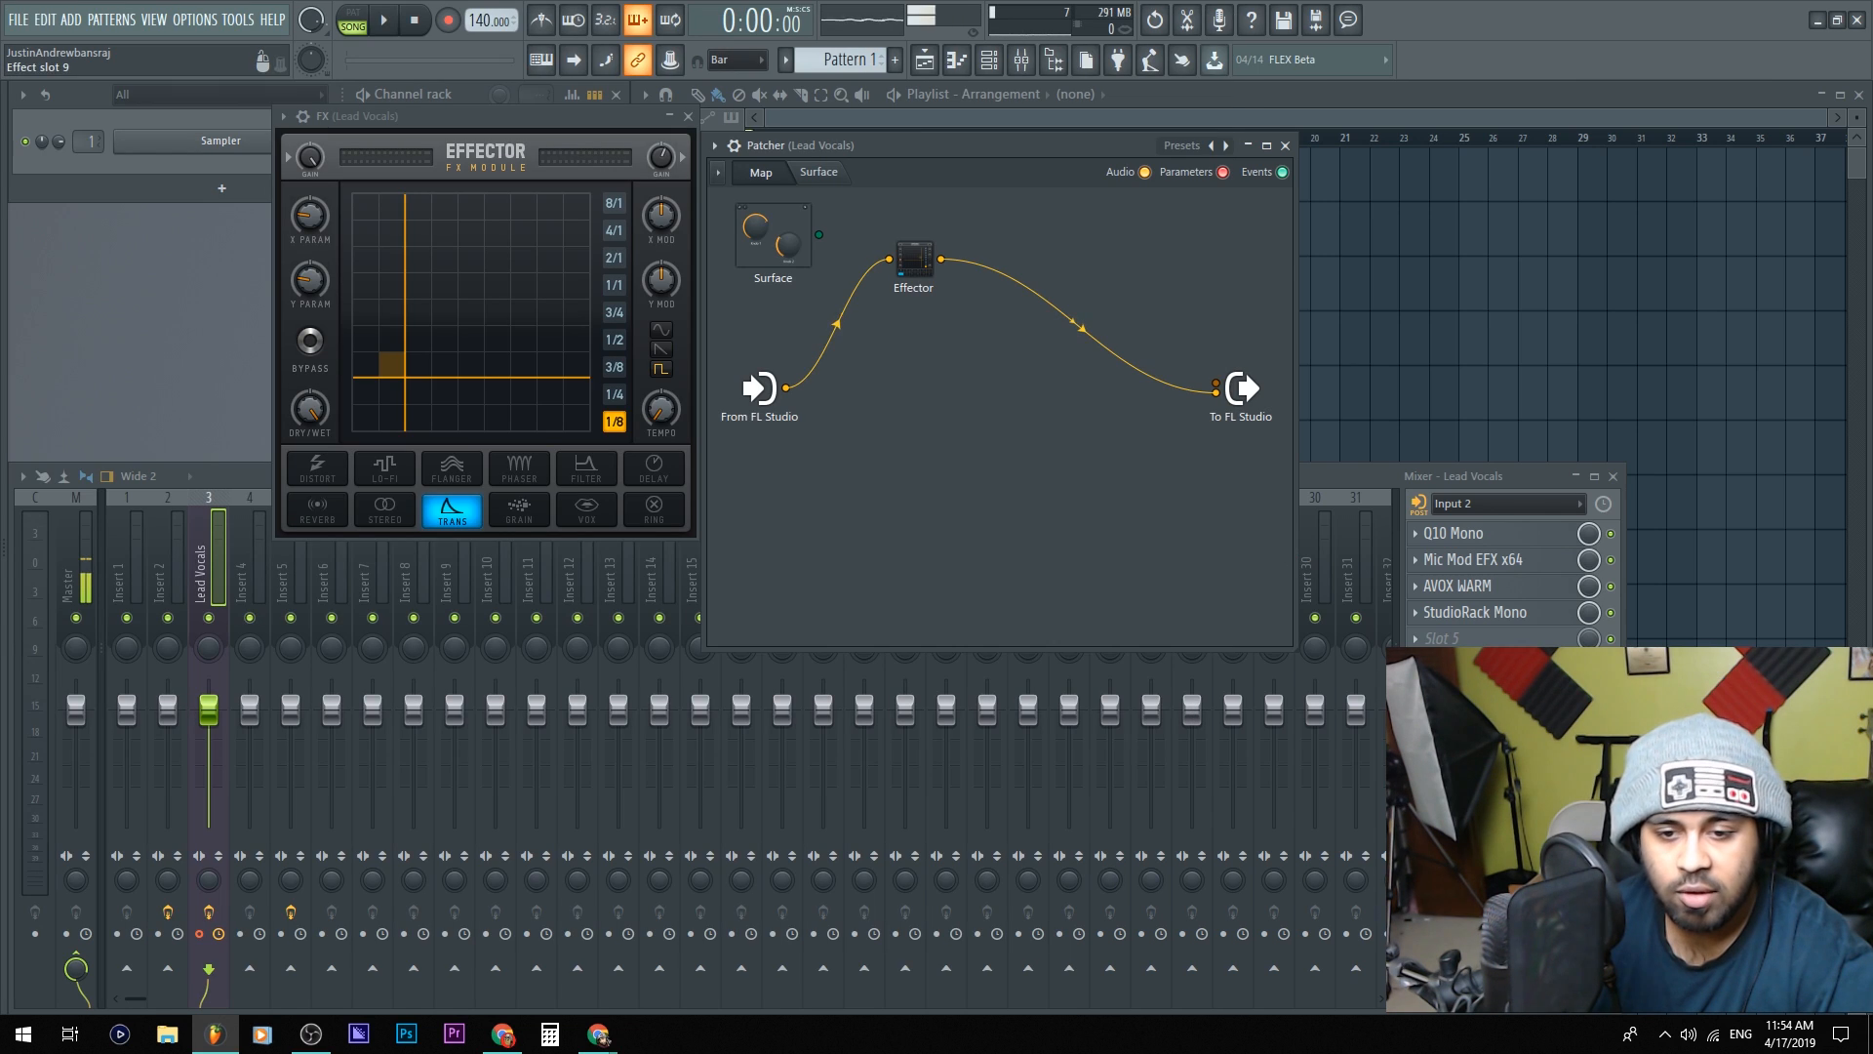
Copy the configured Fruity Squeeze and Effector from their mixer slots into the Patcher map
click(1411, 536)
drag(1451, 641, 1026, 421)
click(1110, 413)
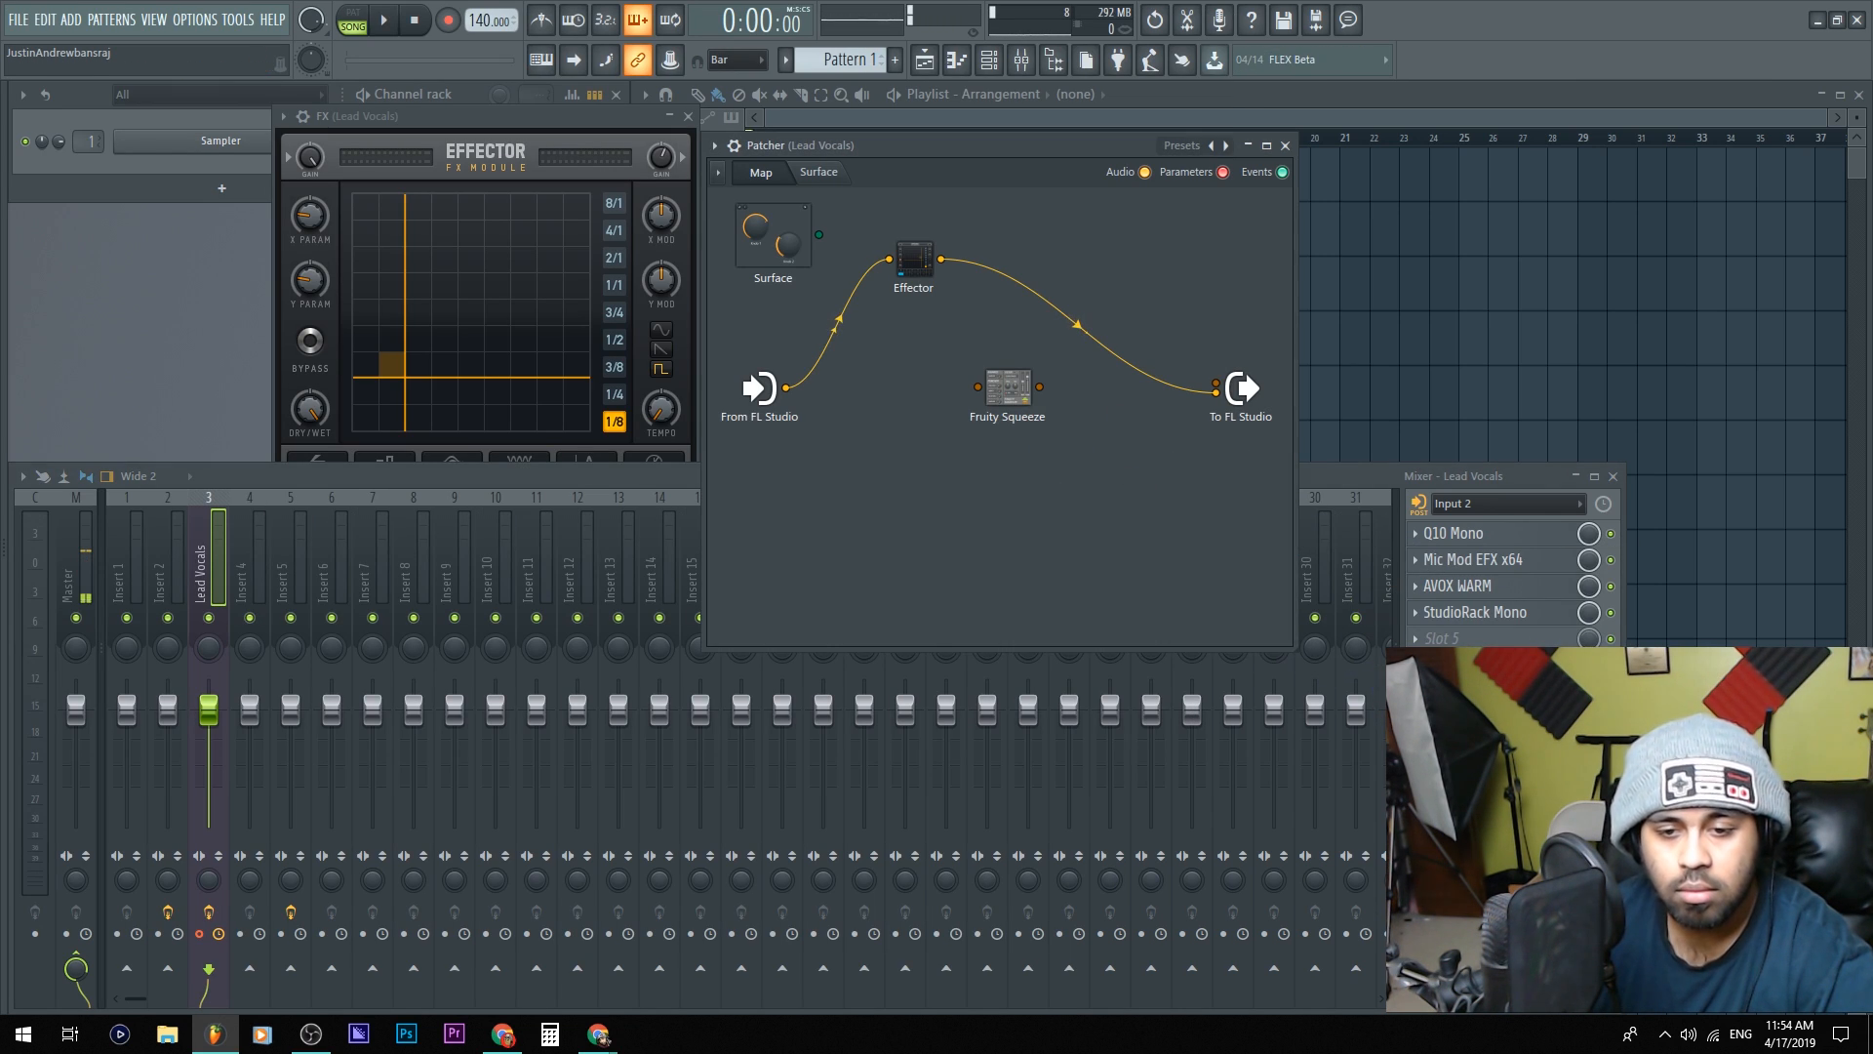
click(1416, 532)
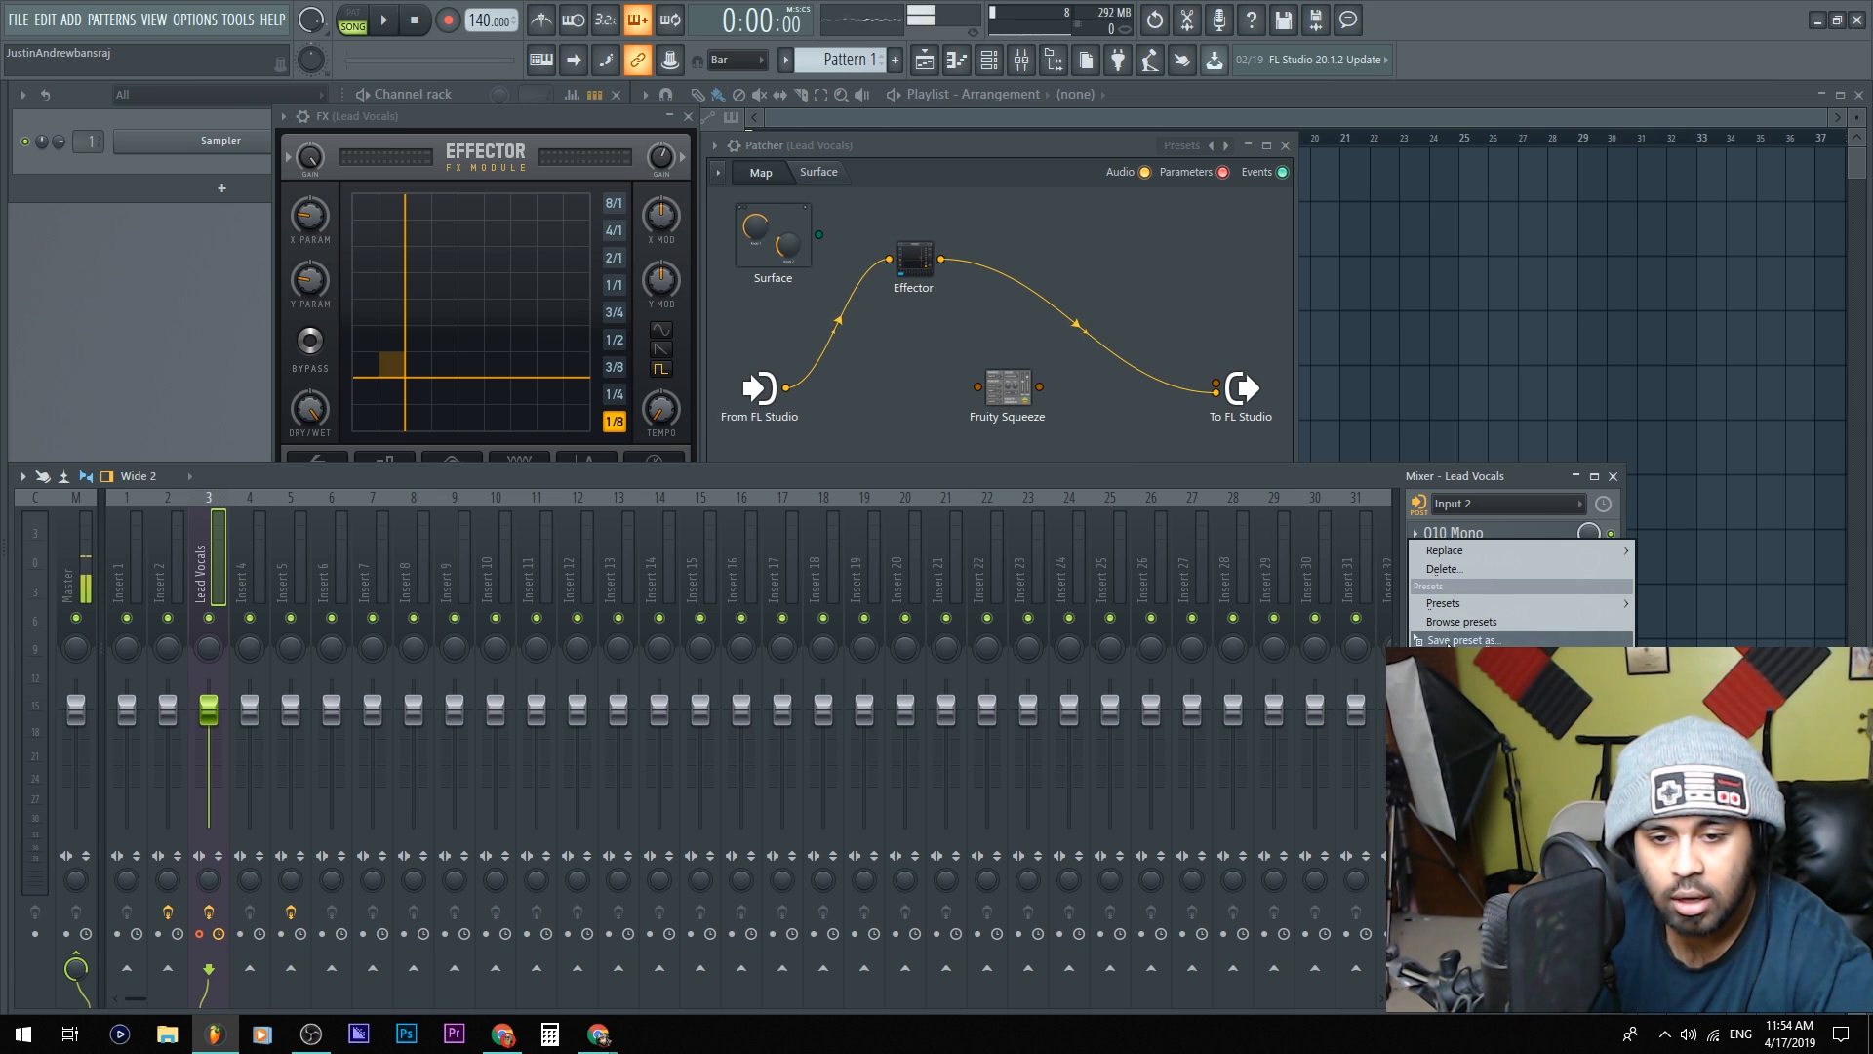
drag(1450, 621, 1024, 341)
Delete the blank Effector from the map and chain From FL Studio through FX and Fruity Squeeze to To FL Studio in a straight line
right_click(913, 259)
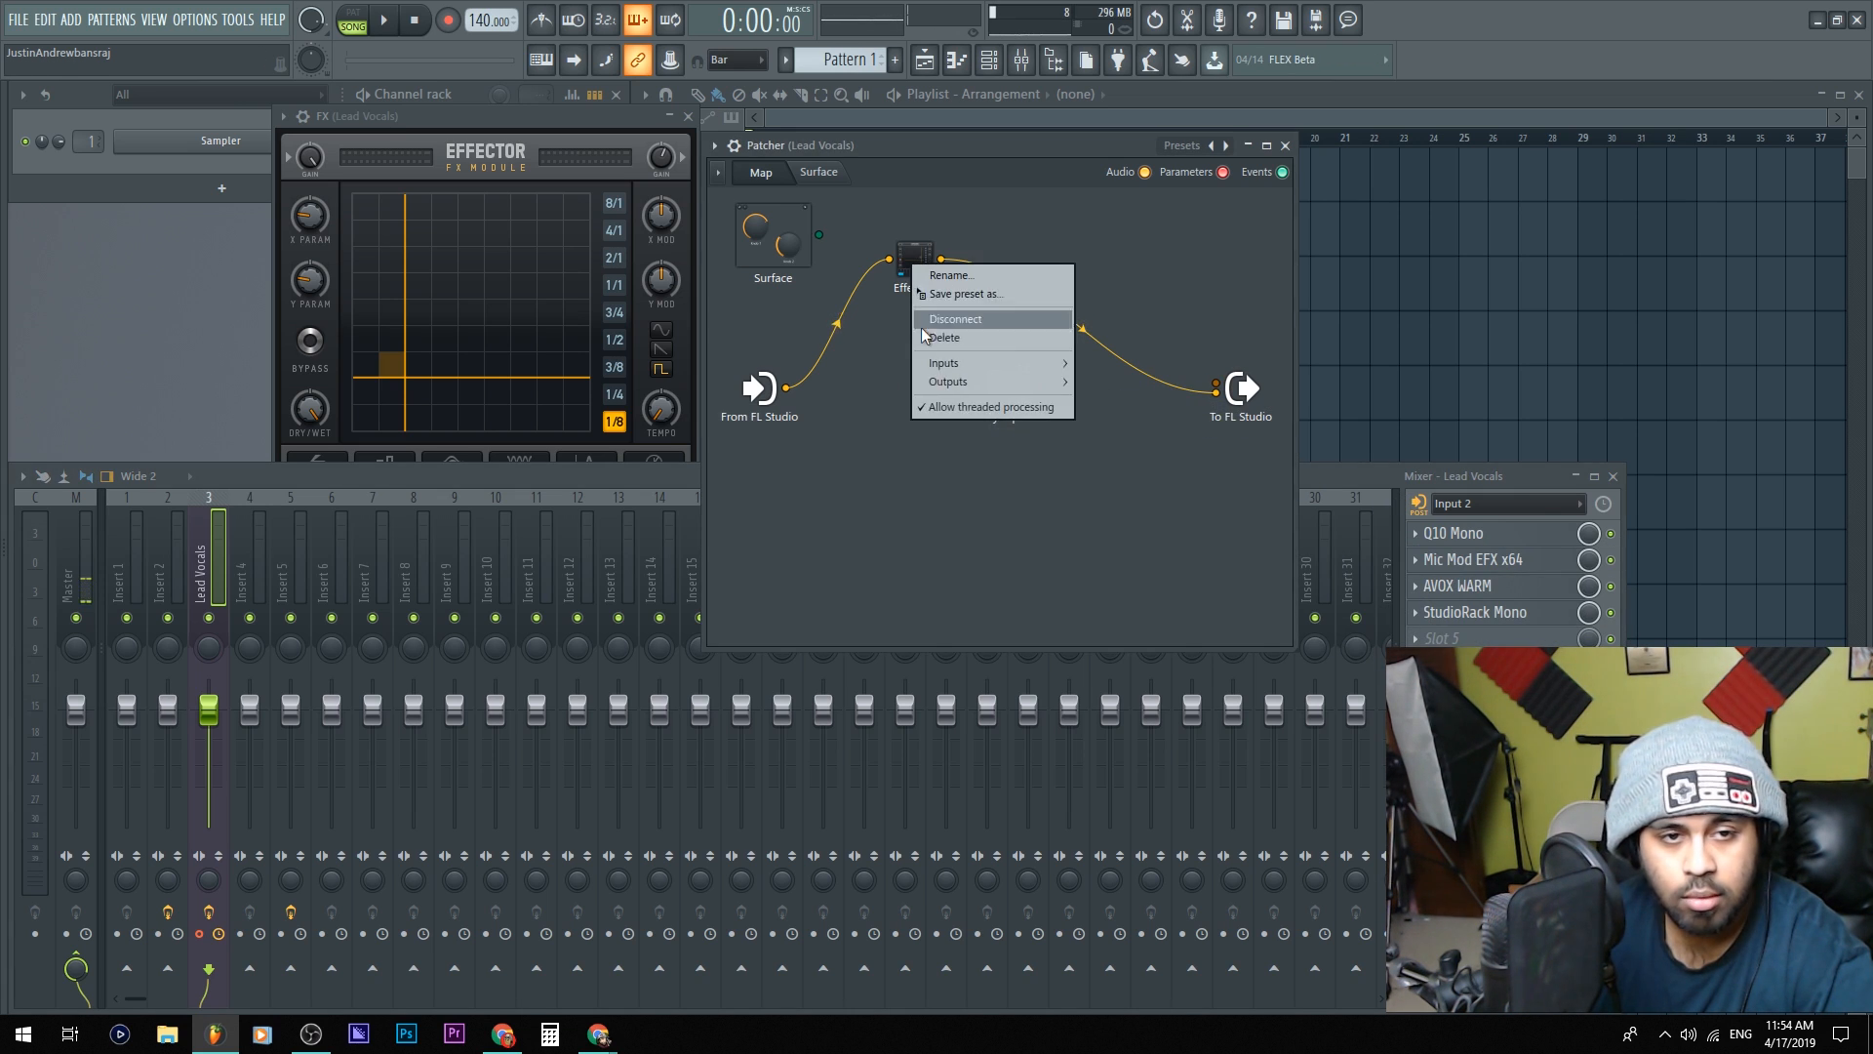
click(942, 338)
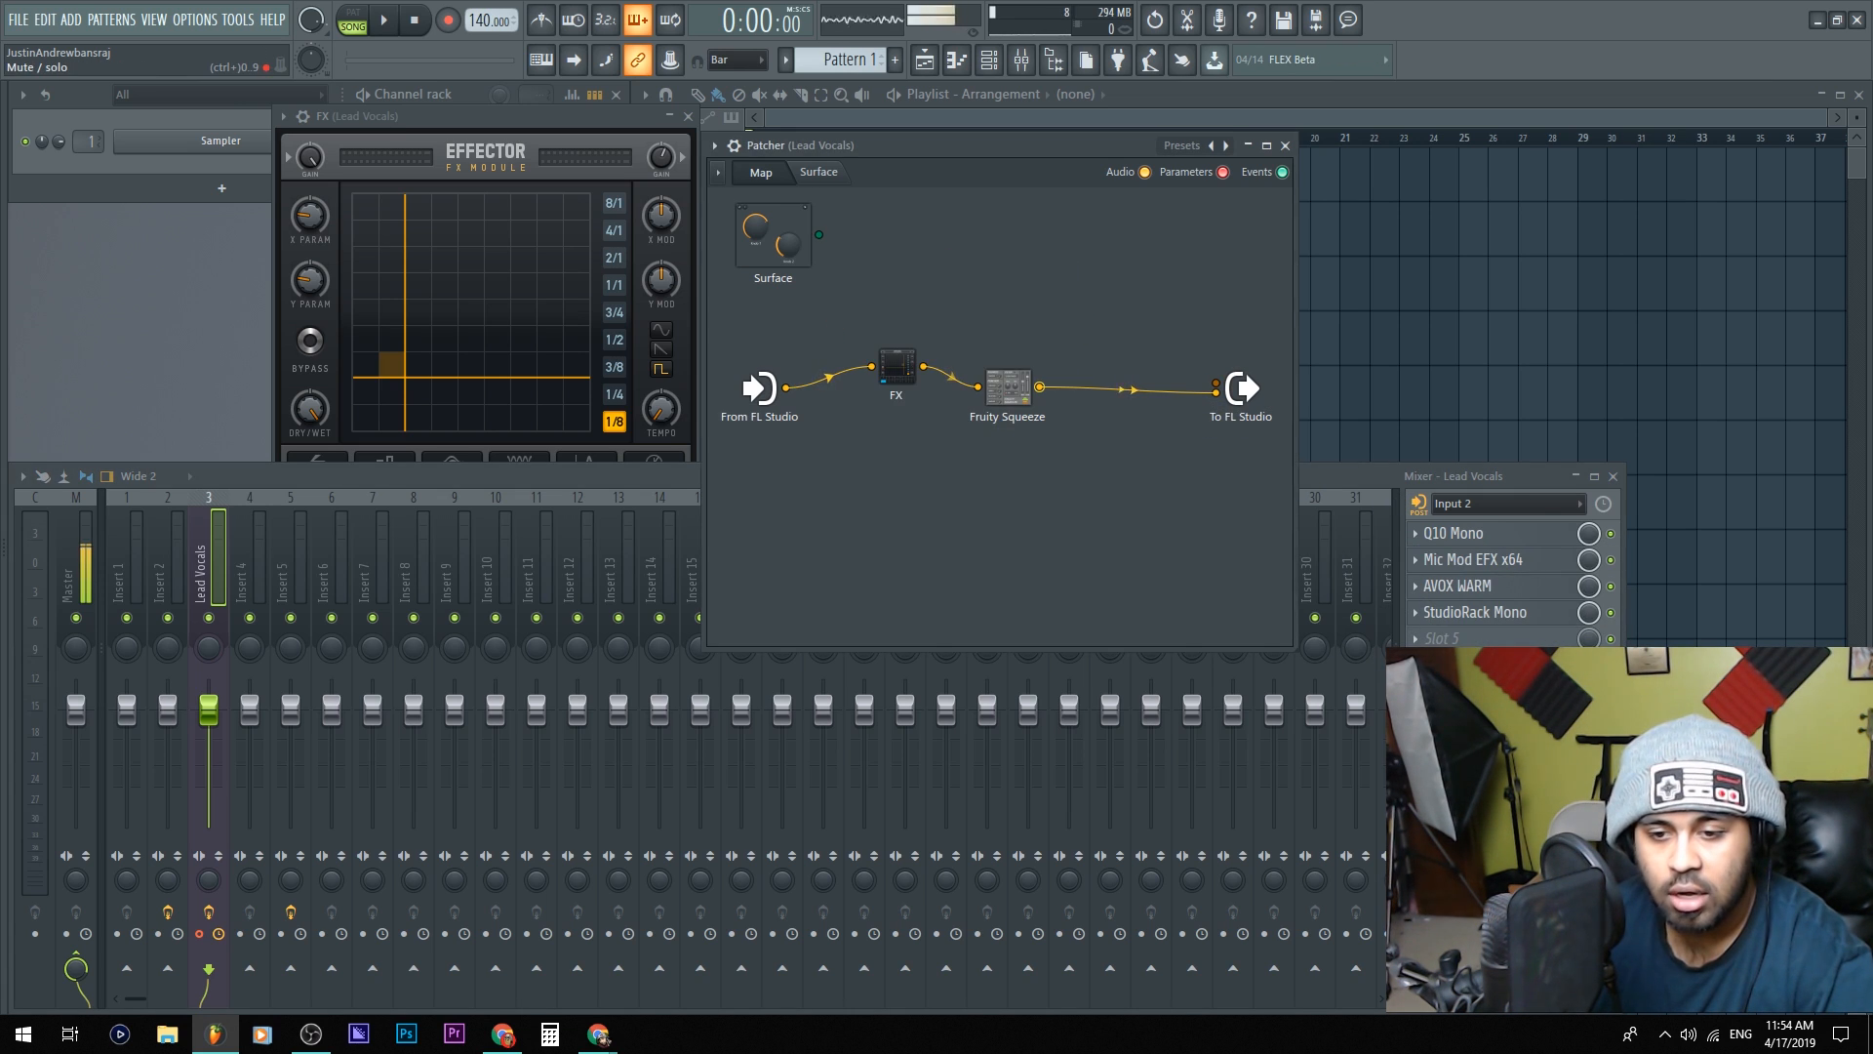
click(1588, 664)
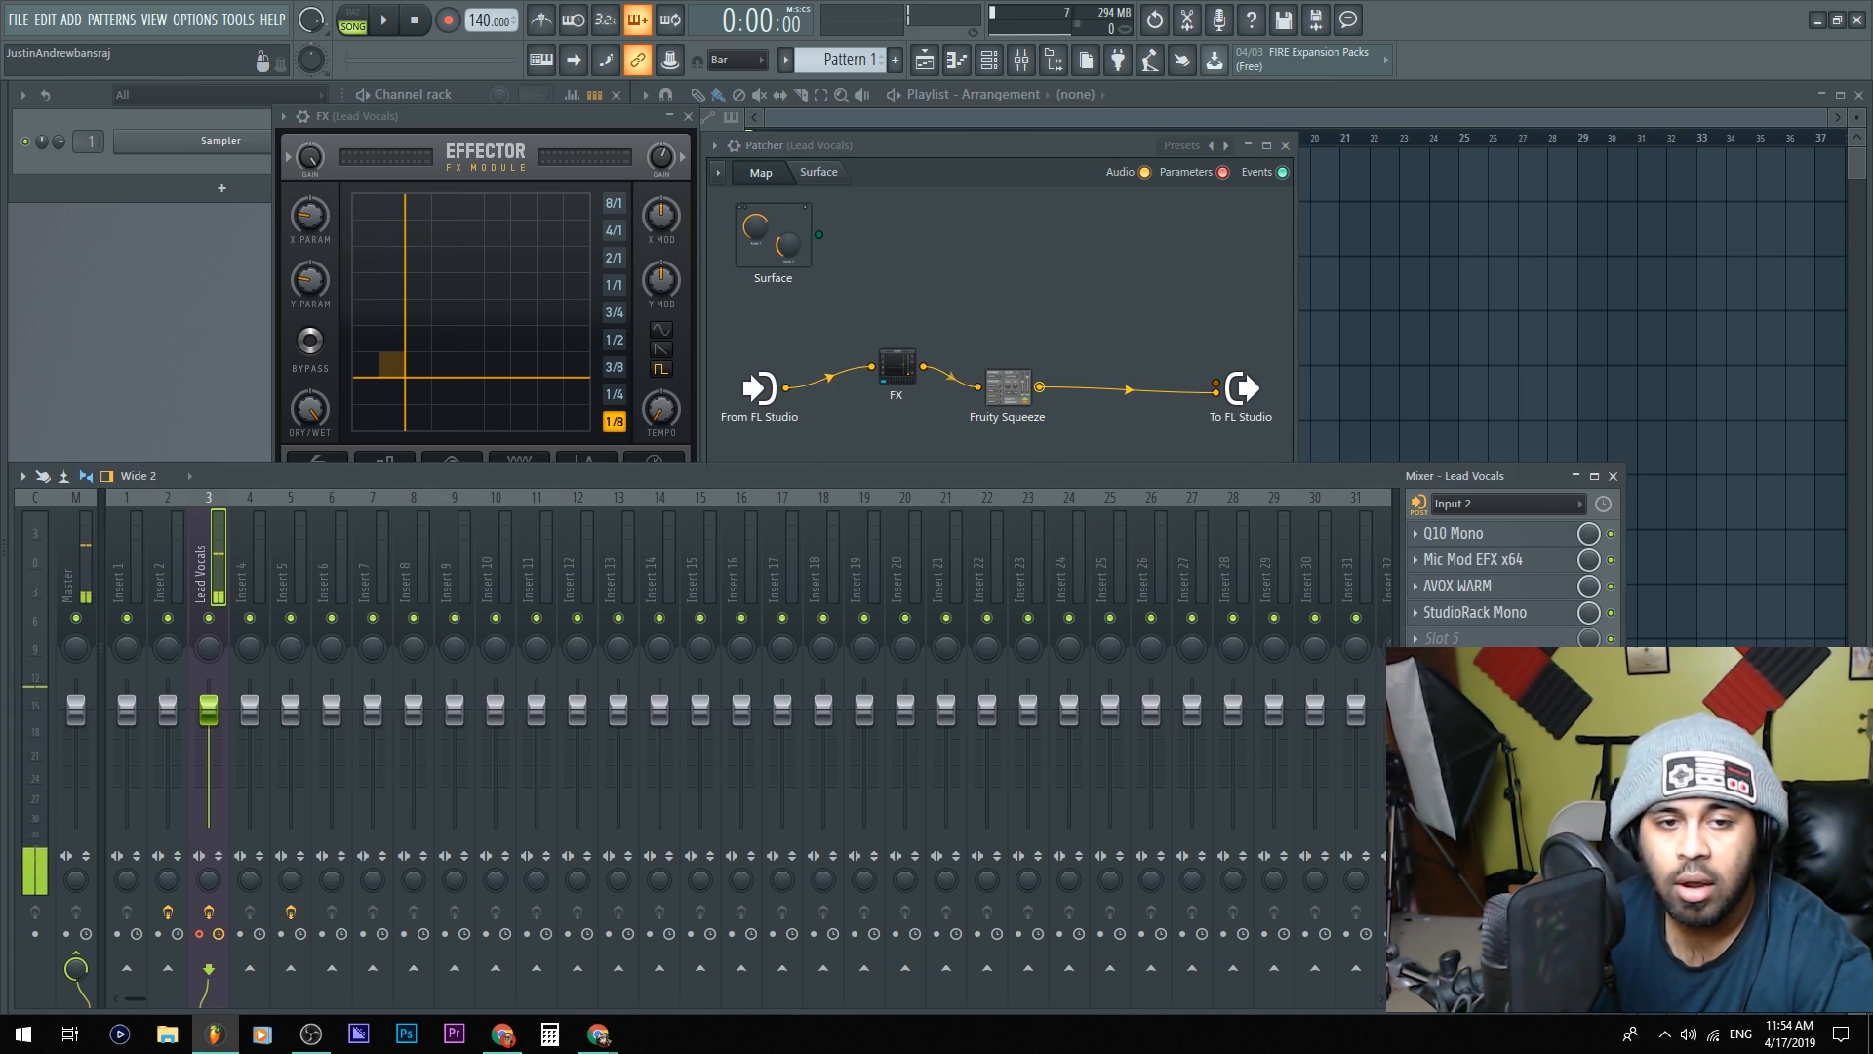
click(788, 391)
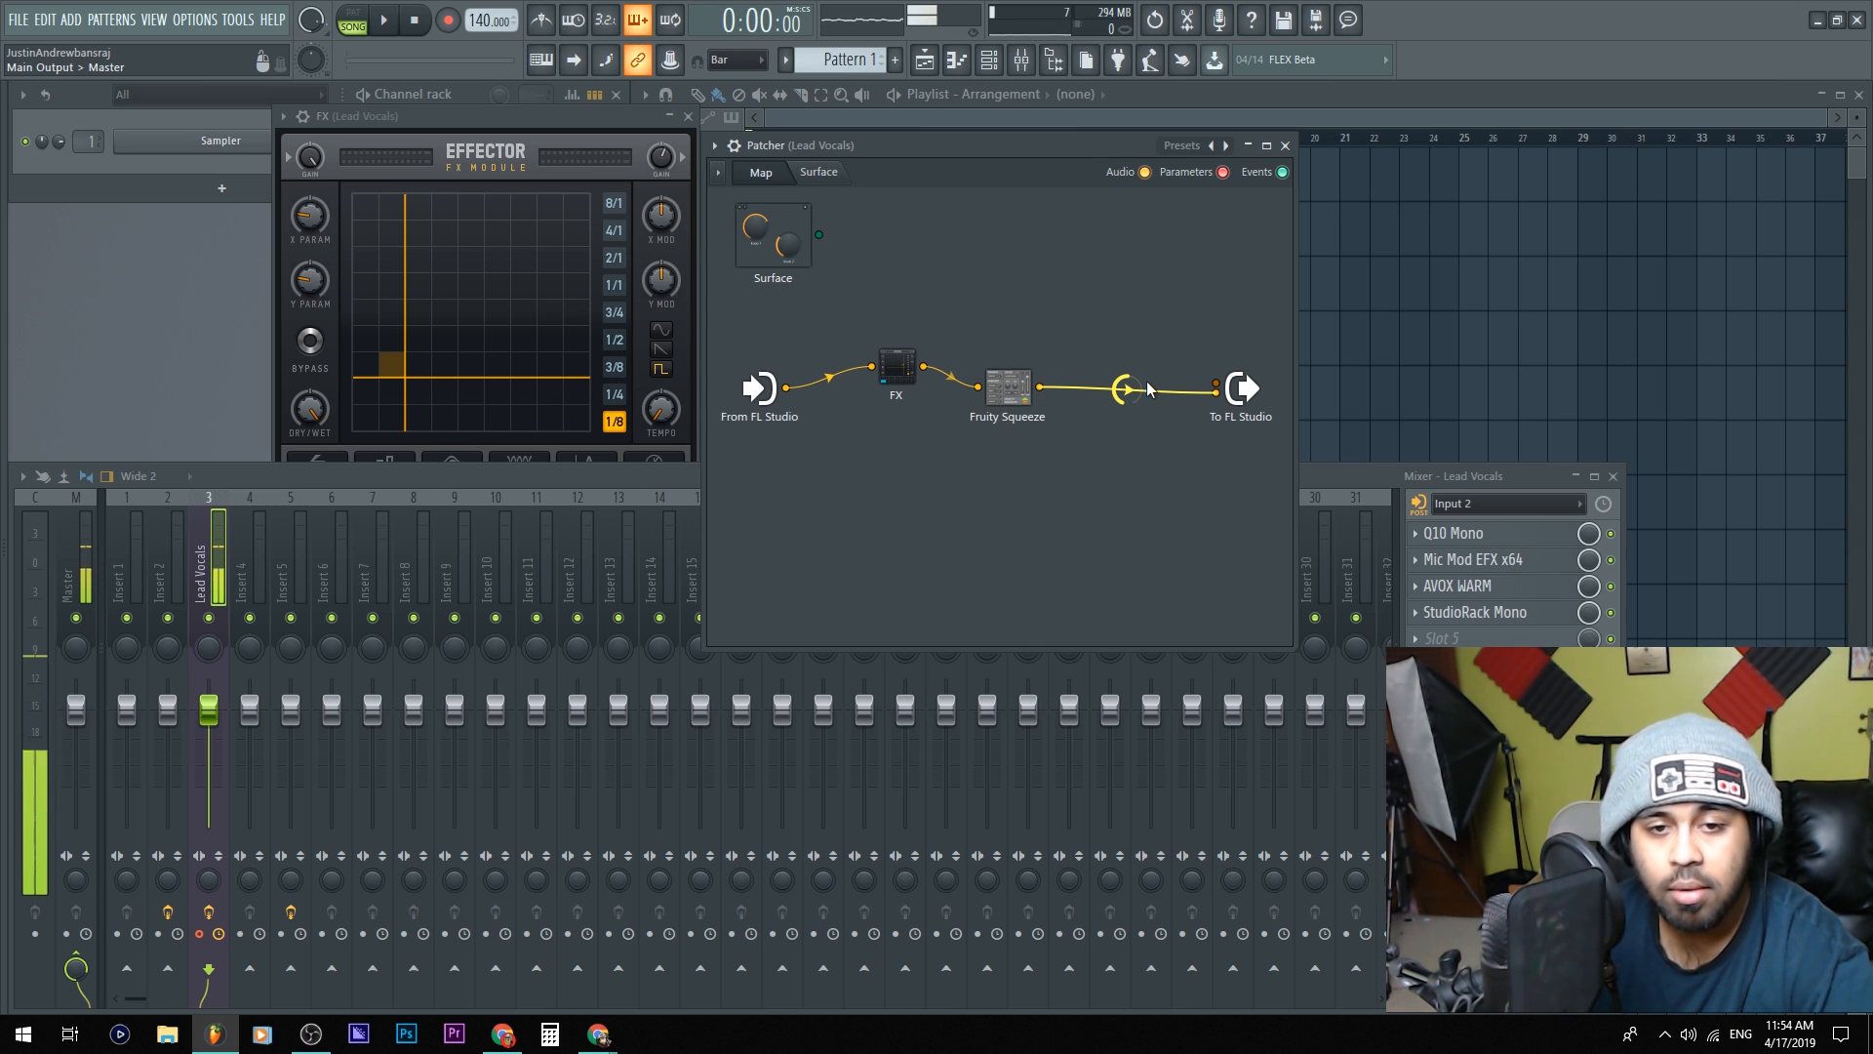
mouse_move(899, 369)
mouse_down()
mouse_move(883, 400)
mouse_move(895, 384)
mouse_up()
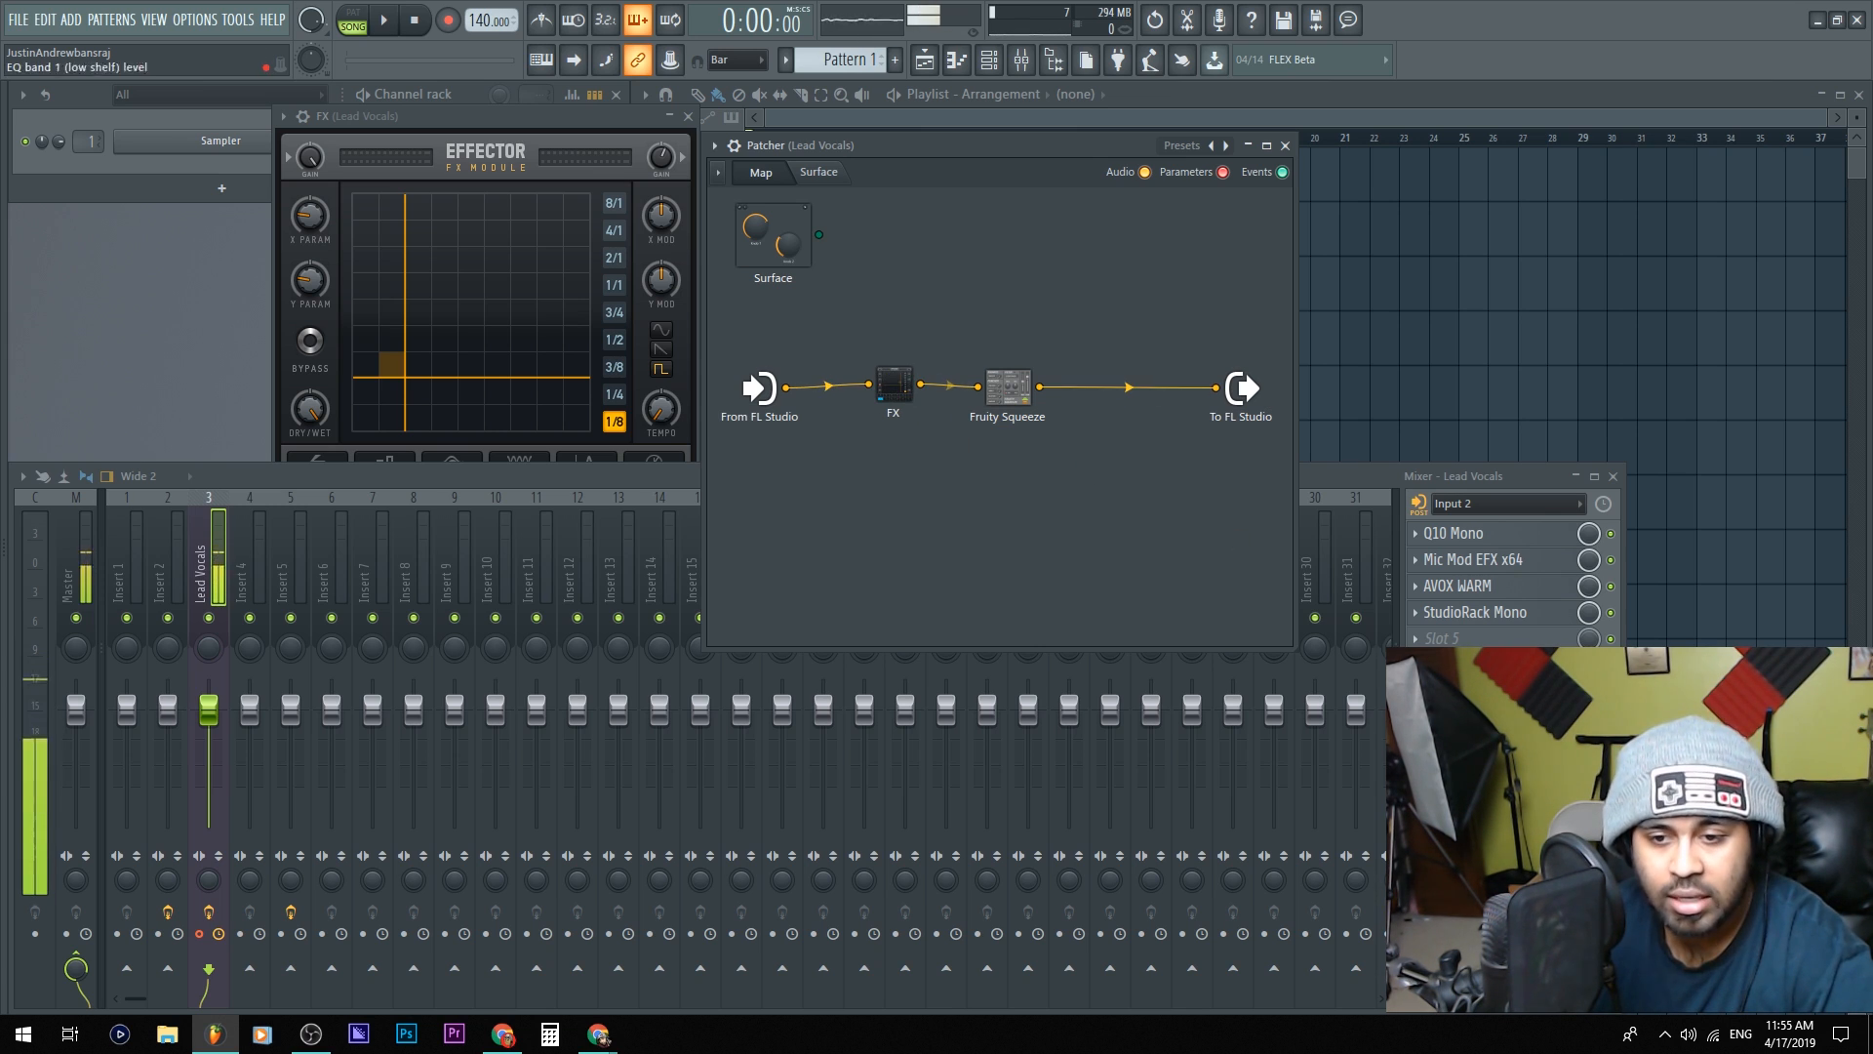
Switch the Patcher slot off and on to compare the vocal with and without the effect chain
click(1611, 771)
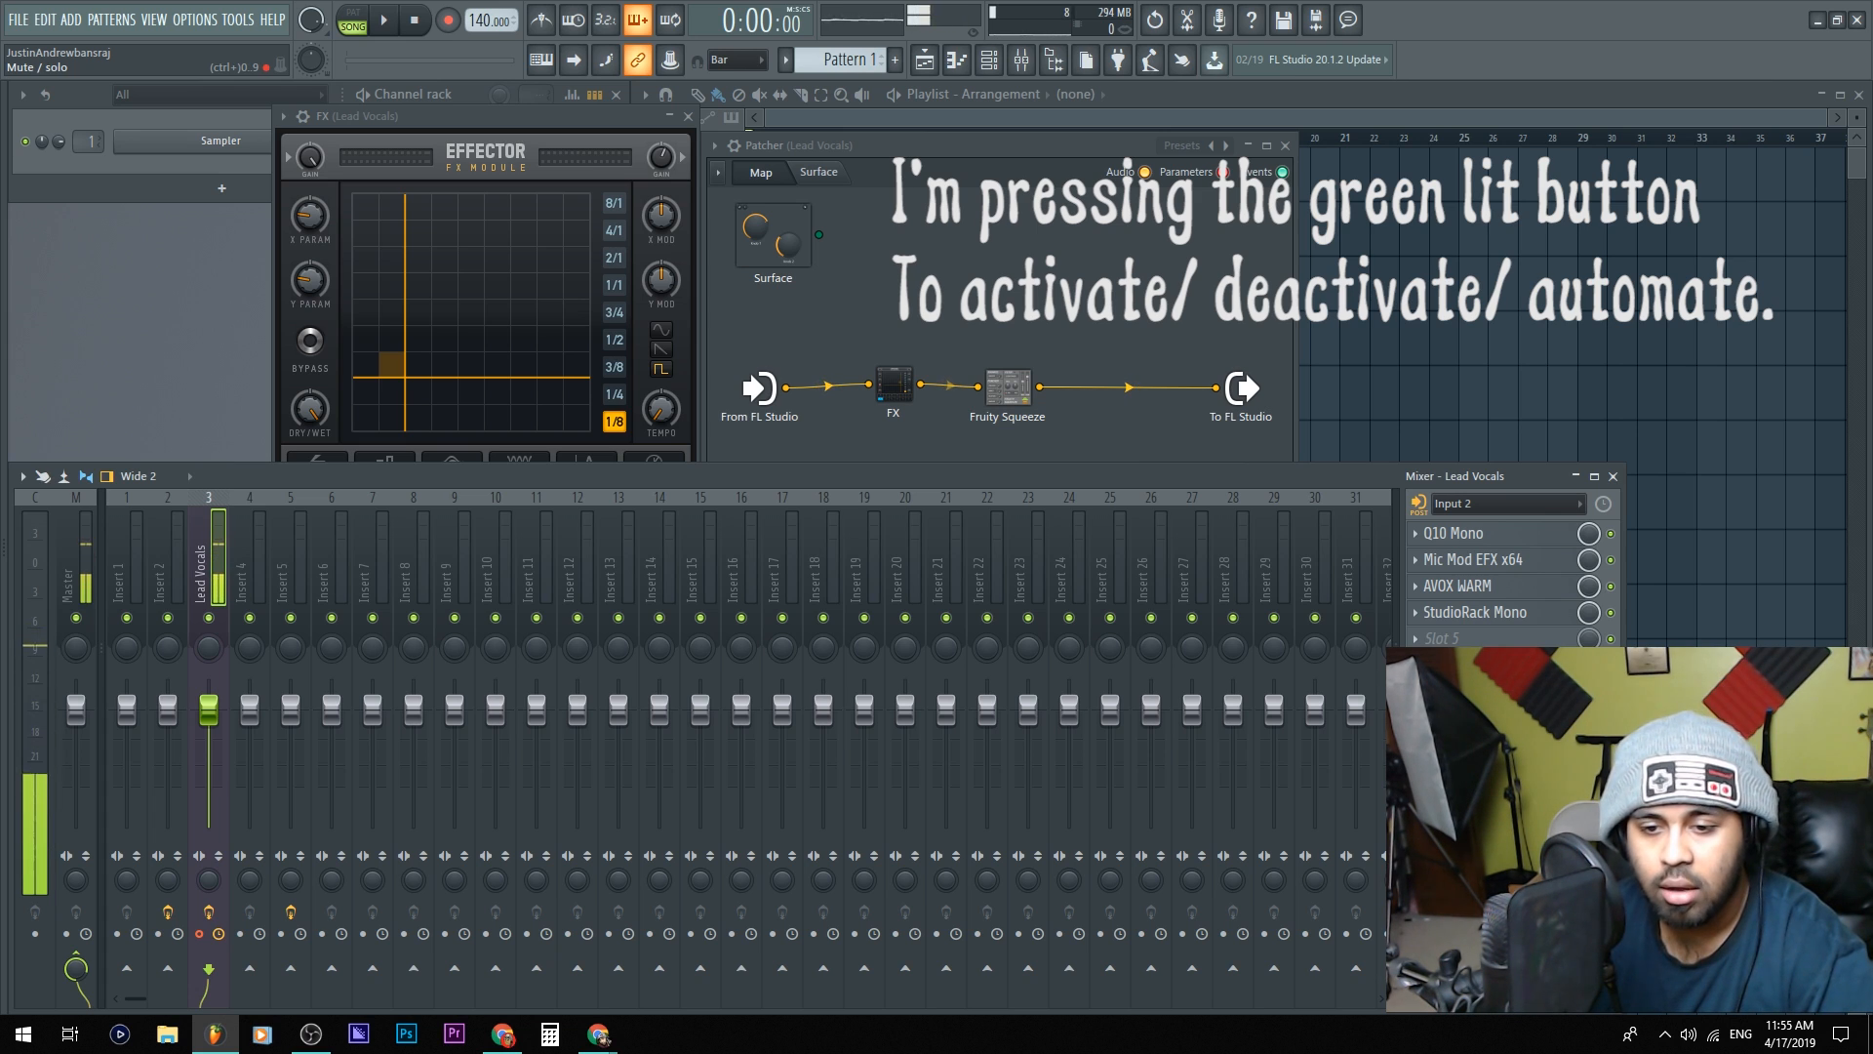
mouse_move(208, 646)
mouse_down()
mouse_move(209, 551)
mouse_move(208, 746)
mouse_move(209, 586)
mouse_move(209, 646)
mouse_up()
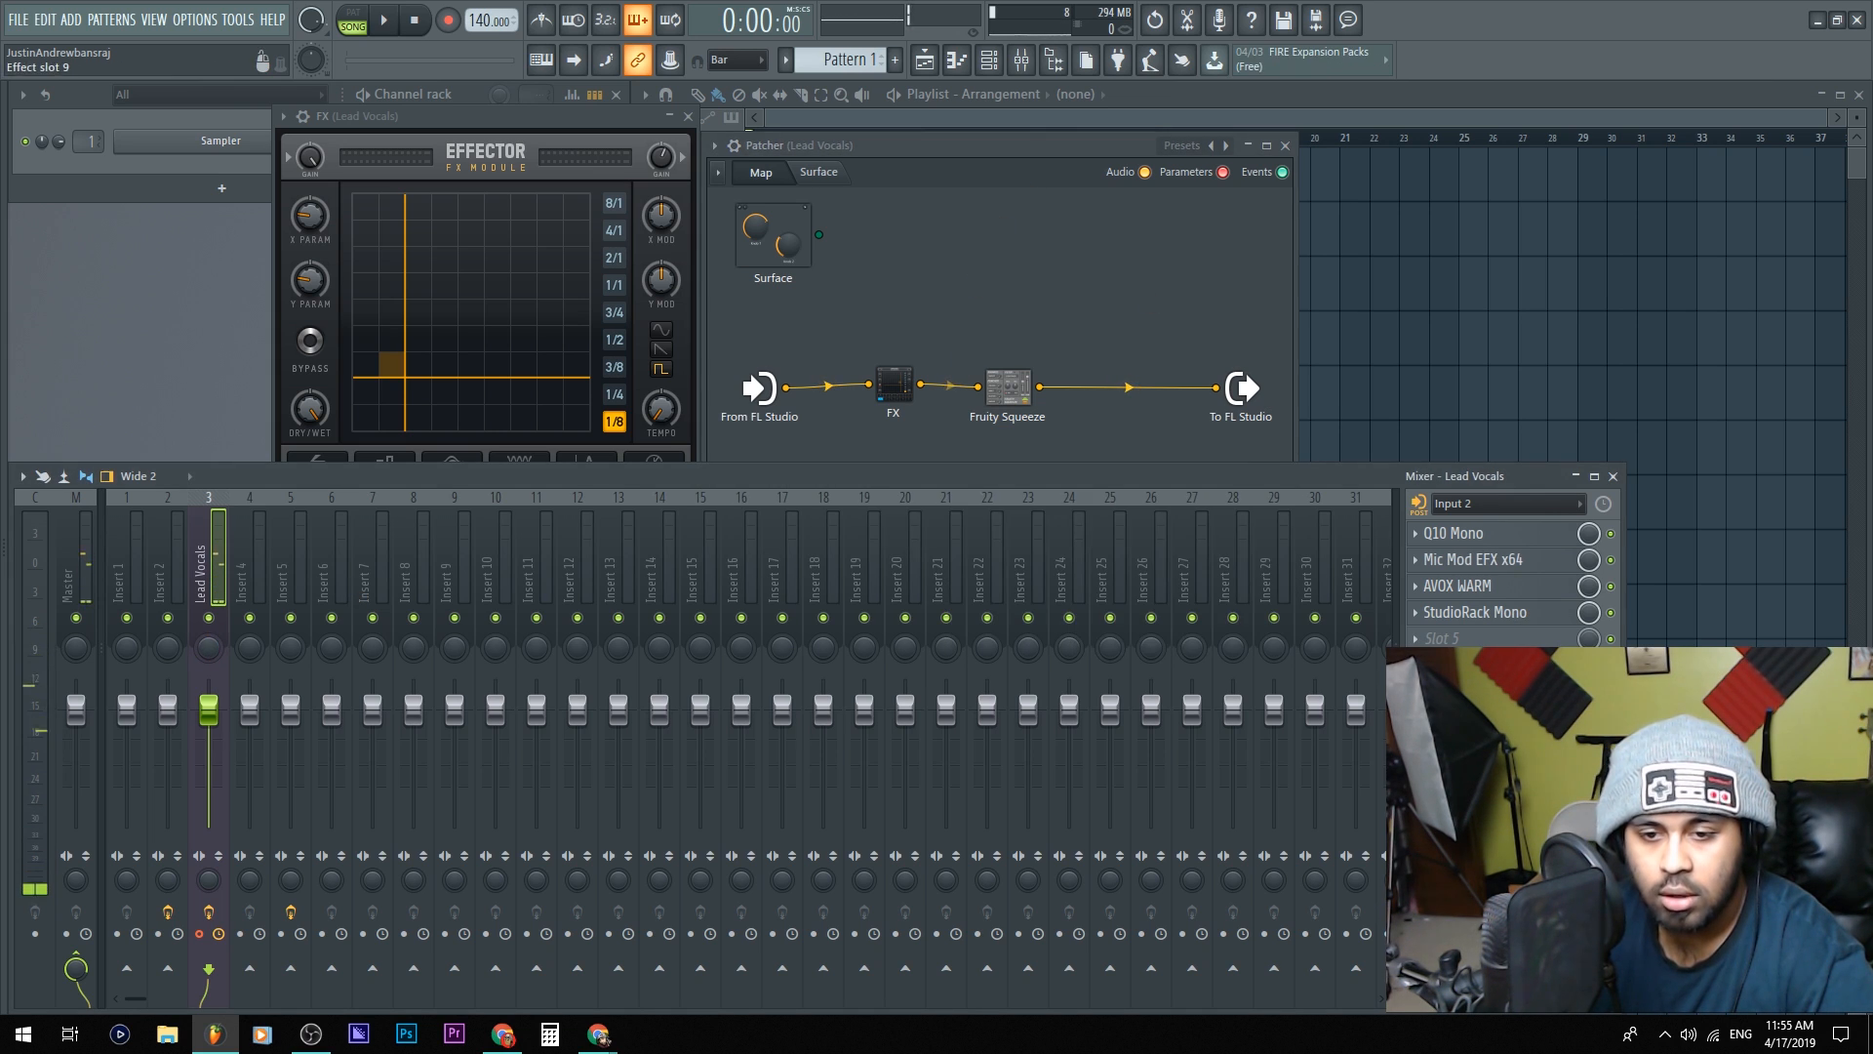
Add Fruity PanOMatic to the Patcher map and route it between Fruity Squeeze and To FL Studio
click(1093, 291)
right_click(1077, 283)
mouse_move(1149, 331)
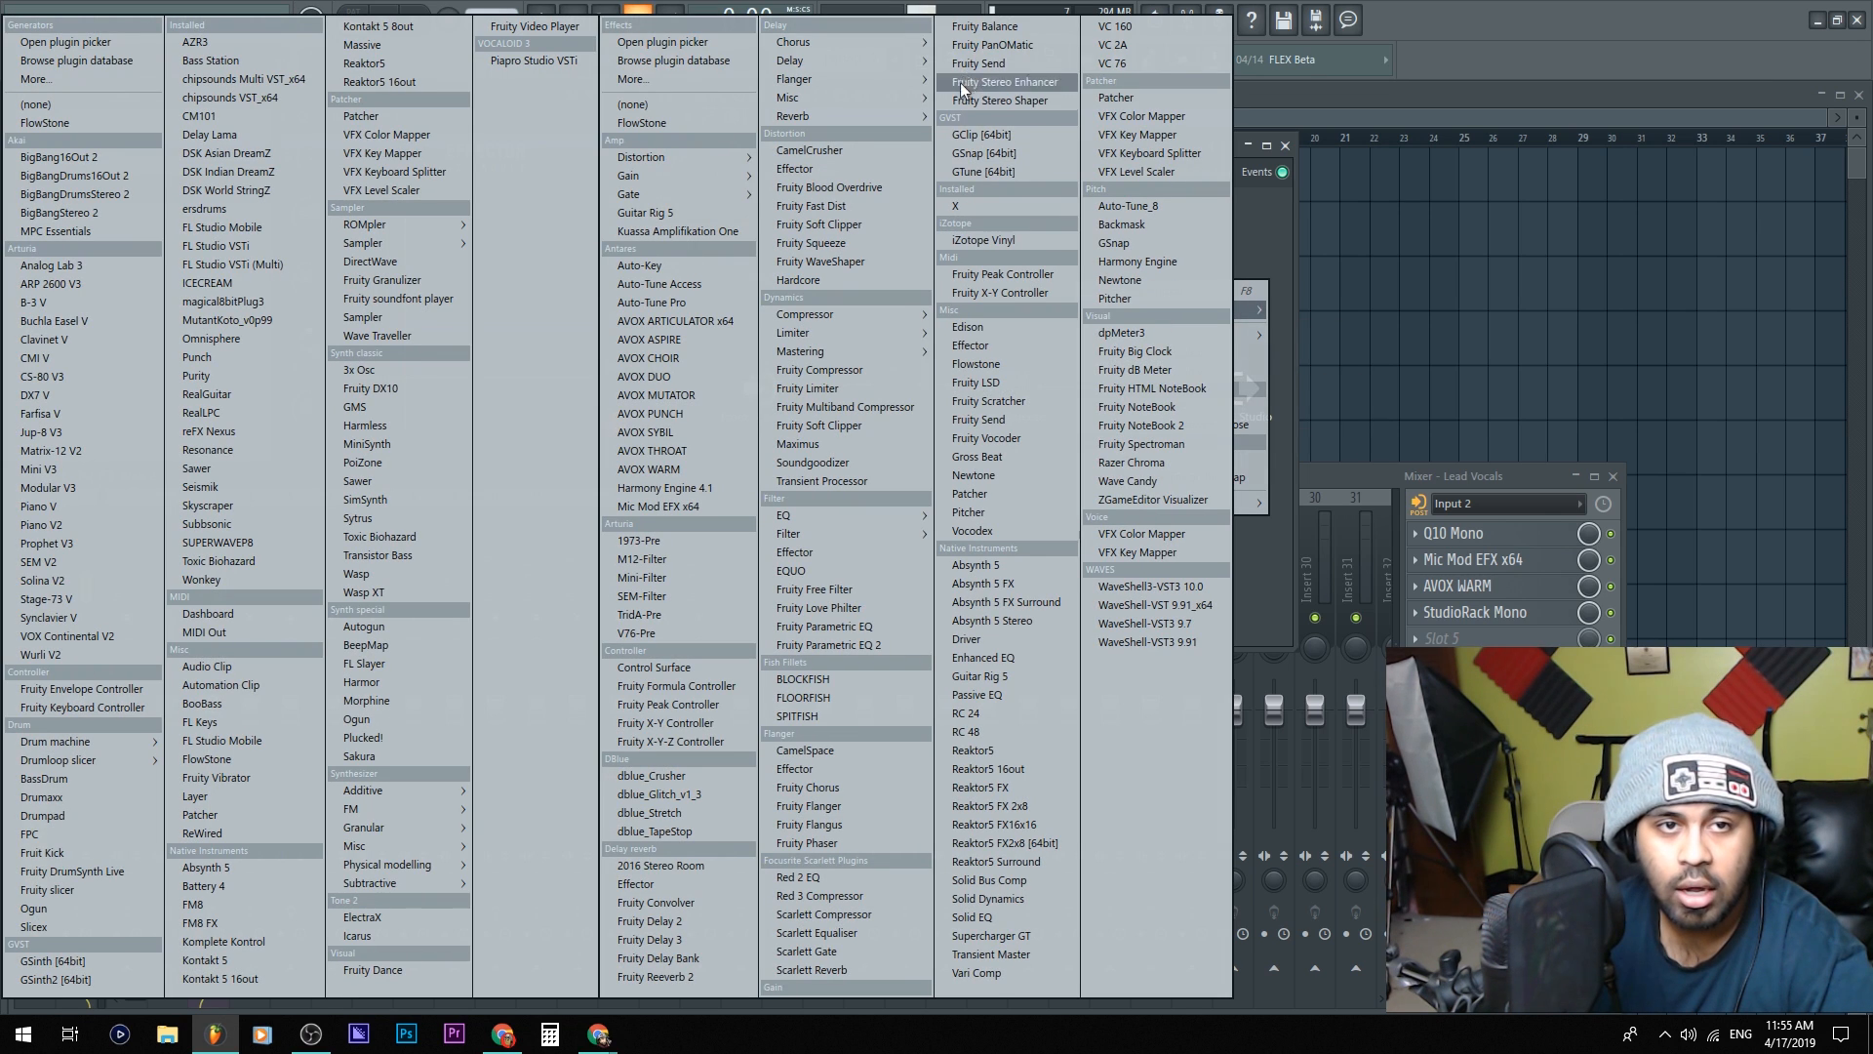
click(1015, 44)
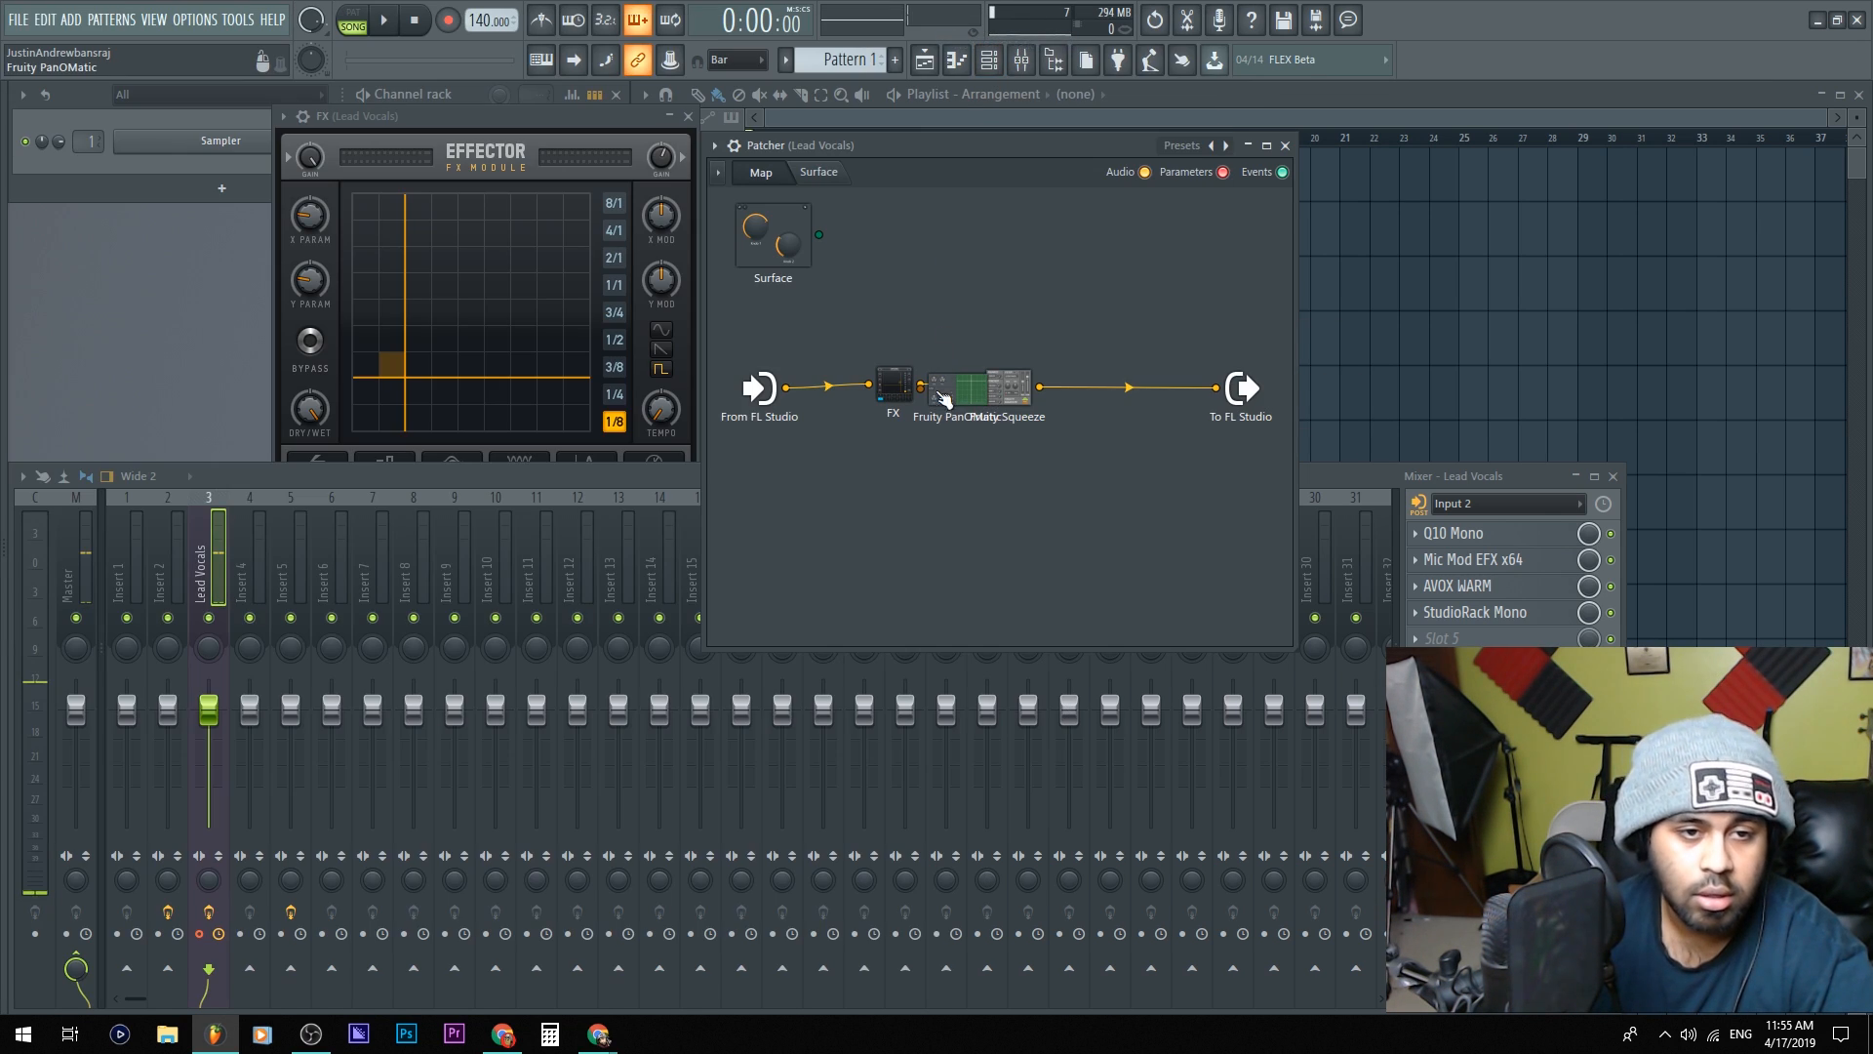
drag(1099, 301, 1146, 310)
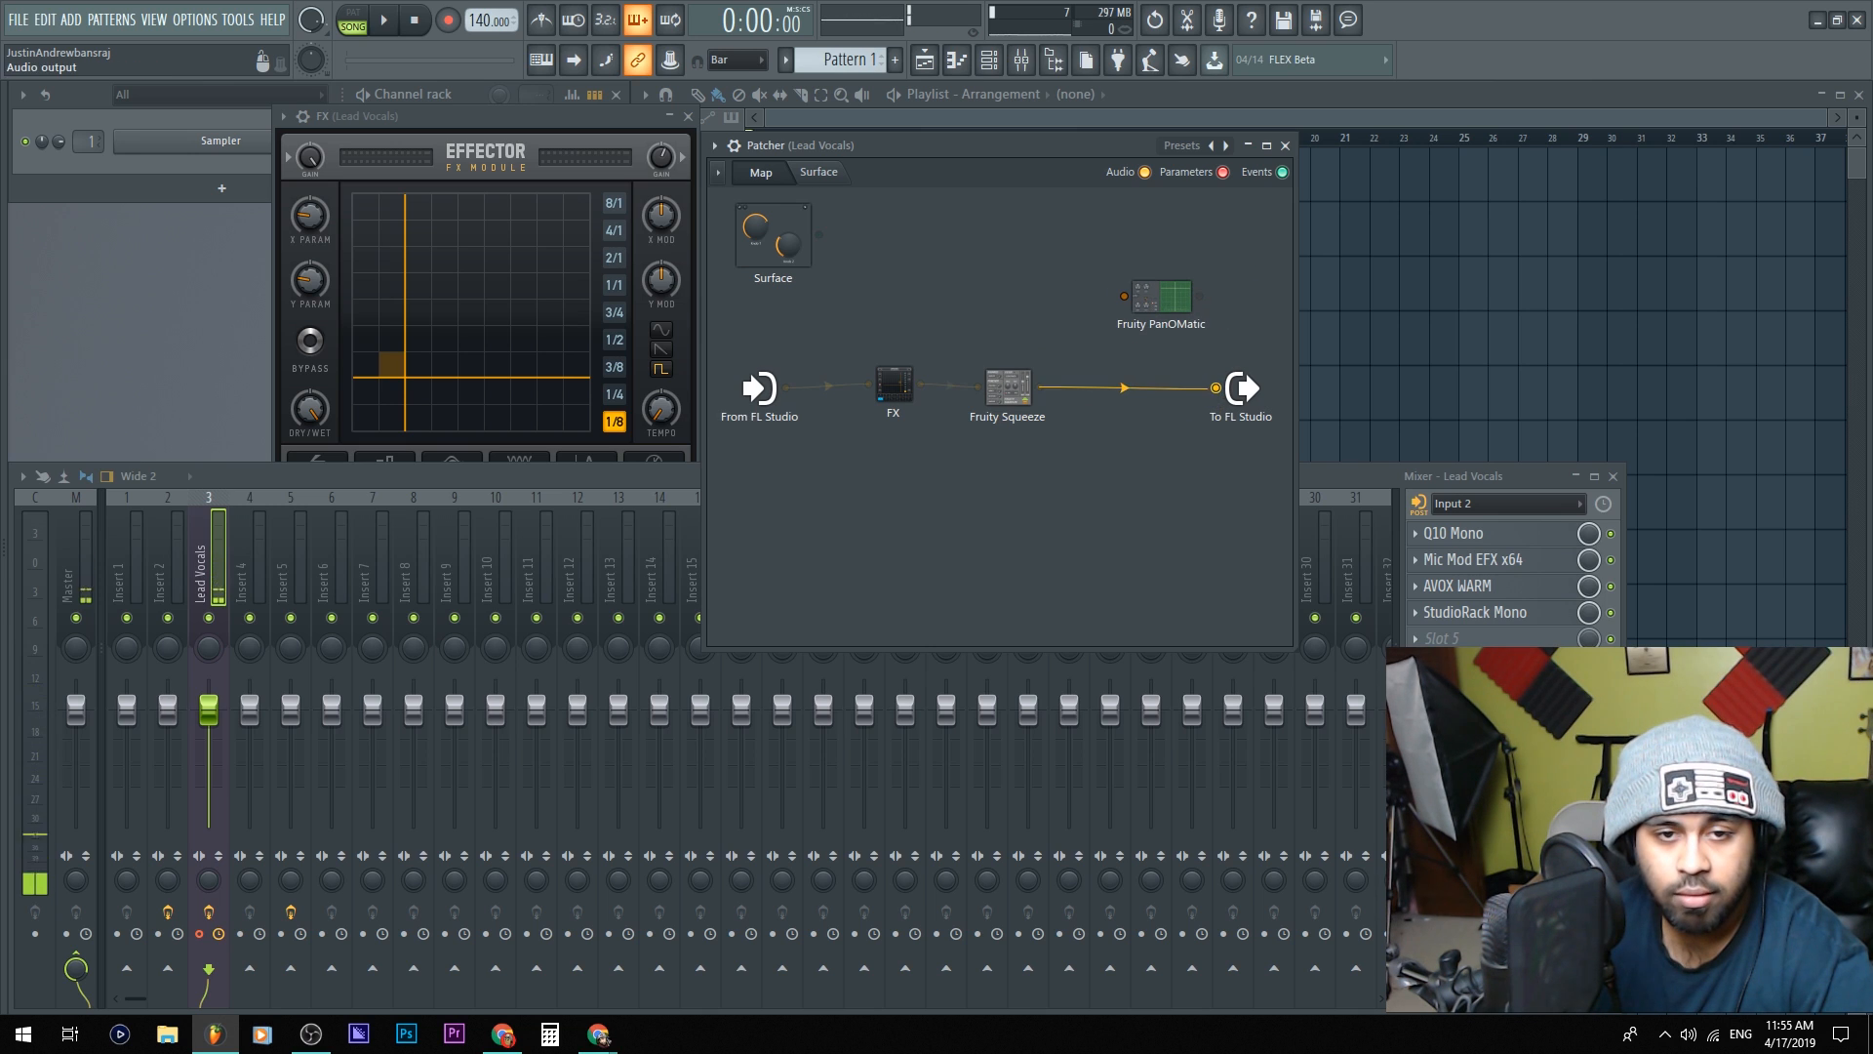
mouse_move(1216, 388)
mouse_down()
mouse_move(1122, 294)
mouse_move(1215, 388)
mouse_up()
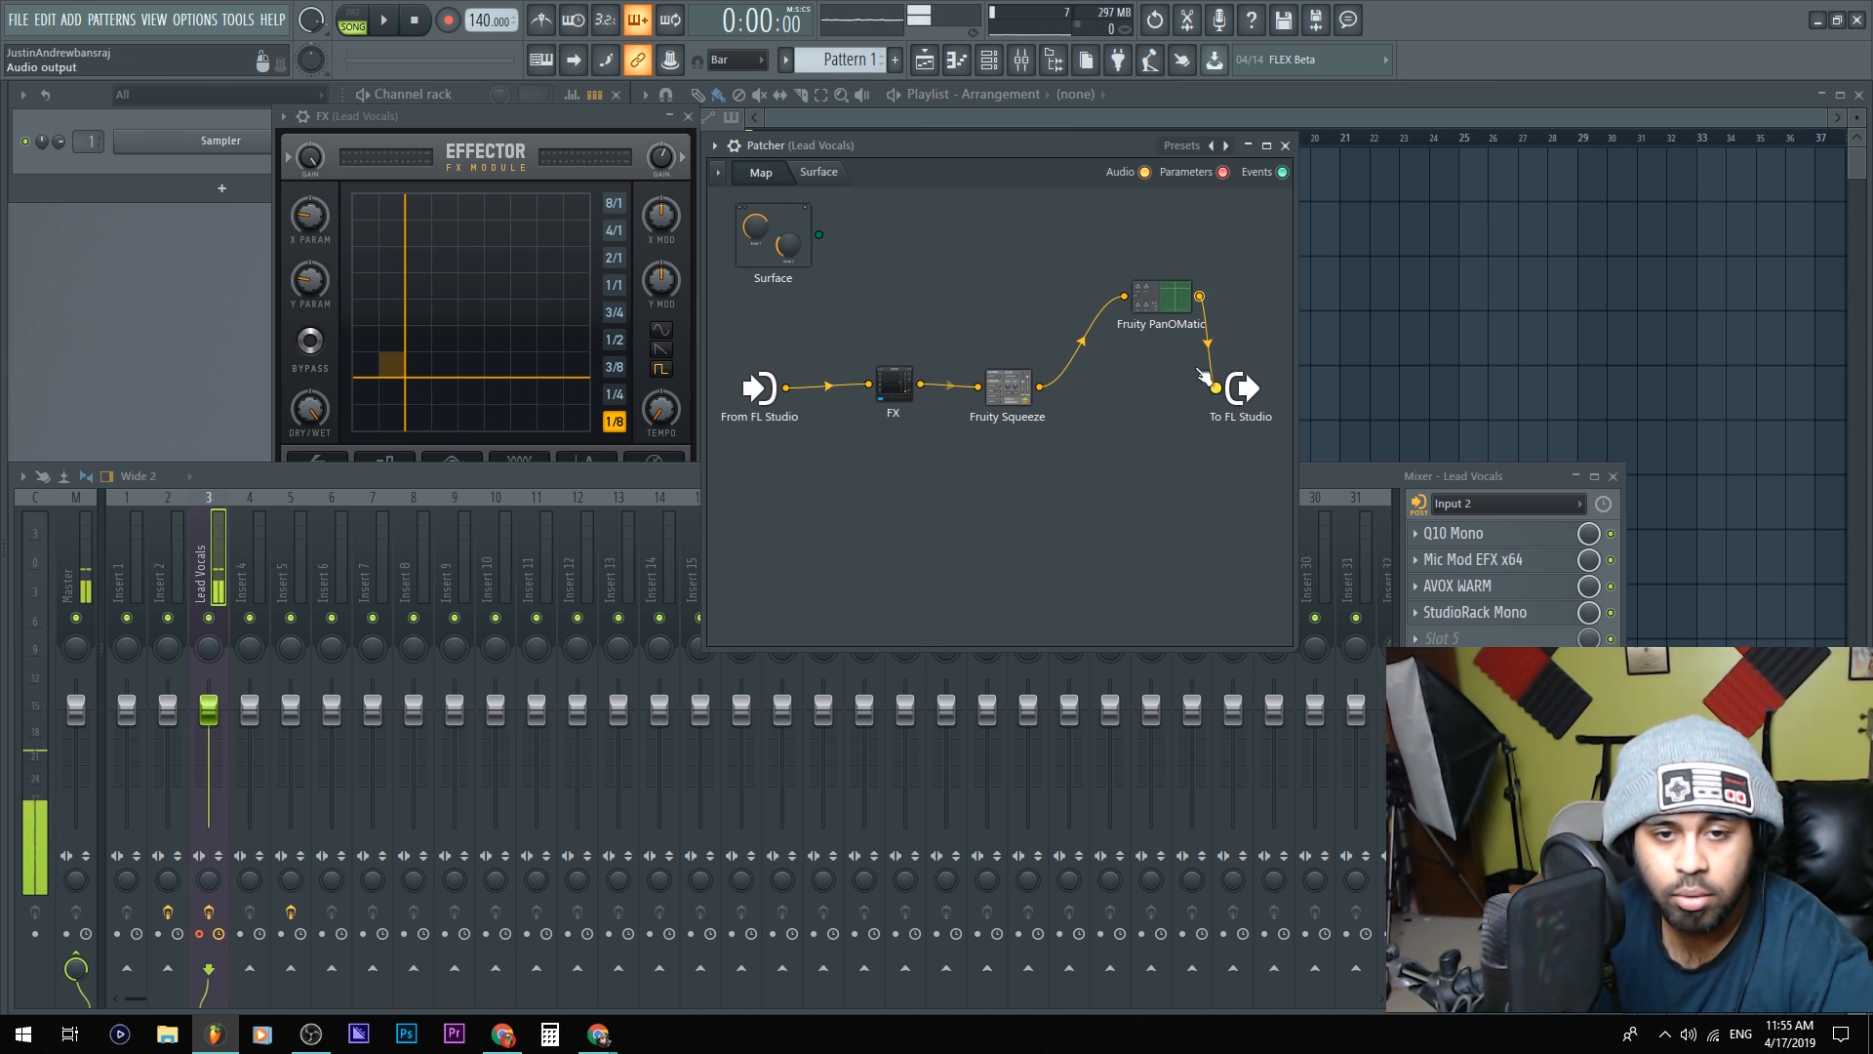
drag(1161, 296, 1155, 371)
Open Fruity PanOMatic, move its window up over the map and set its LFO target to PAN
double_click(1154, 371)
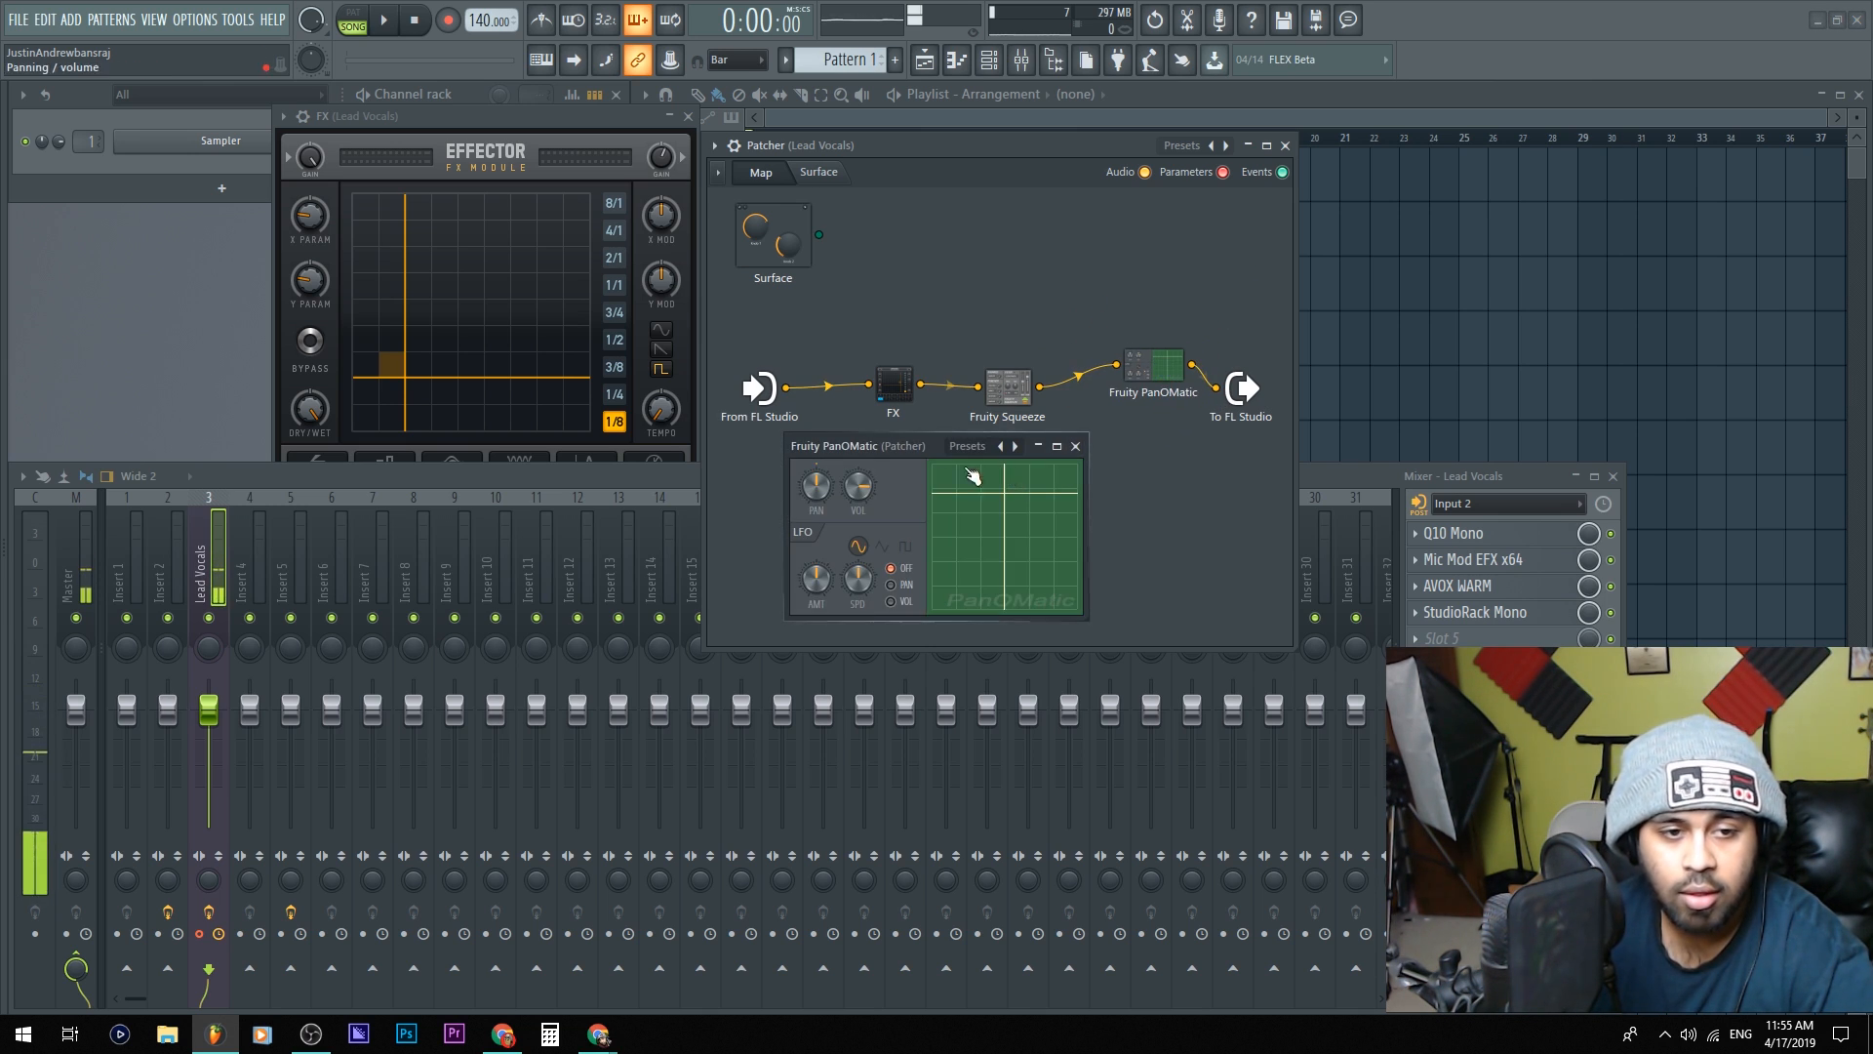
drag(865, 444, 932, 216)
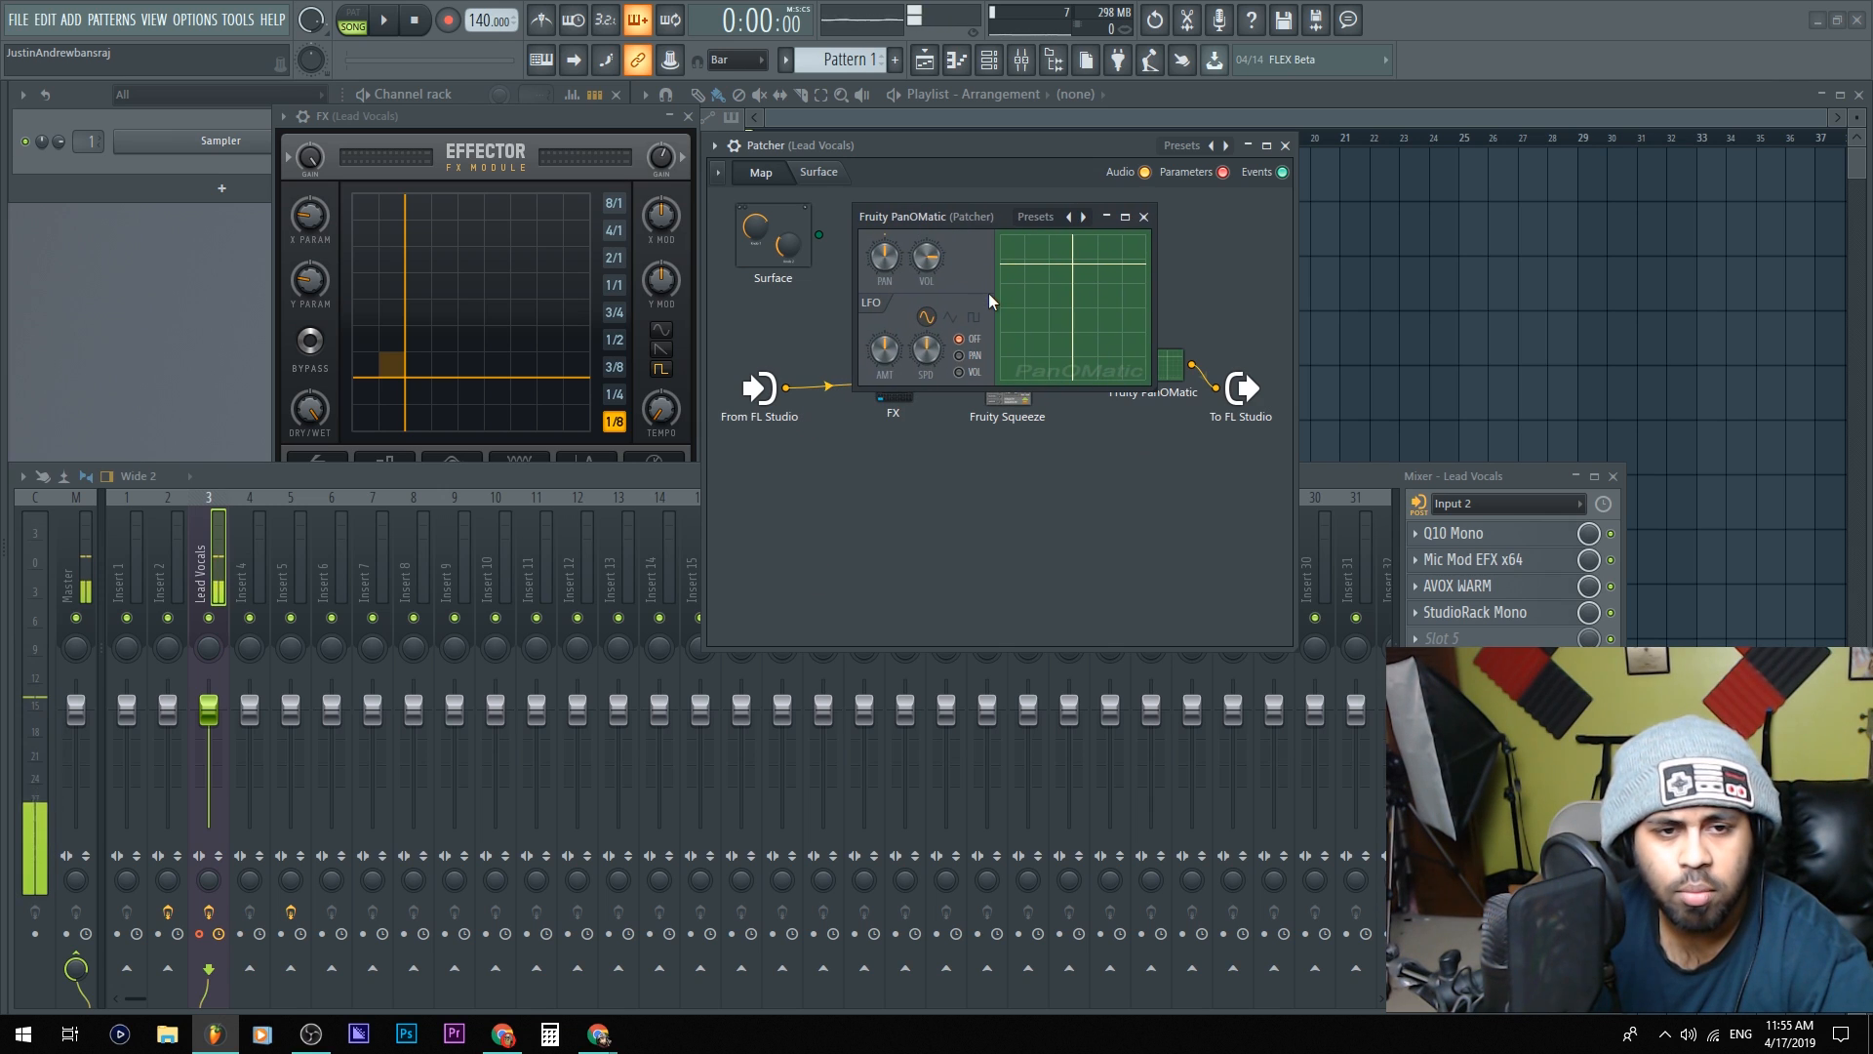
click(972, 355)
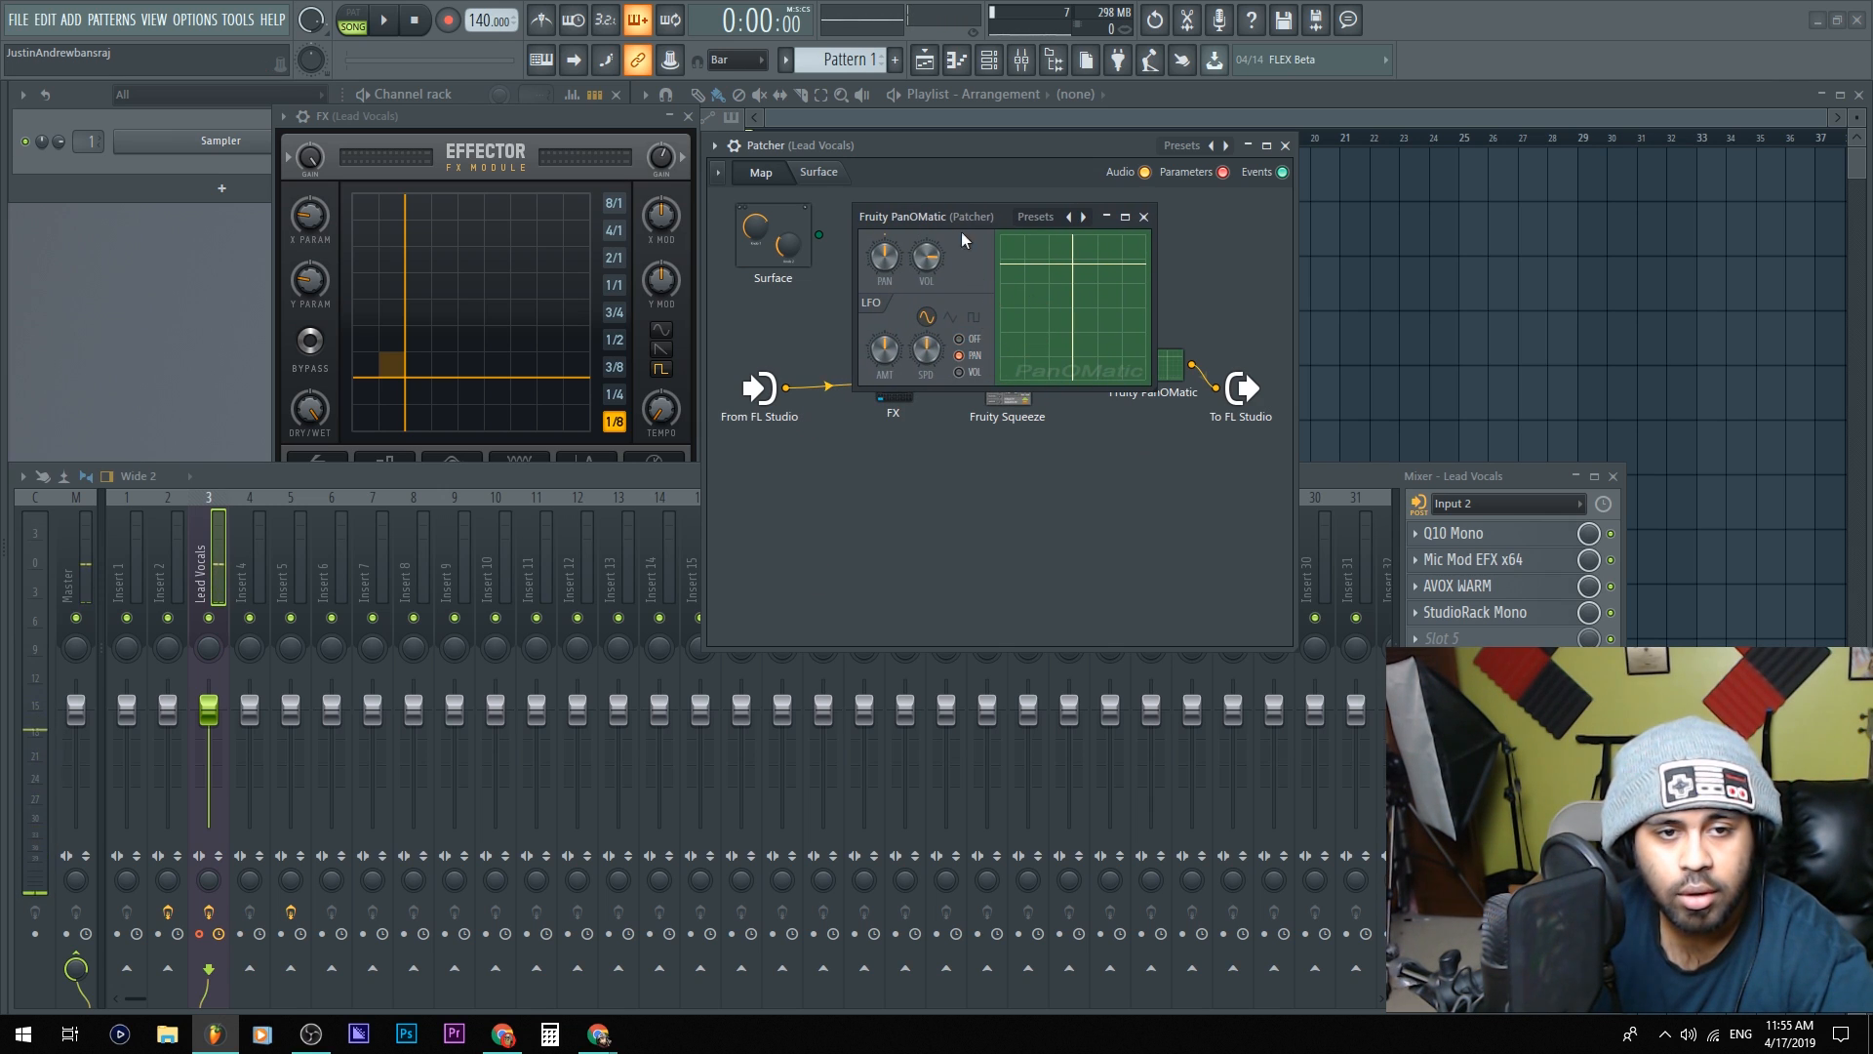
Set Fruity PanOMatic's LFO to the sine shape and raise its AMT and SPD
click(951, 316)
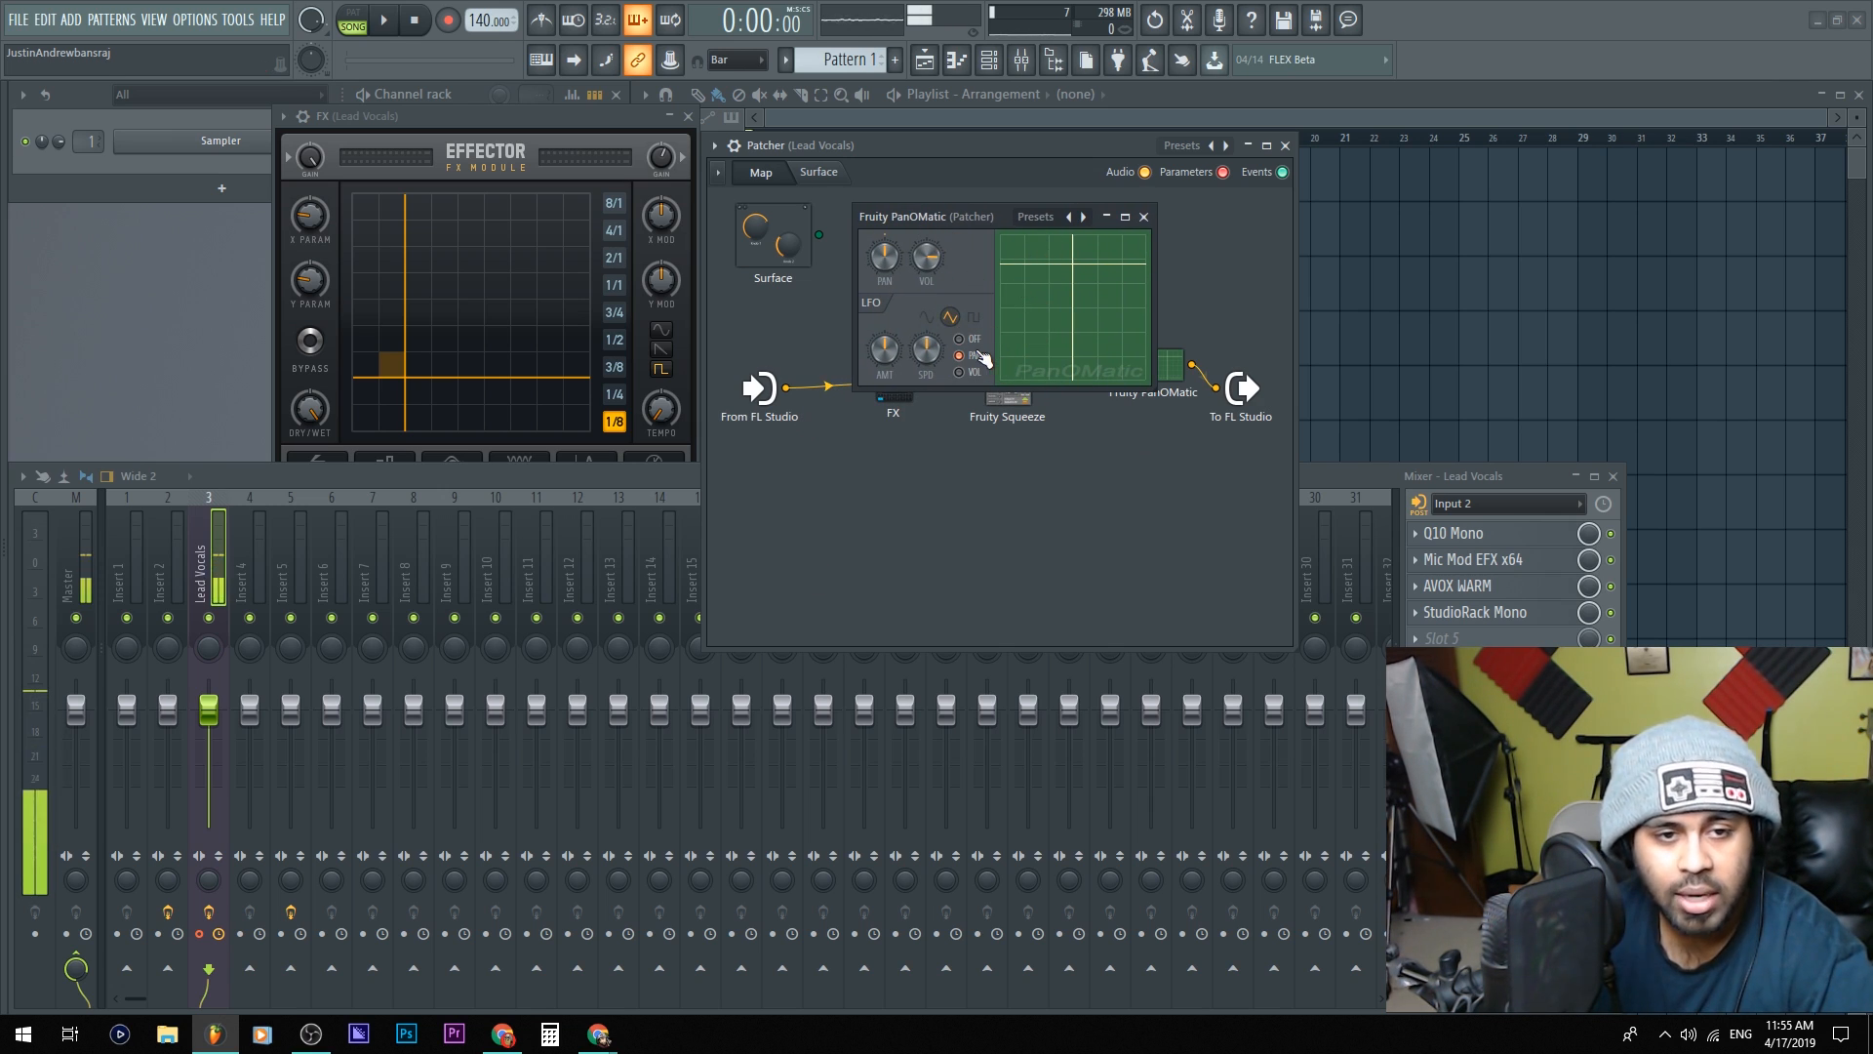
click(926, 316)
mouse_move(892, 355)
mouse_down()
mouse_move(891, 317)
mouse_move(924, 340)
mouse_up()
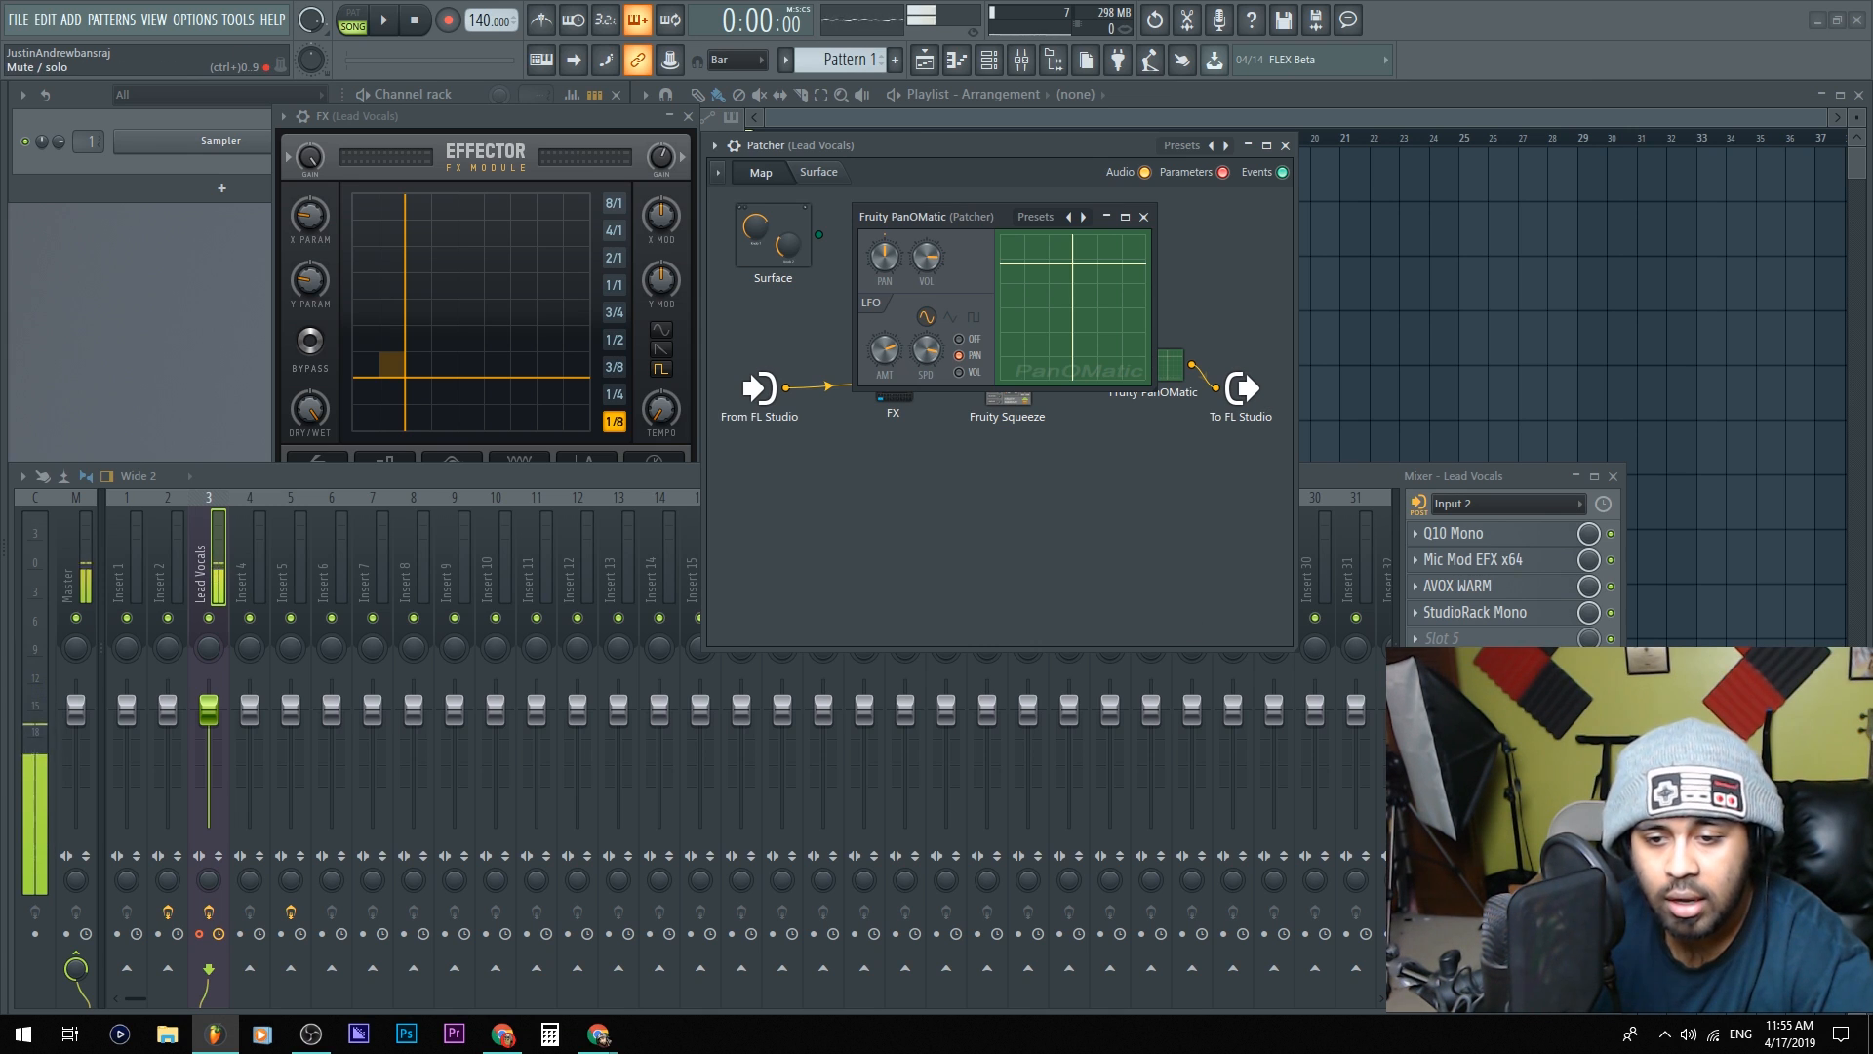
click(1611, 692)
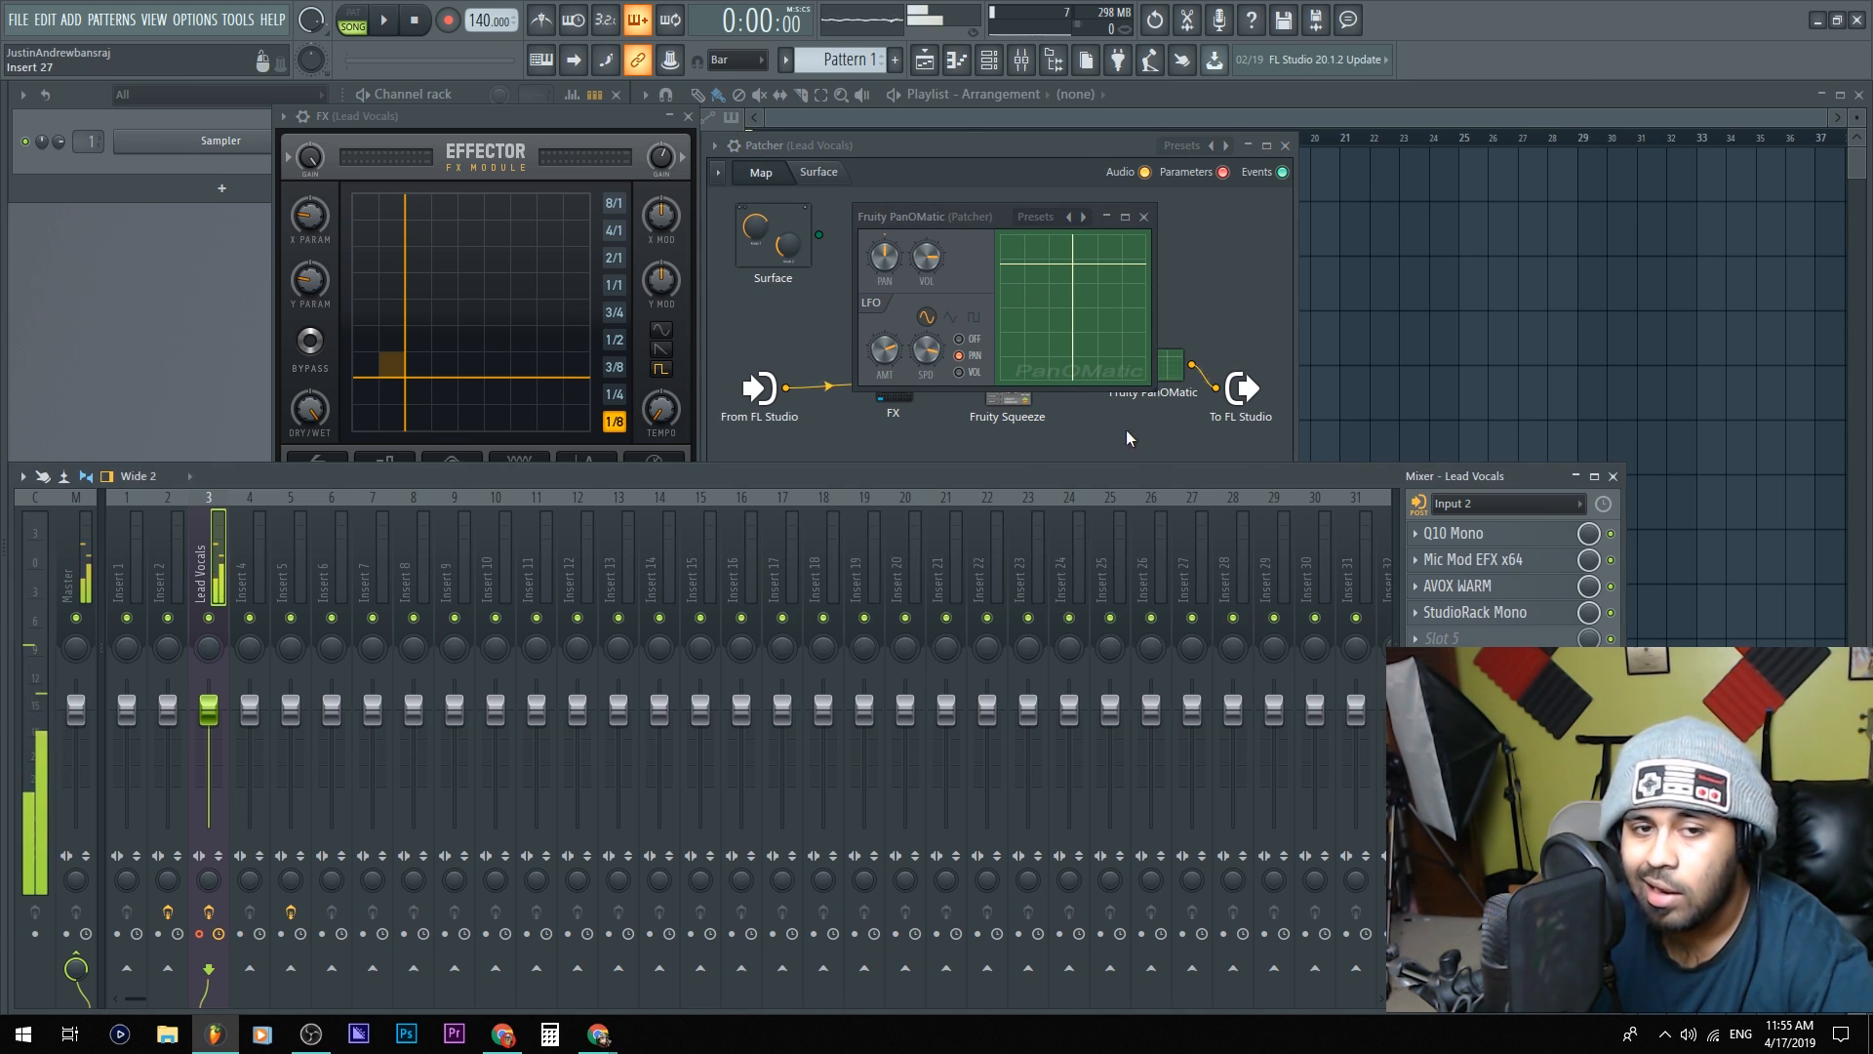
drag(926, 352, 926, 327)
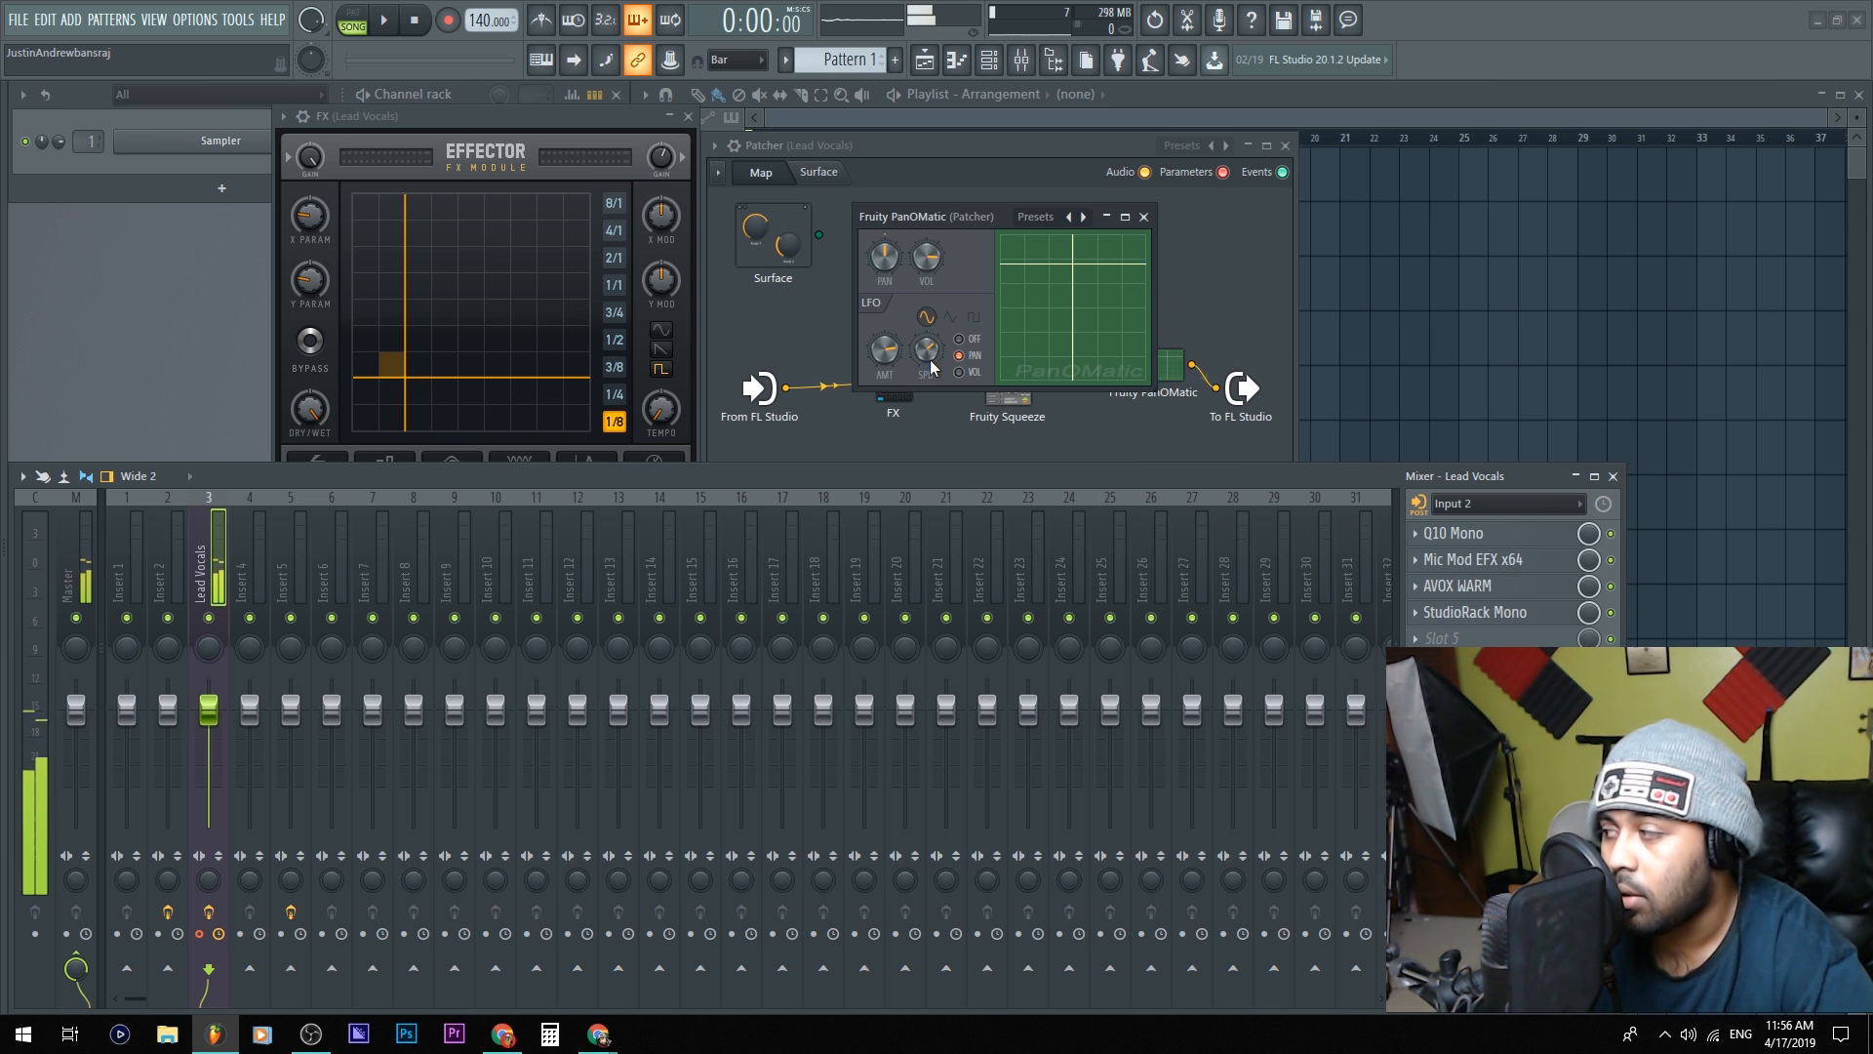
Delete the standalone Effector and Fruity Squeeze from the Lead Vocals effect slots, leaving the Patcher
key(space)
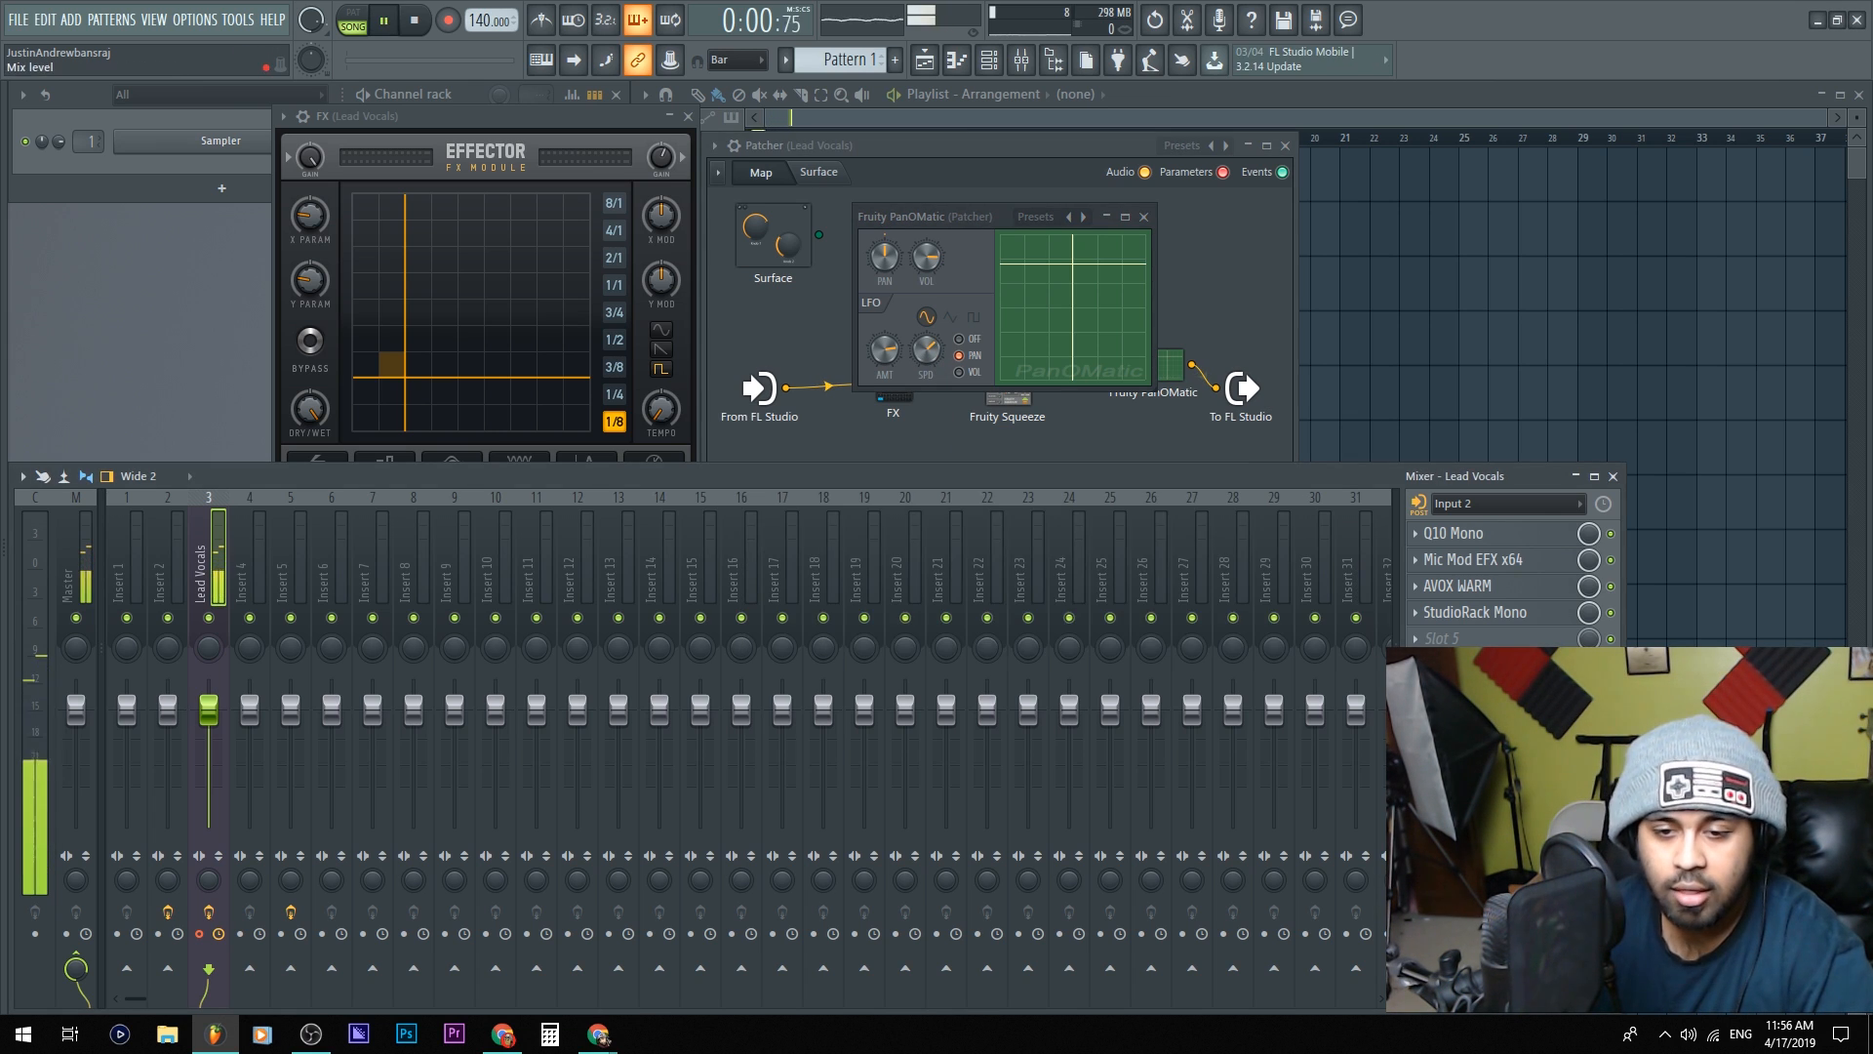
click(1416, 533)
click(1464, 571)
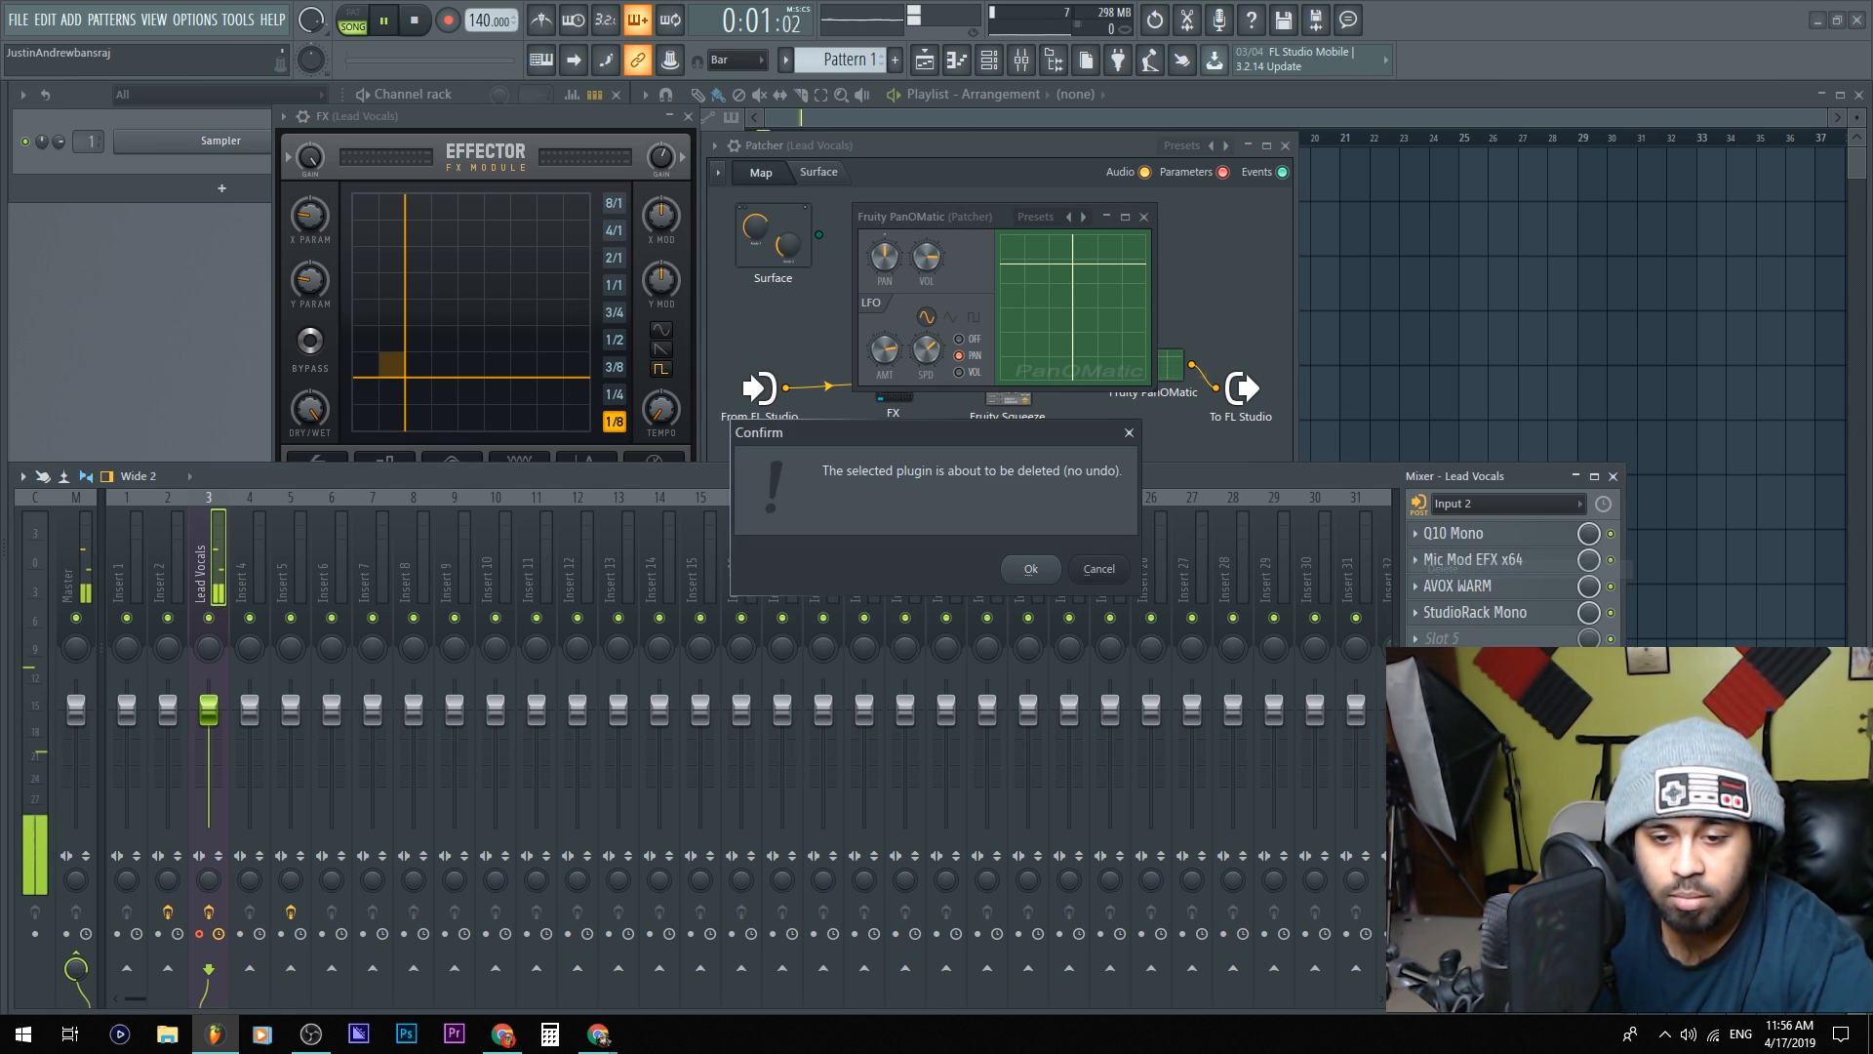
key(Return)
click(1415, 744)
click(1445, 576)
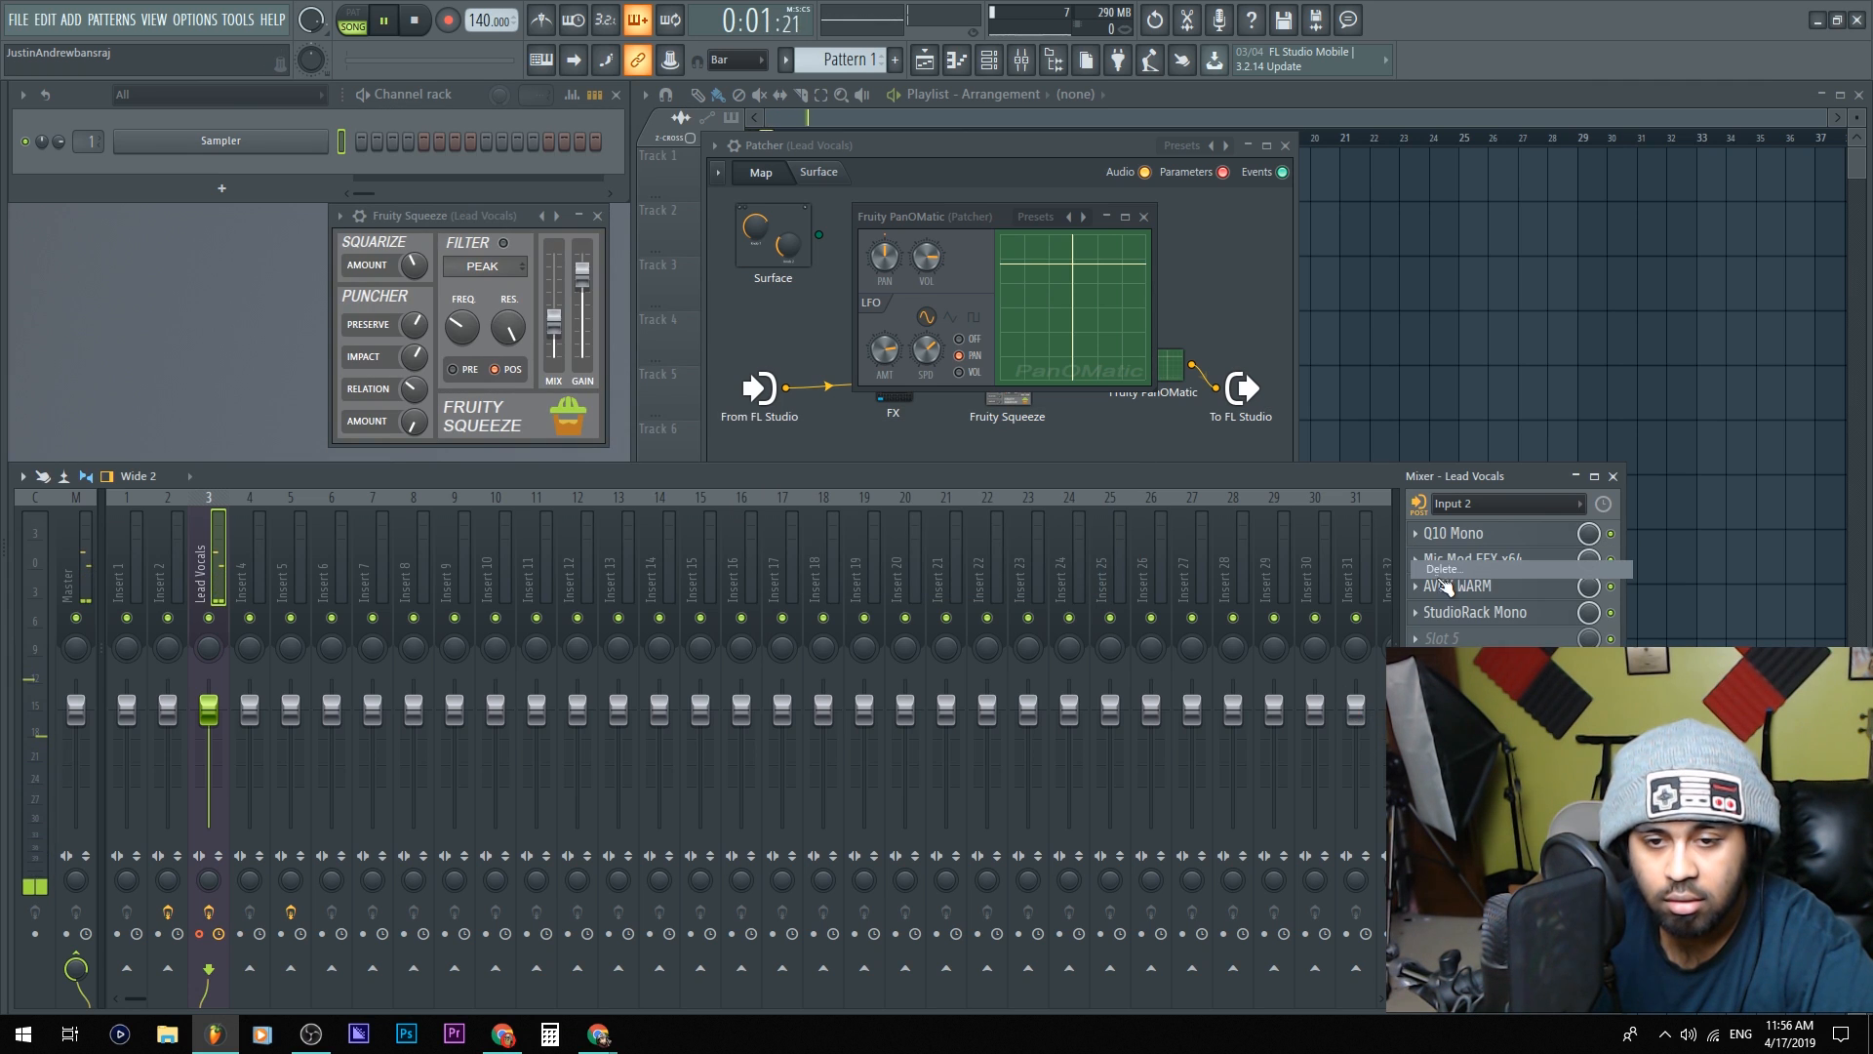
key(Return)
Move the Patcher up to Slot 5, directly below StudioRack Mono
click(1415, 770)
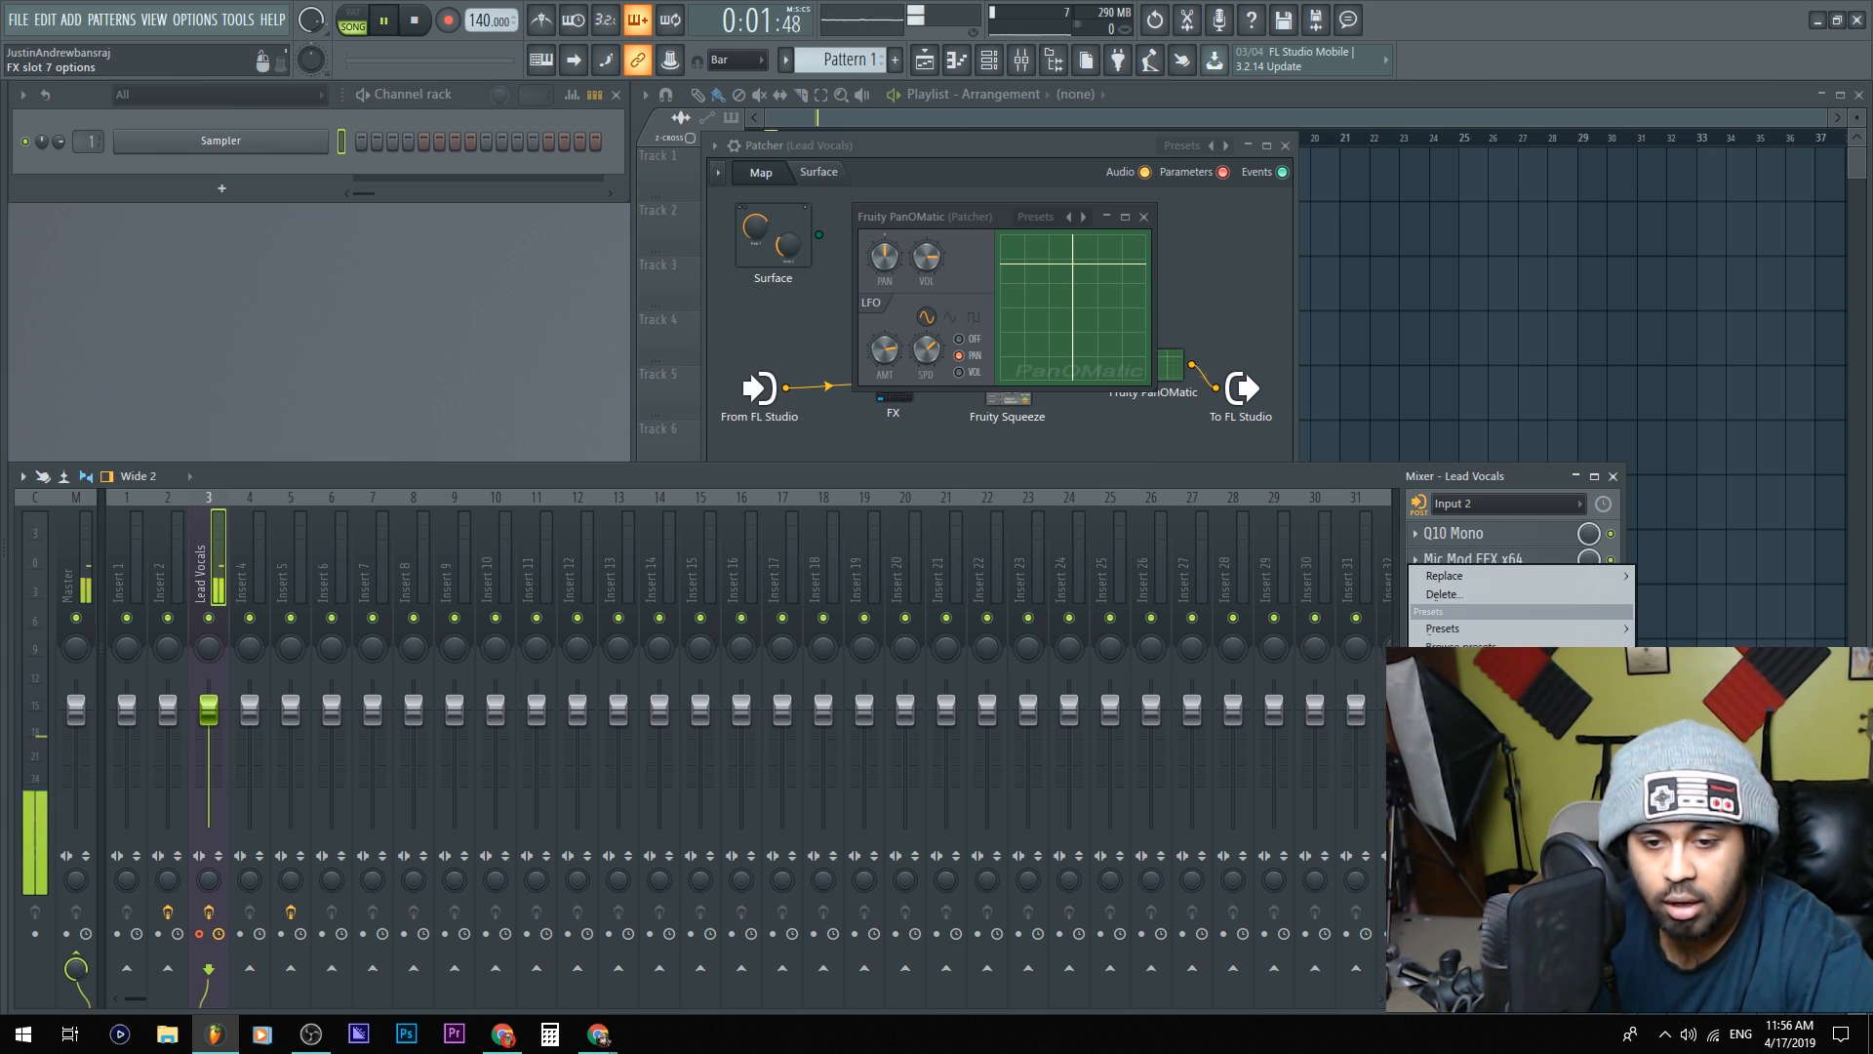
click(1445, 576)
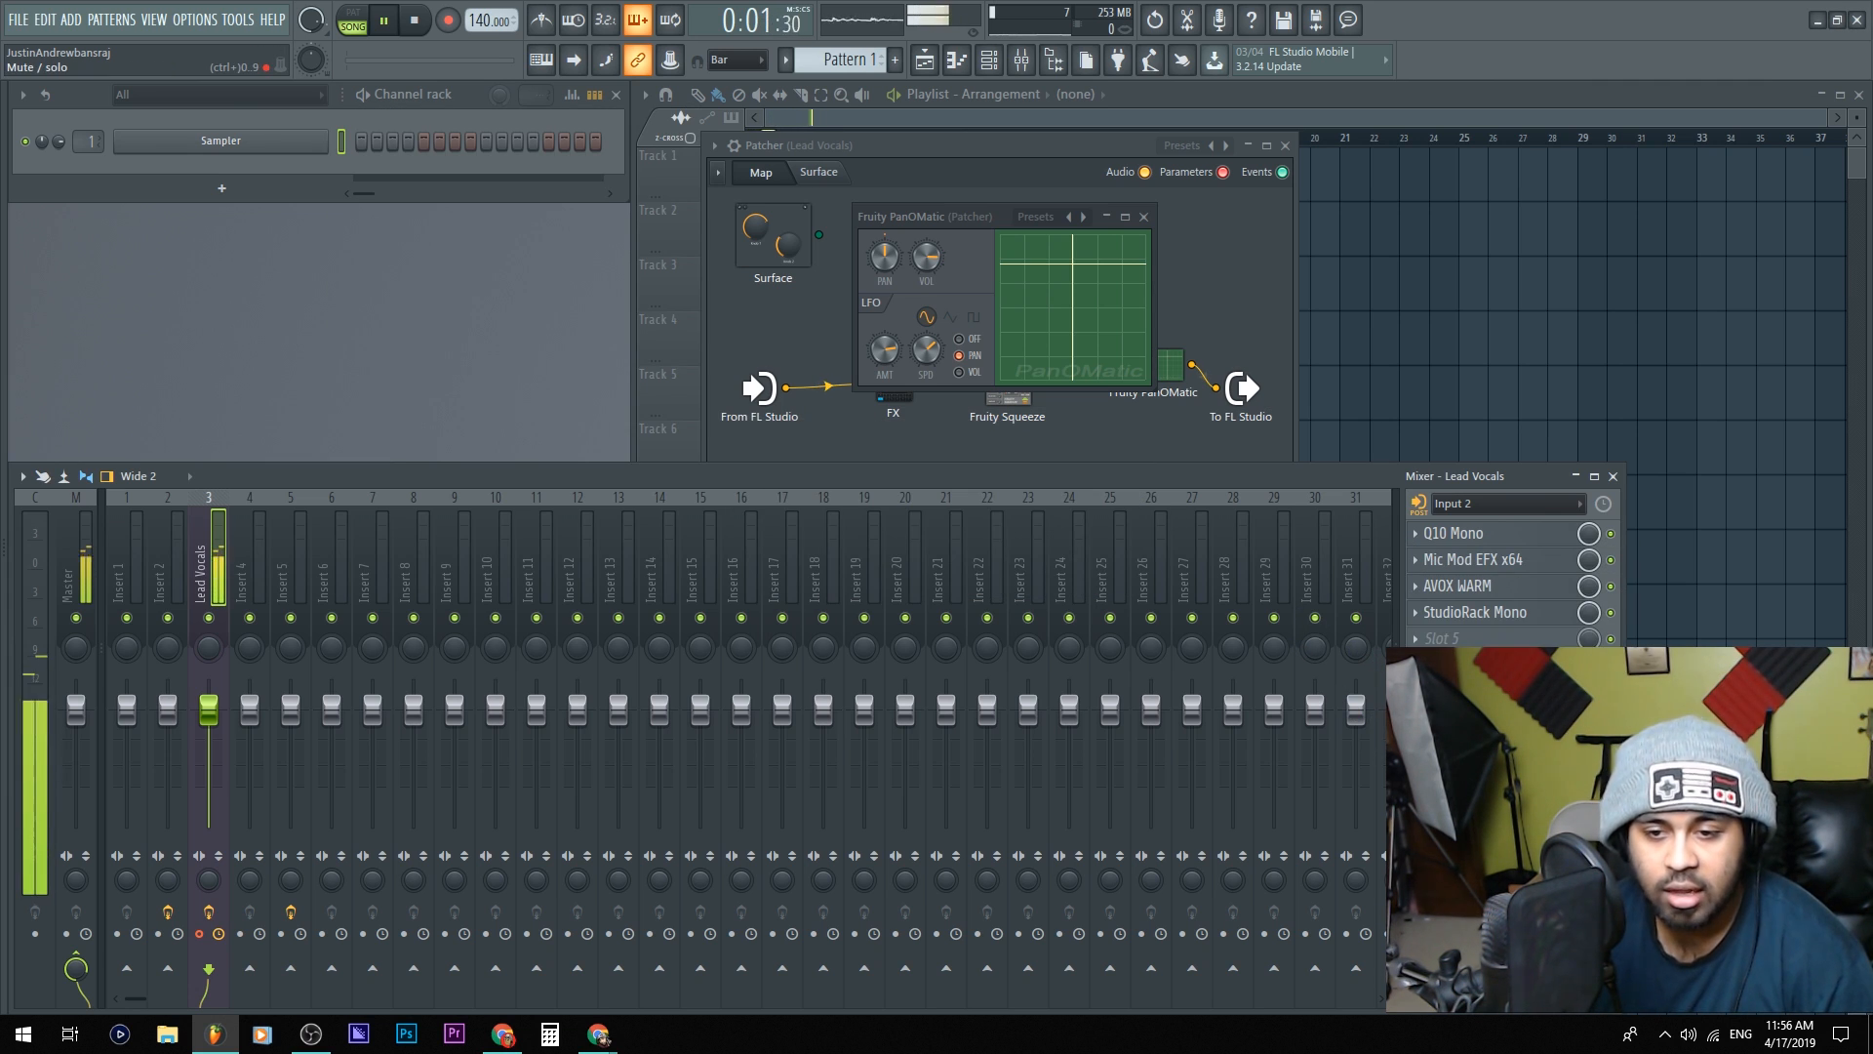
scroll(1612, 641, up, 1)
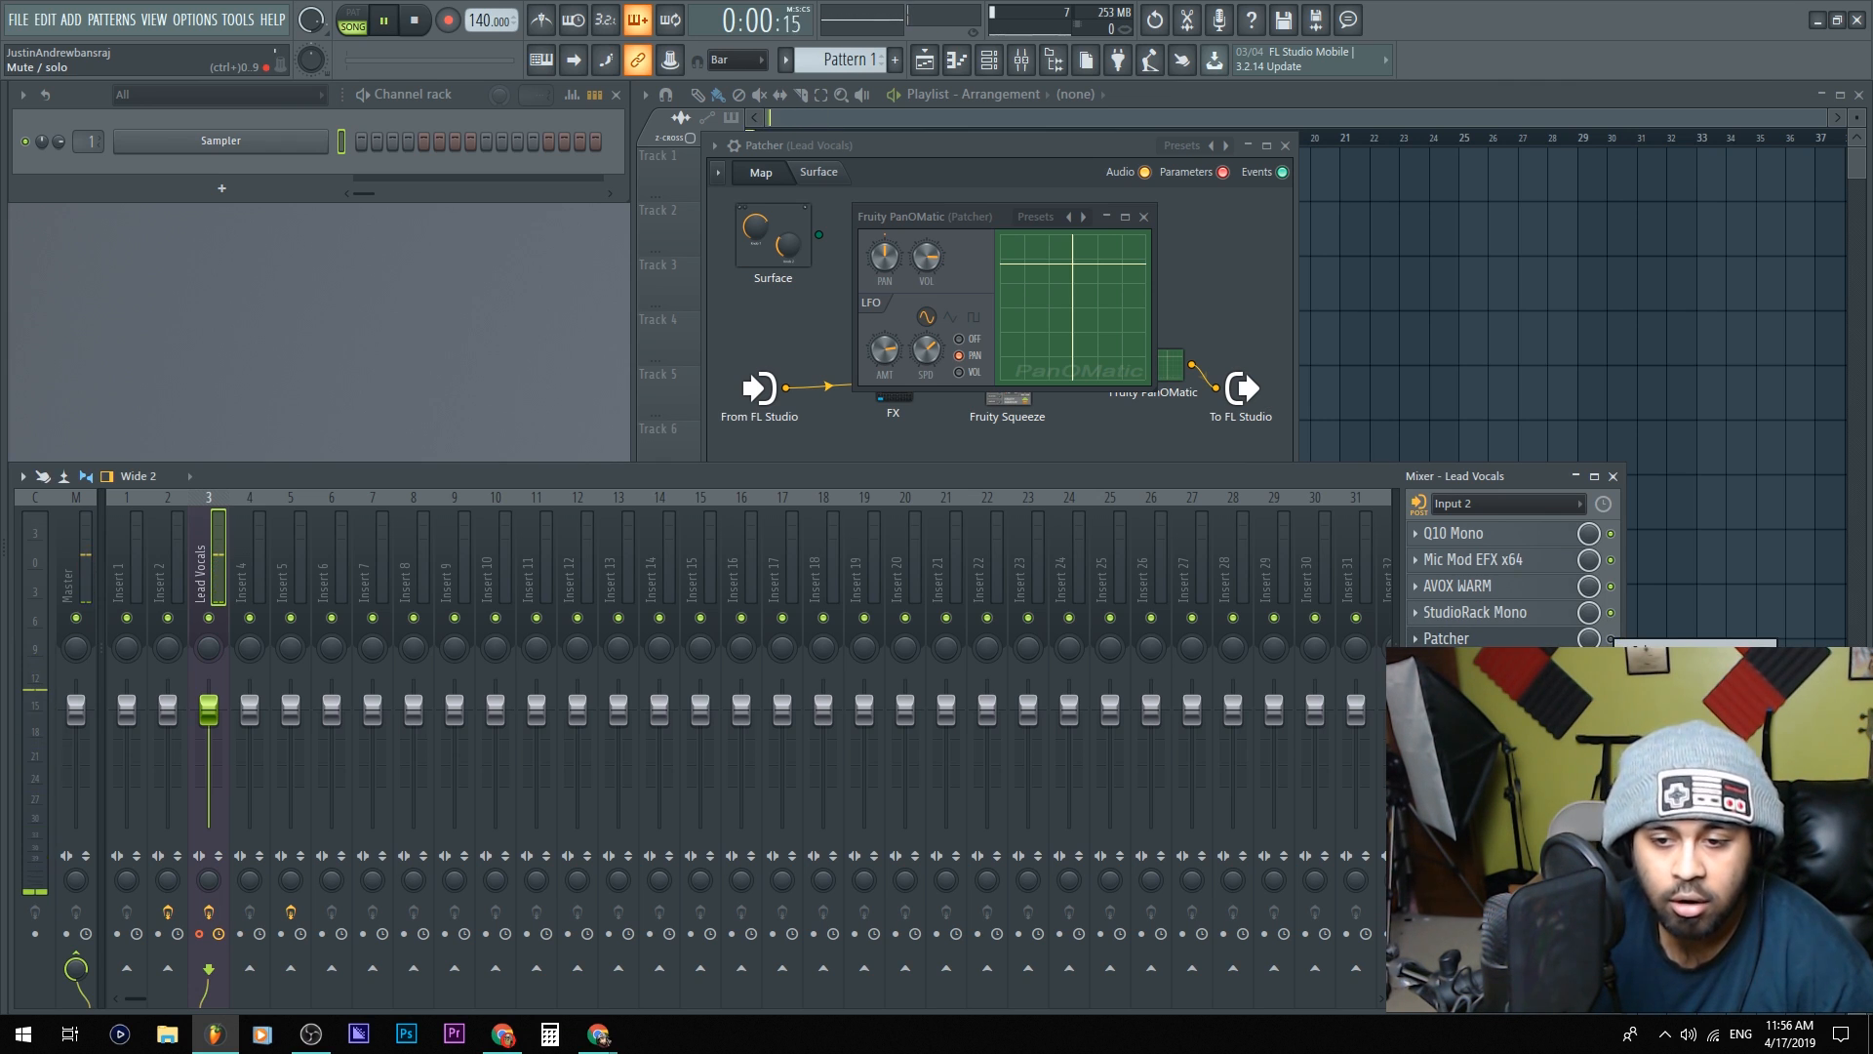
Create an automation clip for the Patcher's mute/solo switch and extend it on Track 1 to 24 bars
click(1678, 726)
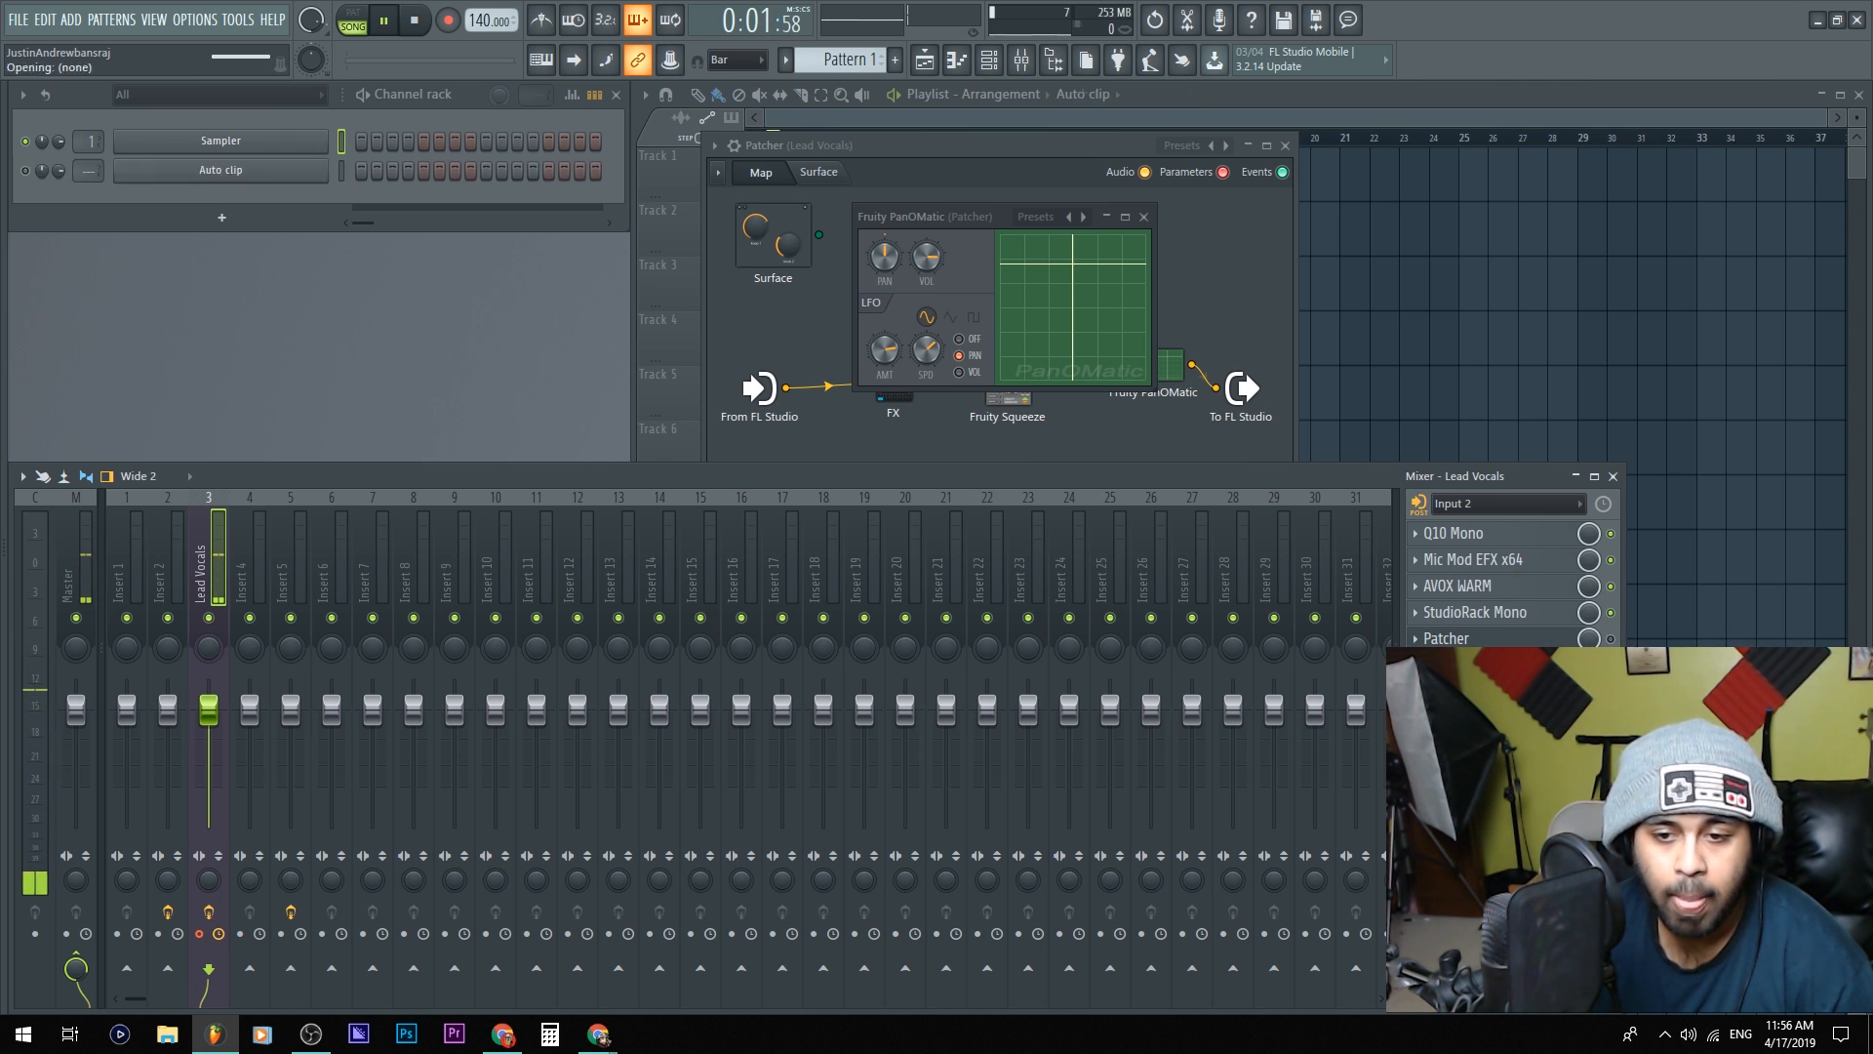
right_click(1463, 301)
key(space)
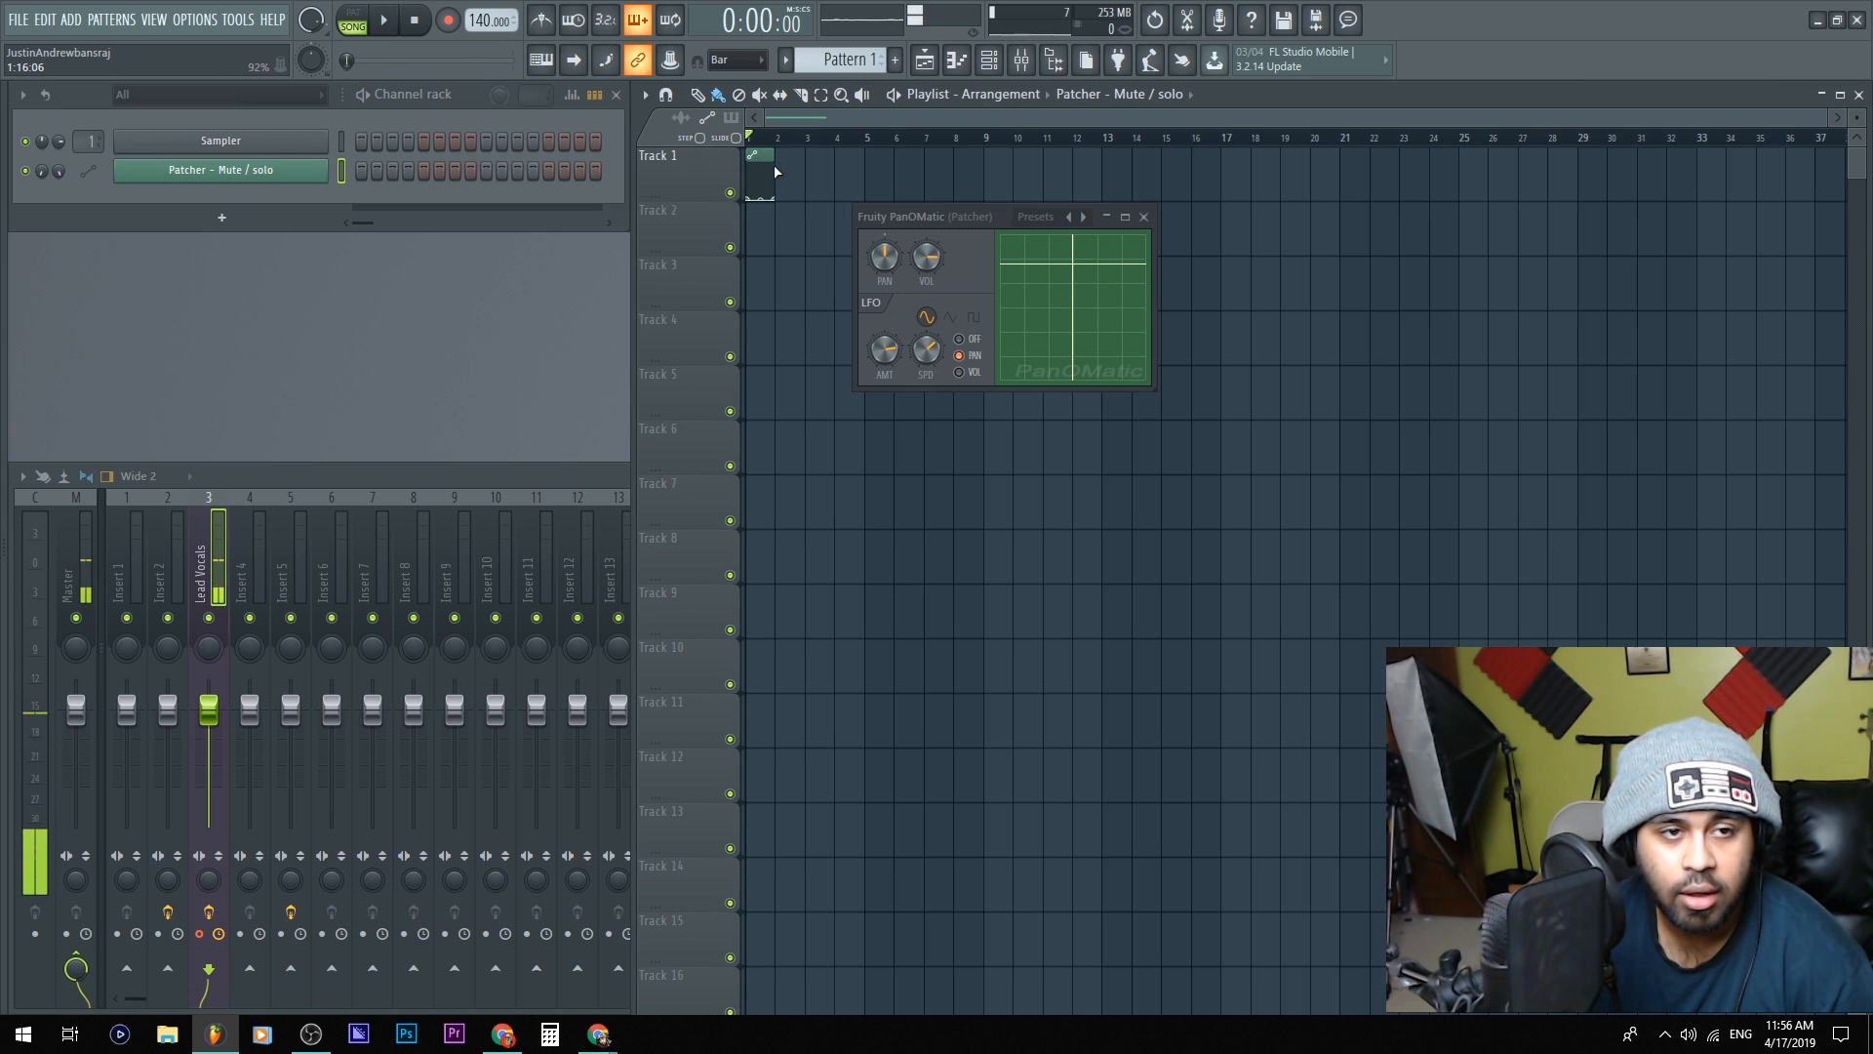
drag(775, 161, 1458, 151)
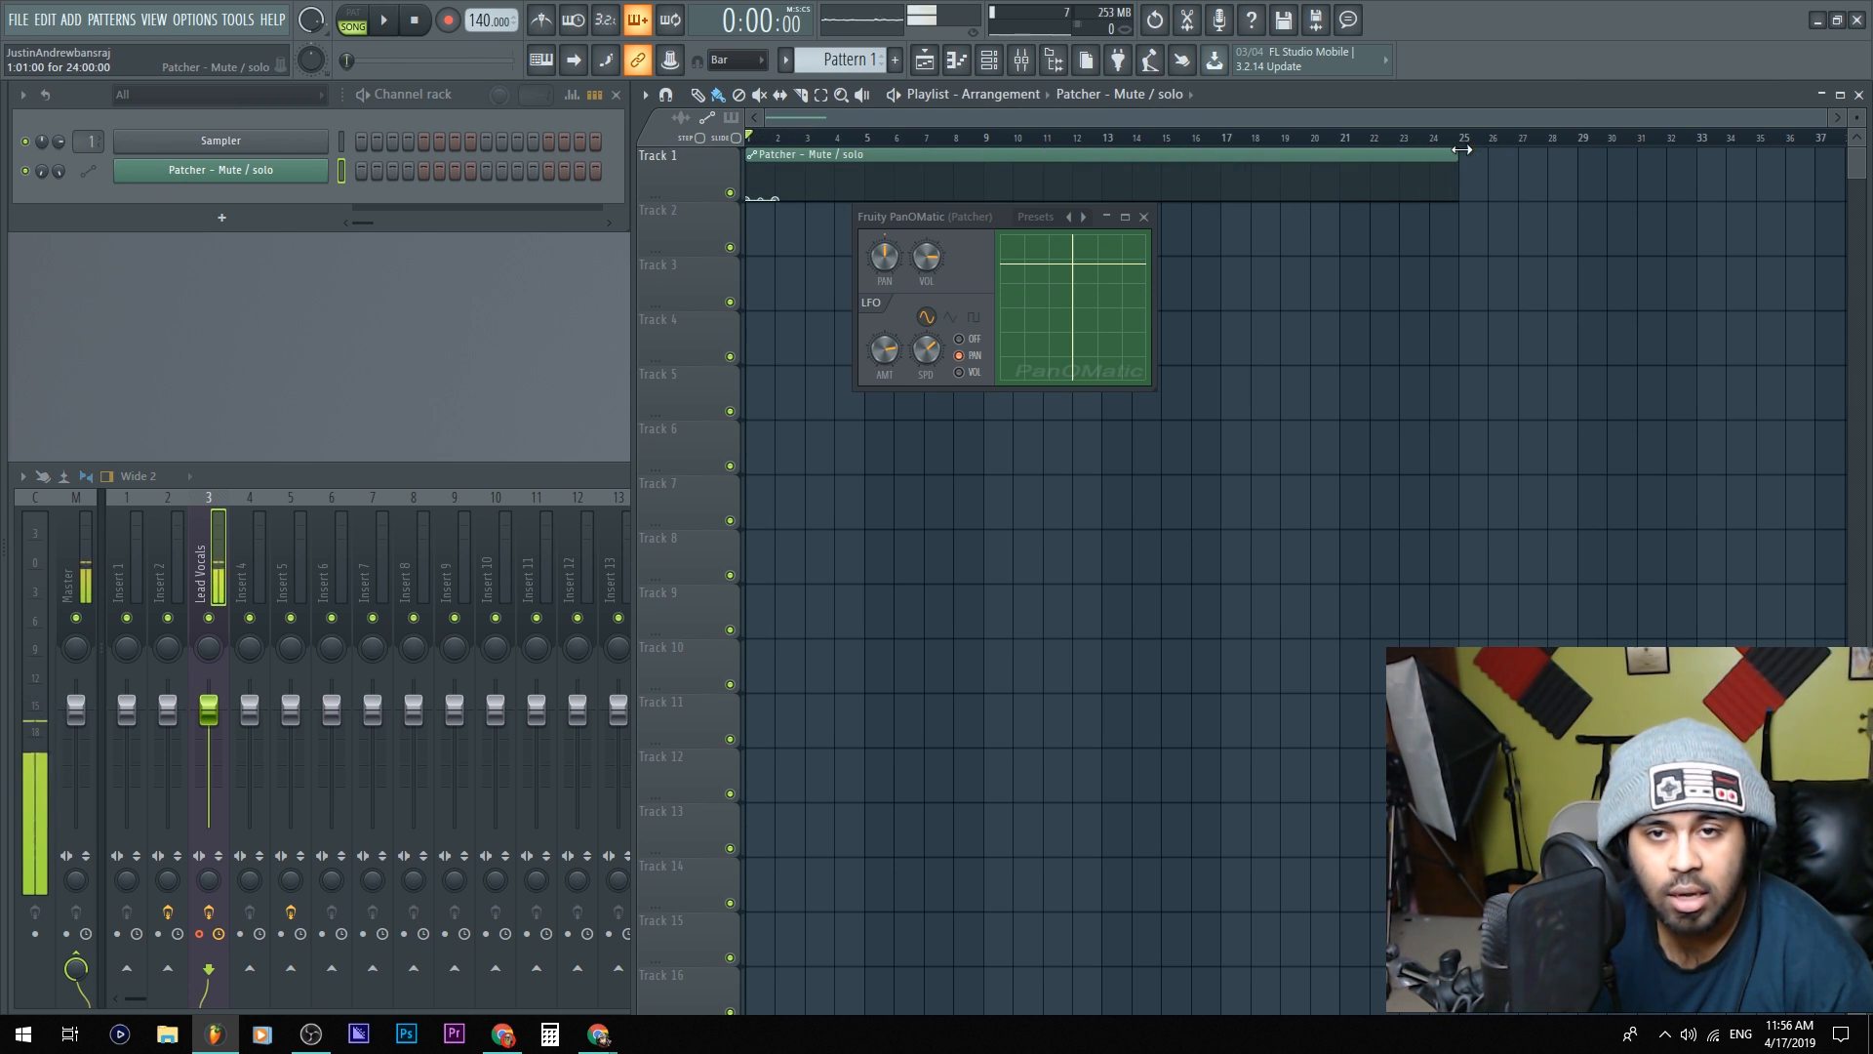
Shape the Patcher automation with stepped points so the effect switches on only during bar 3 and bar 8
drag(817, 184, 810, 168)
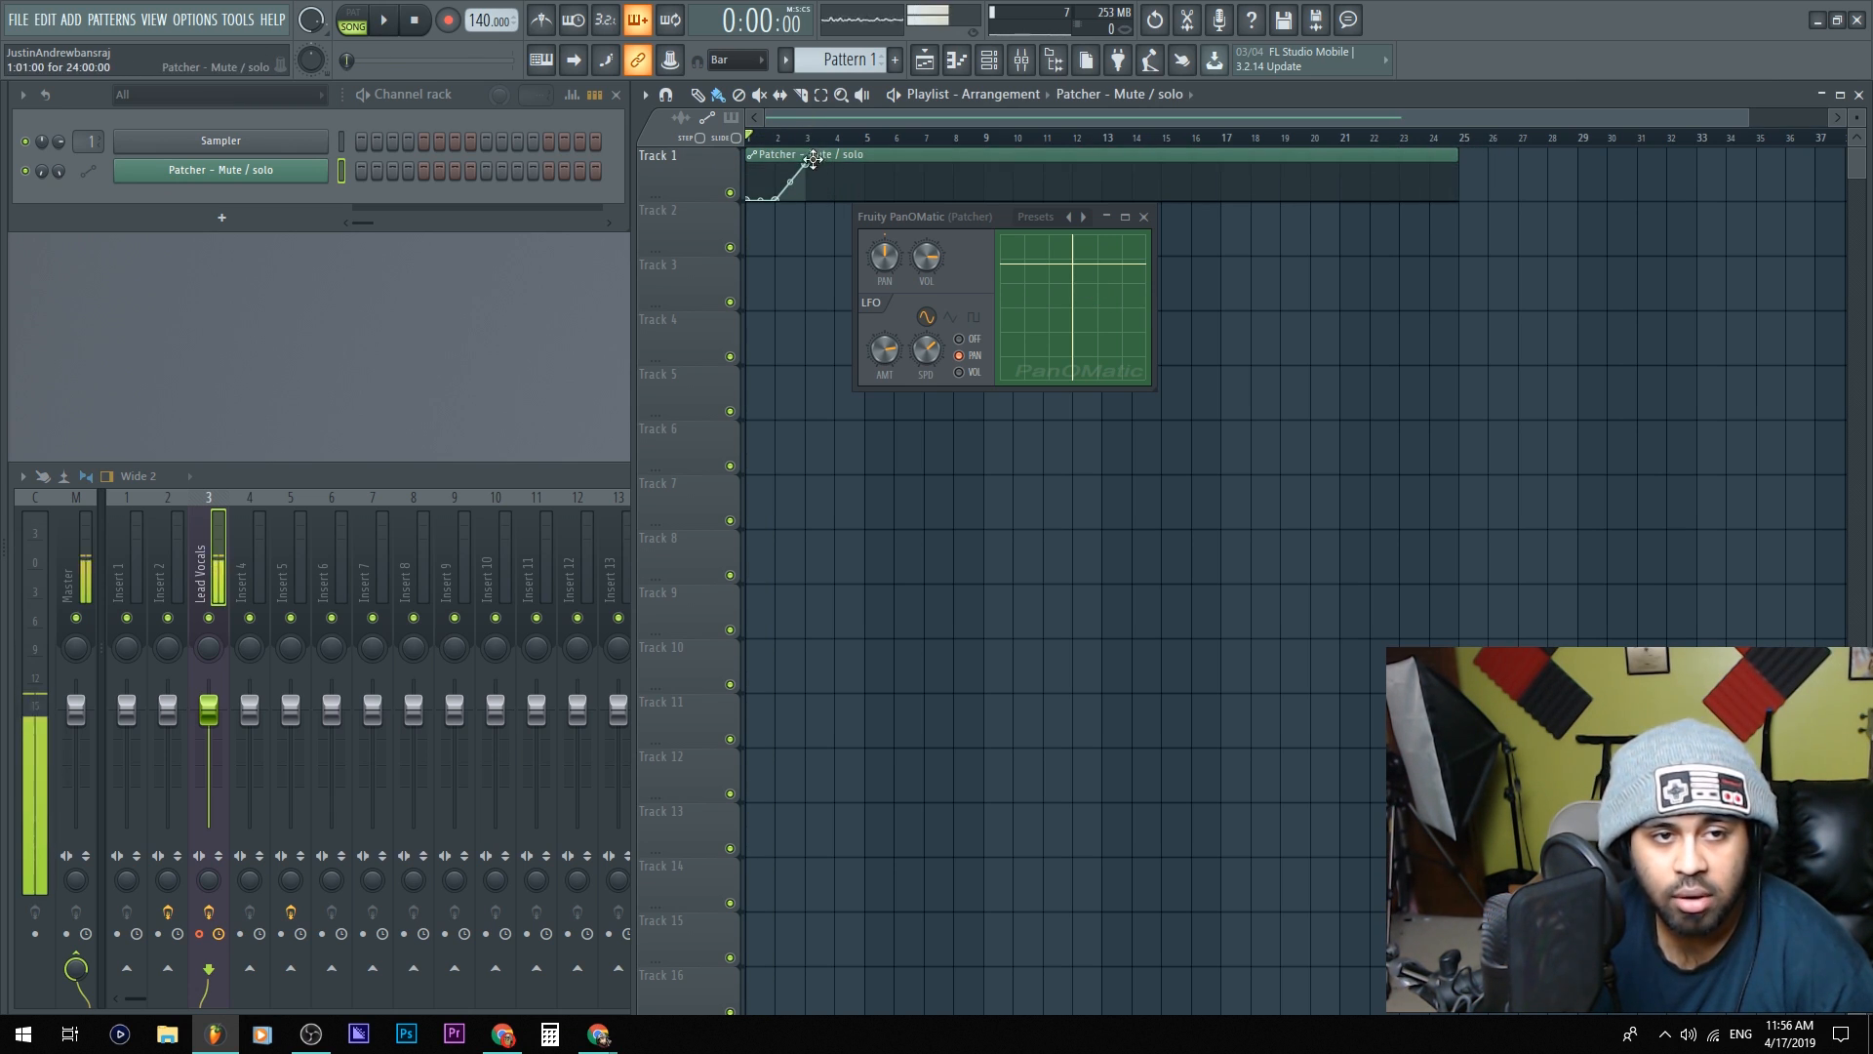
right_click(808, 168)
click(854, 242)
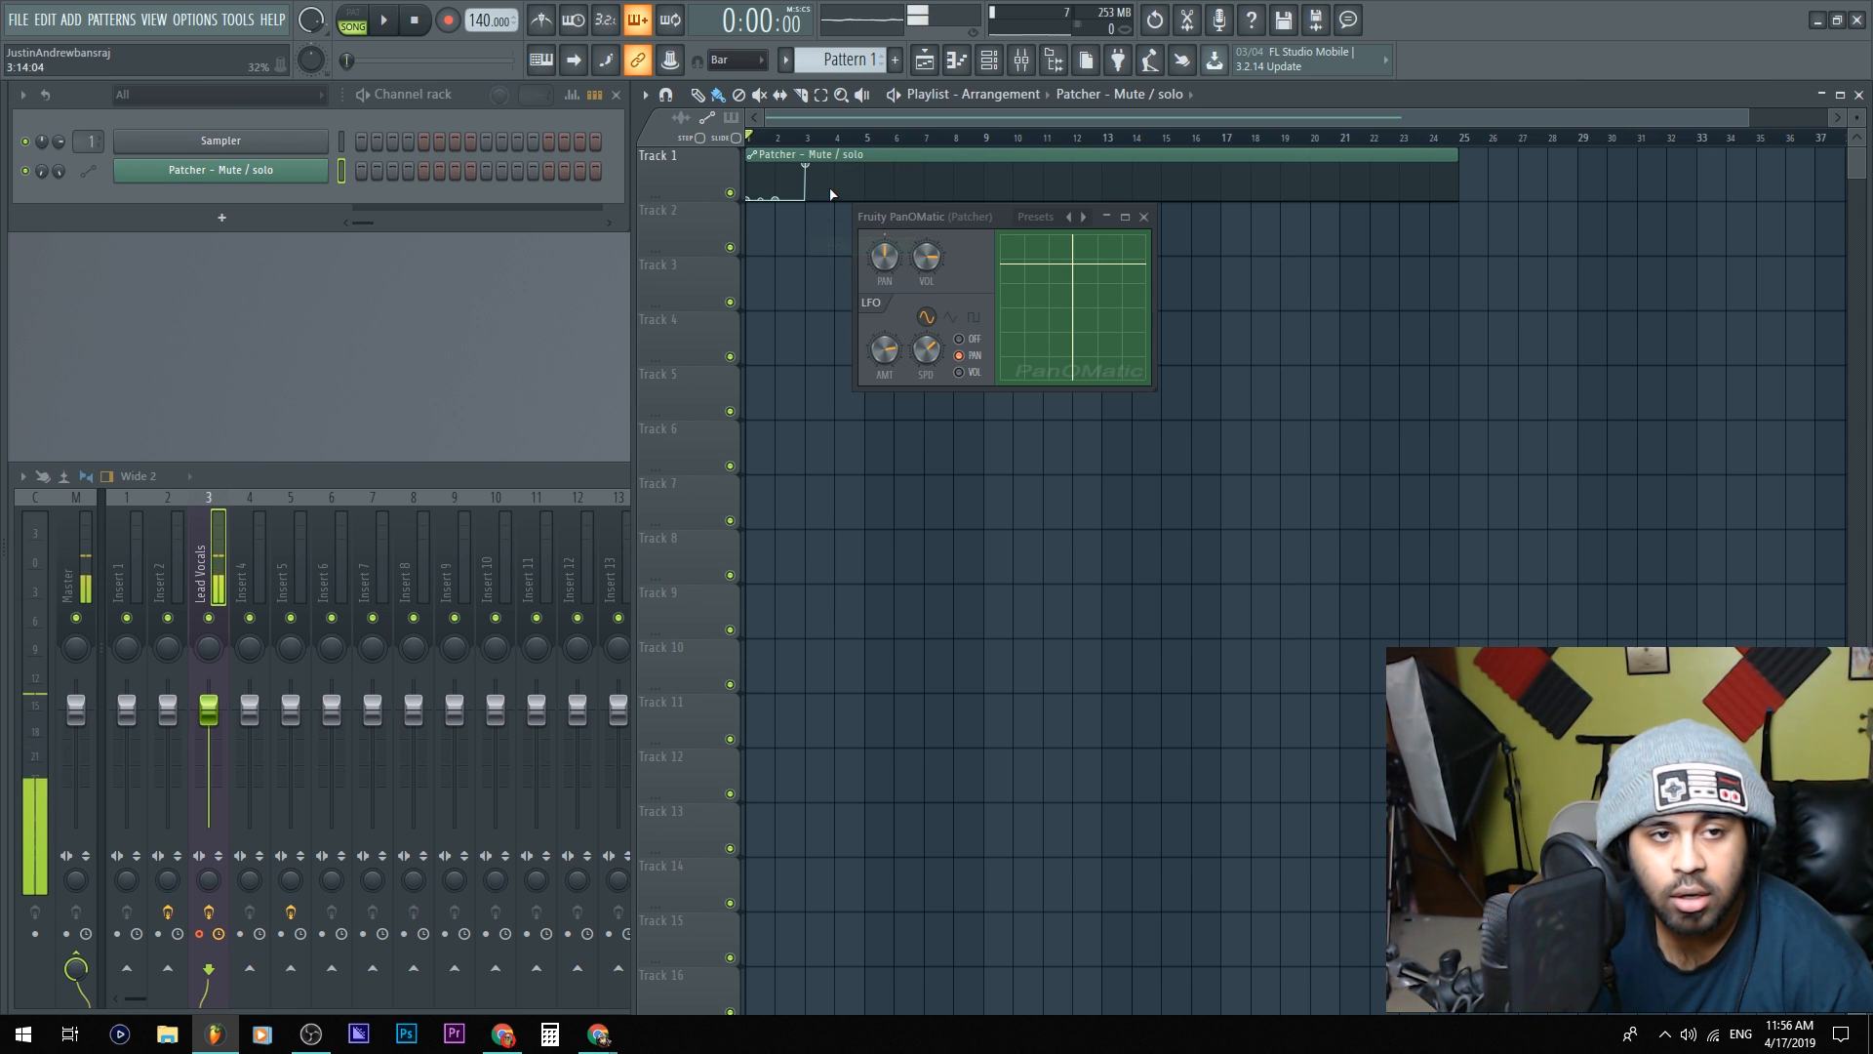
click(951, 172)
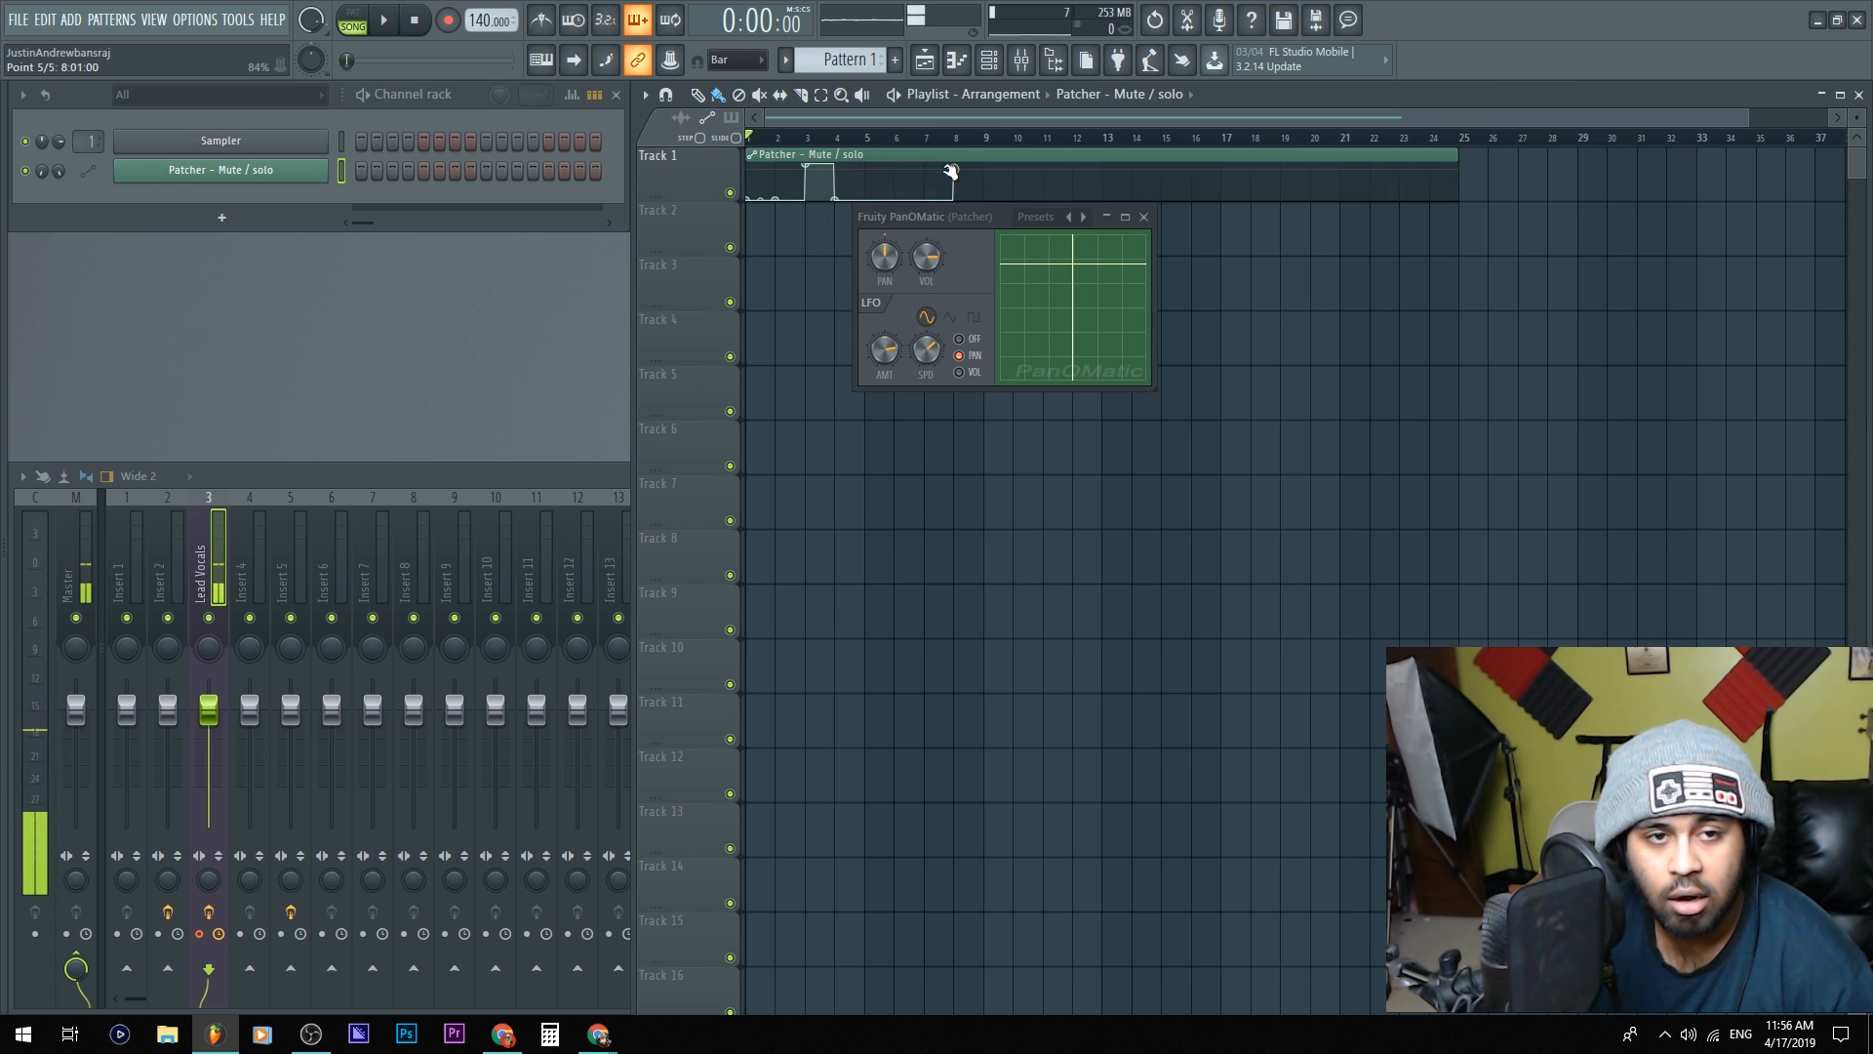
drag(981, 188, 992, 231)
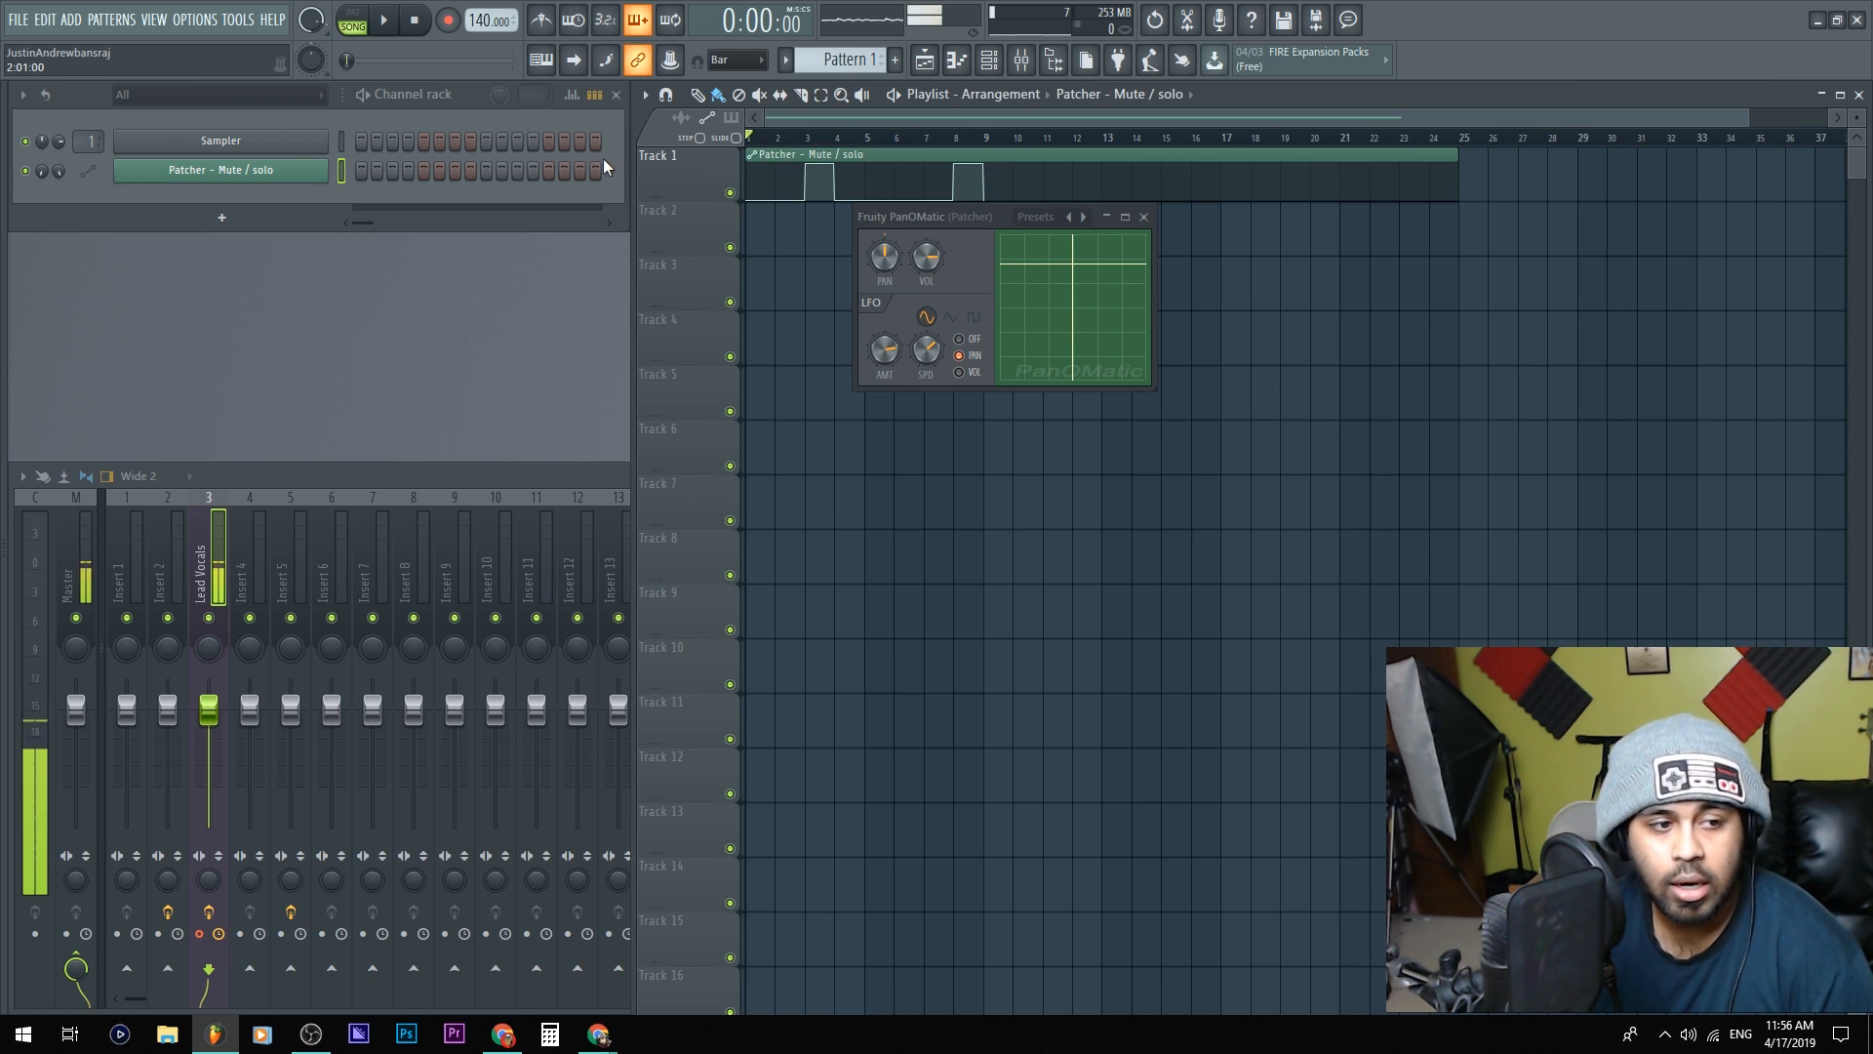
Play the song with the mixer in view to check the Patcher switching by automation, and stop playback
click(261, 519)
key(space)
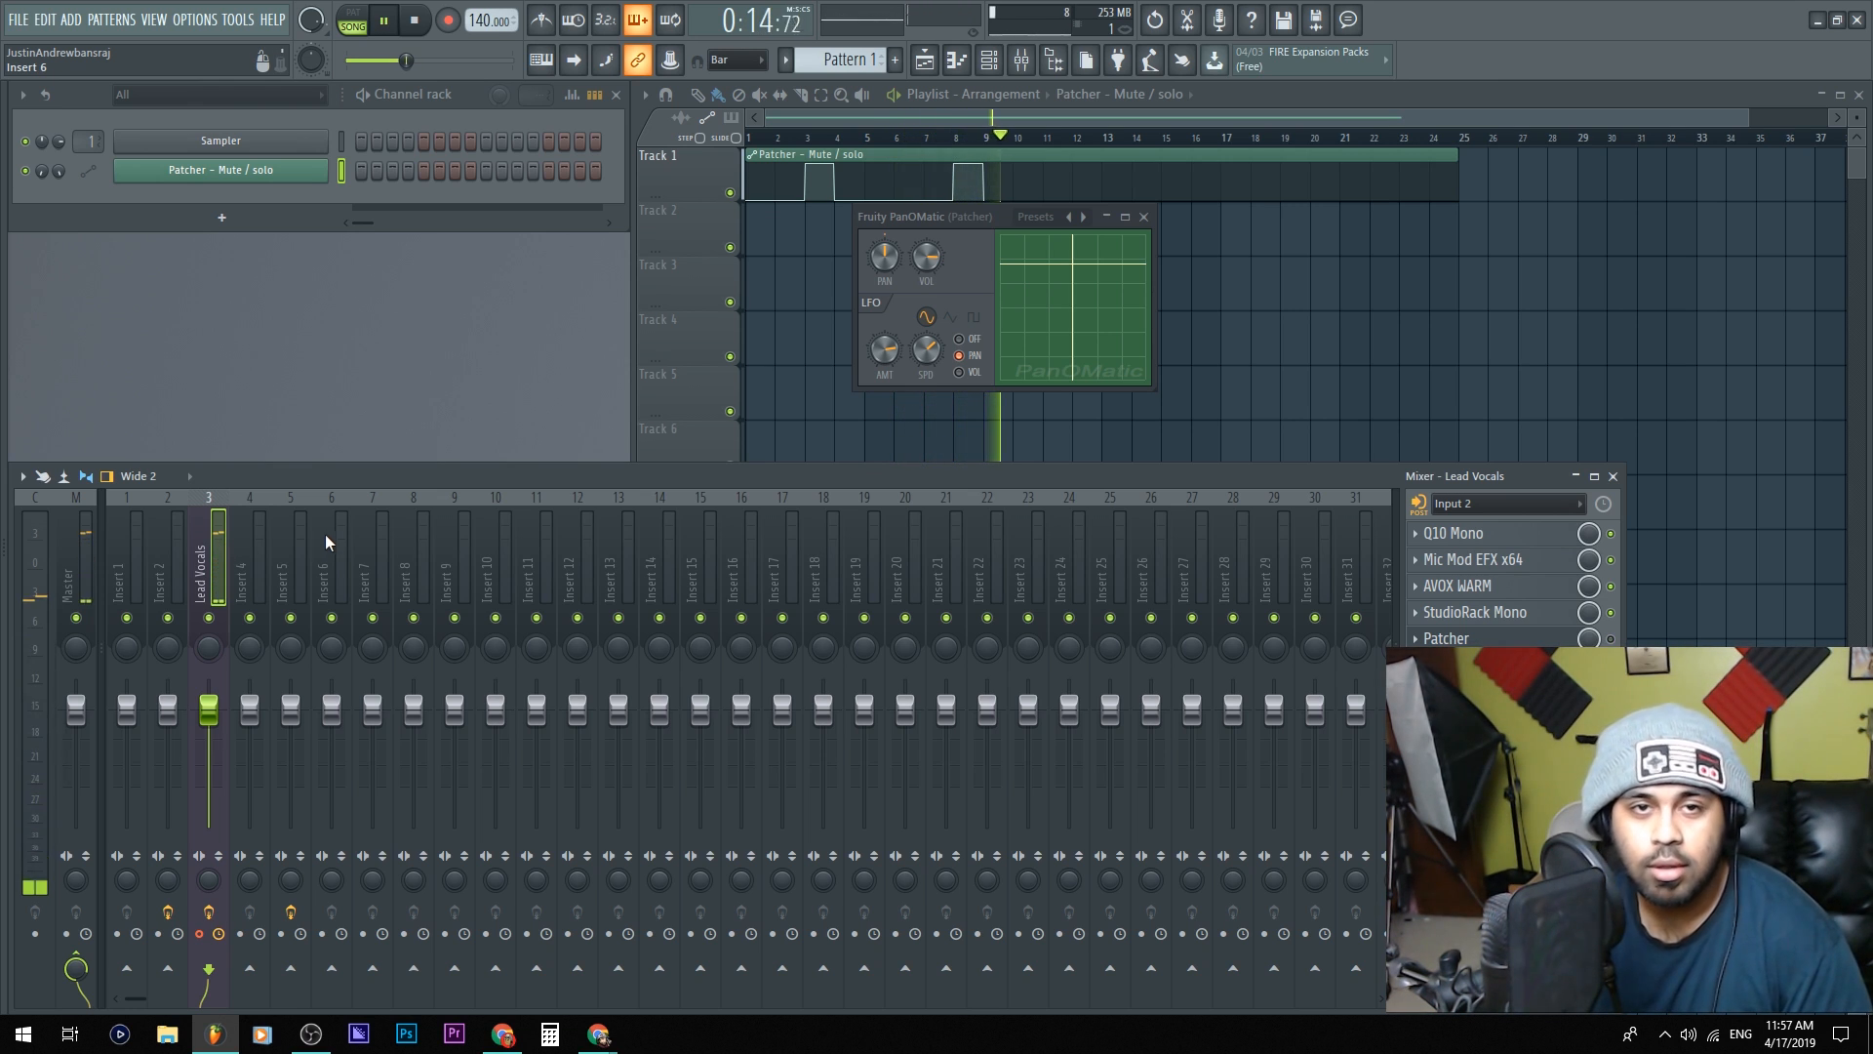
right_click(1244, 394)
key(space)
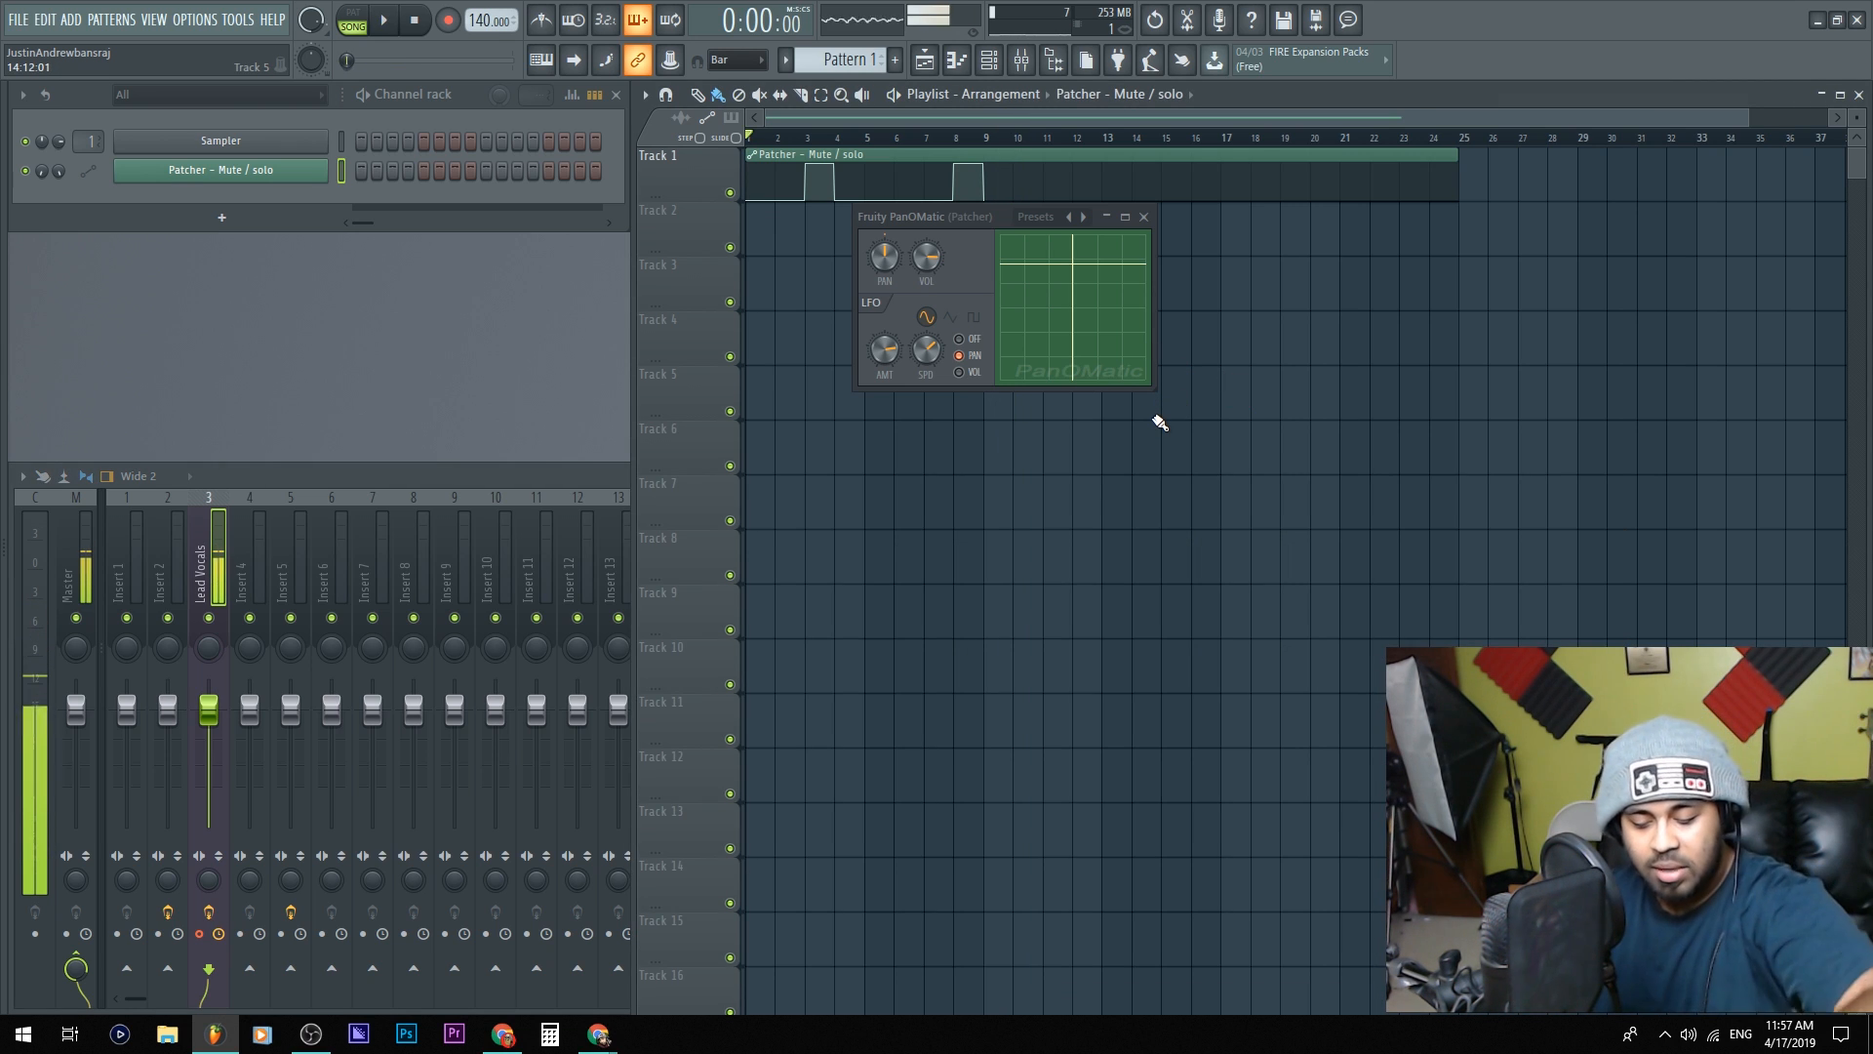